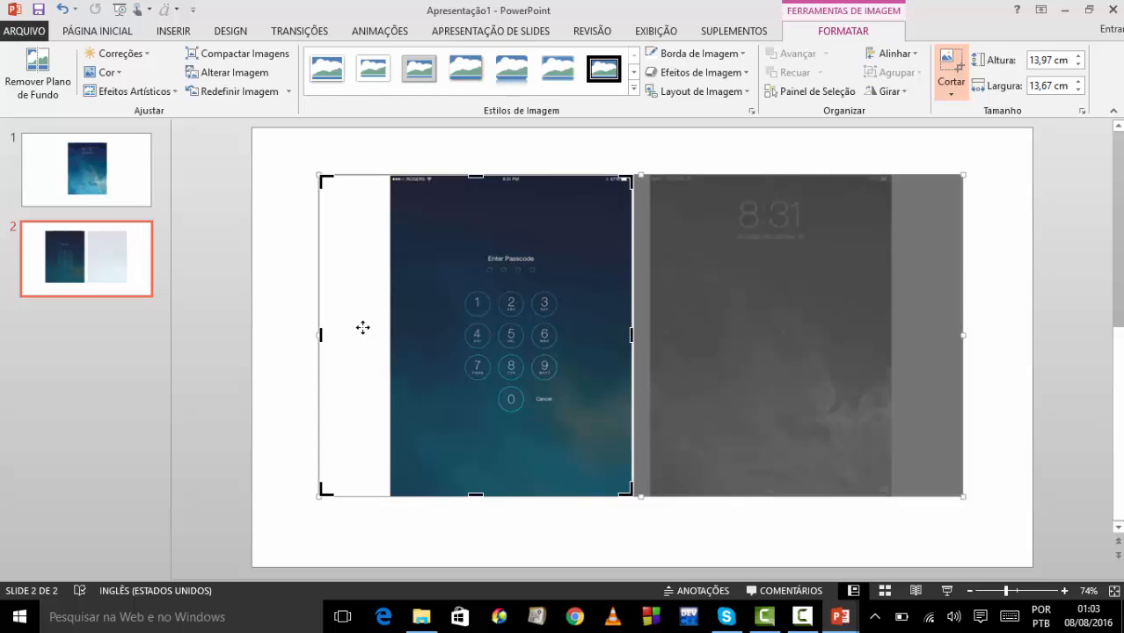
- Crop the white margin beside the passcode picture on slide 2, making the picture 10.7 cm wide
{"action": "left_click_drag", "start_coordinate": [319, 335], "coordinate": [384, 341]}
{"action": "left_click", "coordinate": [735, 519]}
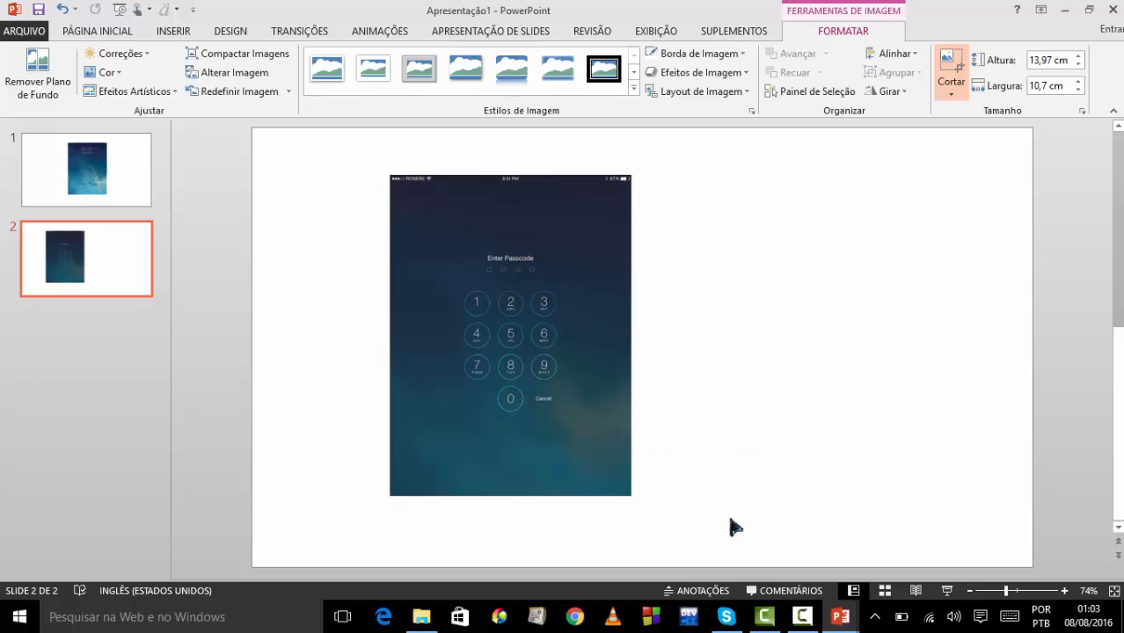
- Move the cropped passcode picture on slide 2 to roughly the position of the lock-screen picture on slide 1
{"action": "left_click_drag", "start_coordinate": [551, 179], "coordinate": [676, 188]}
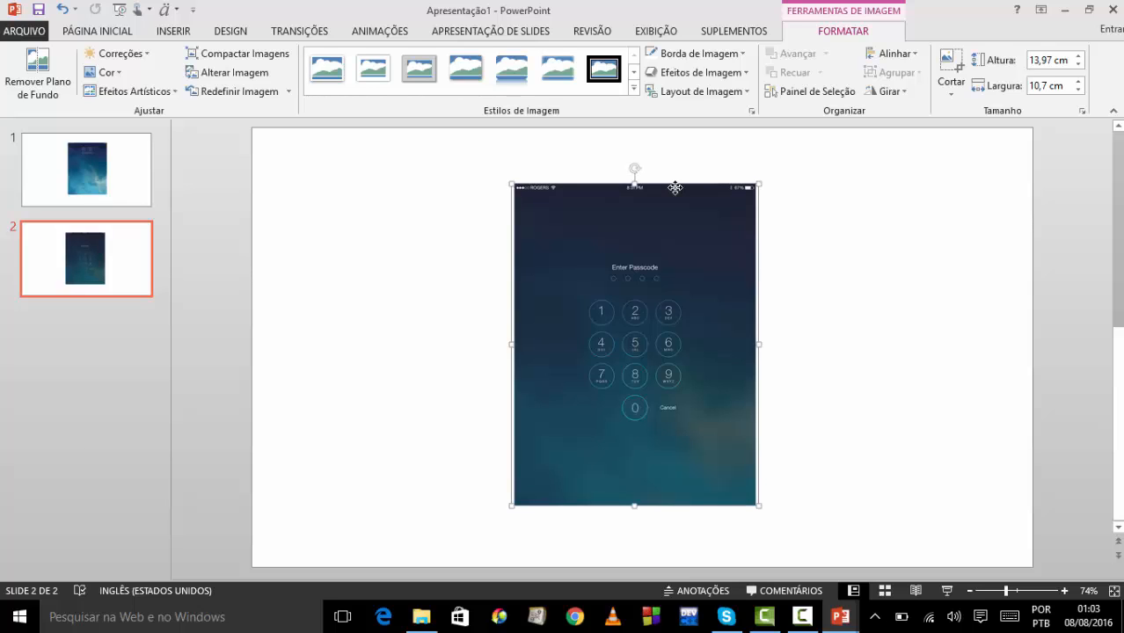
{"action": "left_click", "coordinate": [126, 176]}
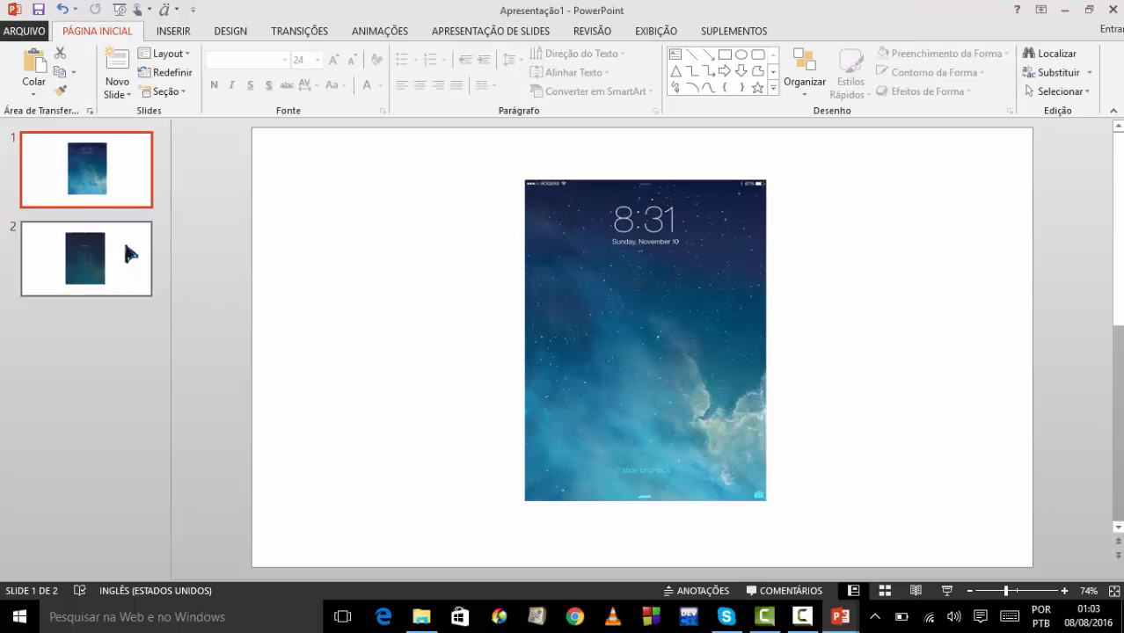
{"action": "left_click", "coordinate": [126, 248]}
{"action": "left_click", "coordinate": [608, 187]}
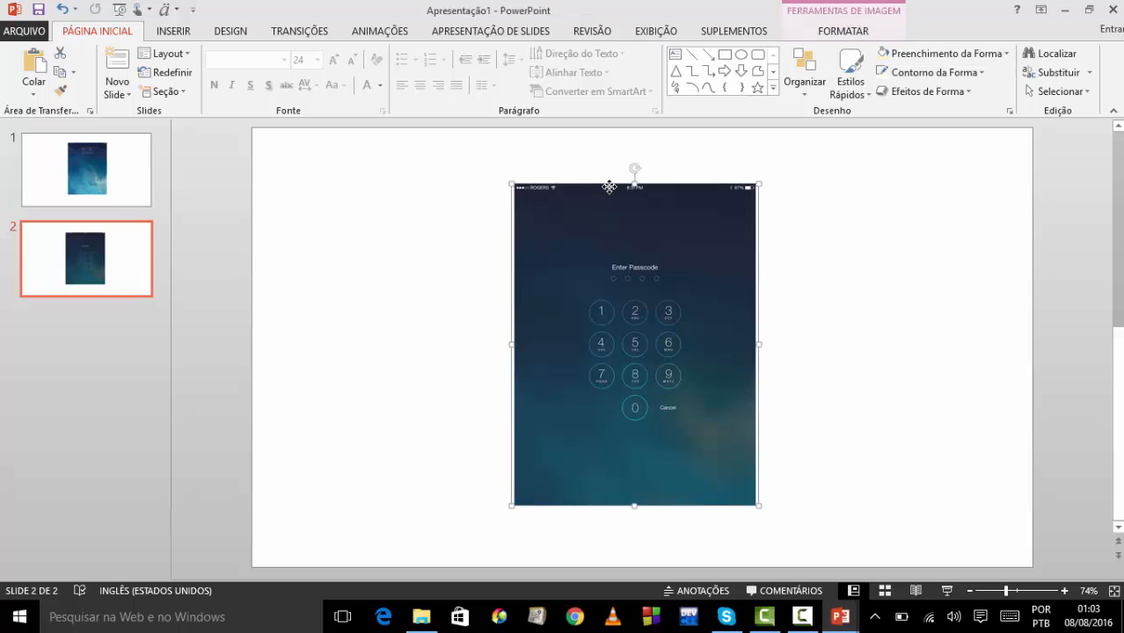
{"action": "left_click_drag", "start_coordinate": [608, 187], "coordinate": [612, 187]}
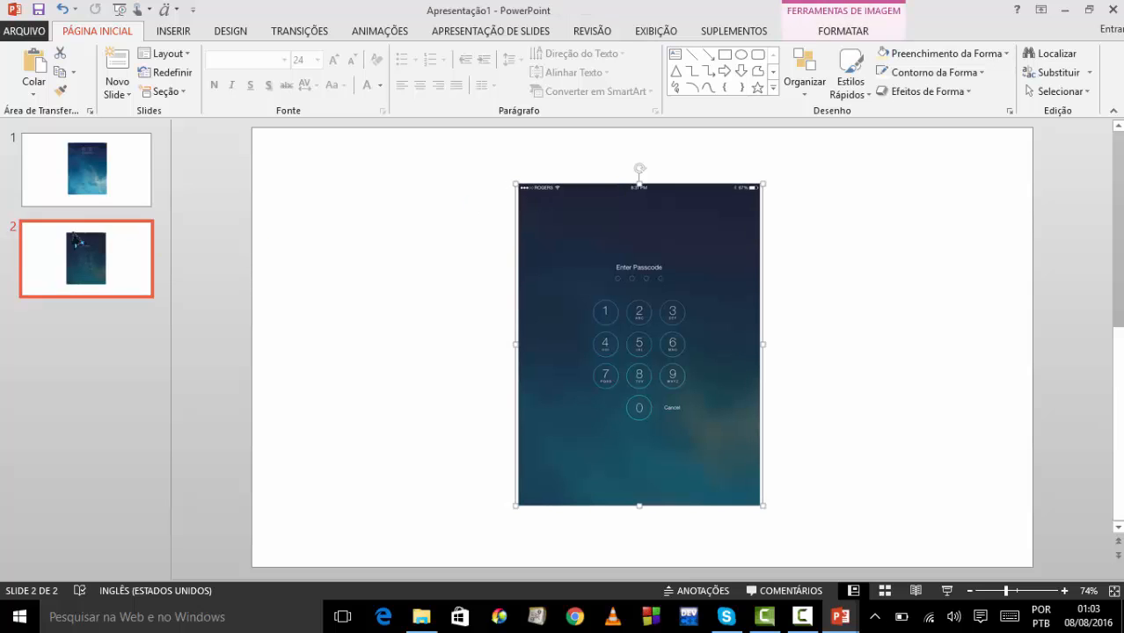
- Fine-tune the passcode picture's position on slide 2 until it lines up with slide 1's lock-screen picture, switching between the slides to compare
{"action": "left_click", "coordinate": [97, 179]}
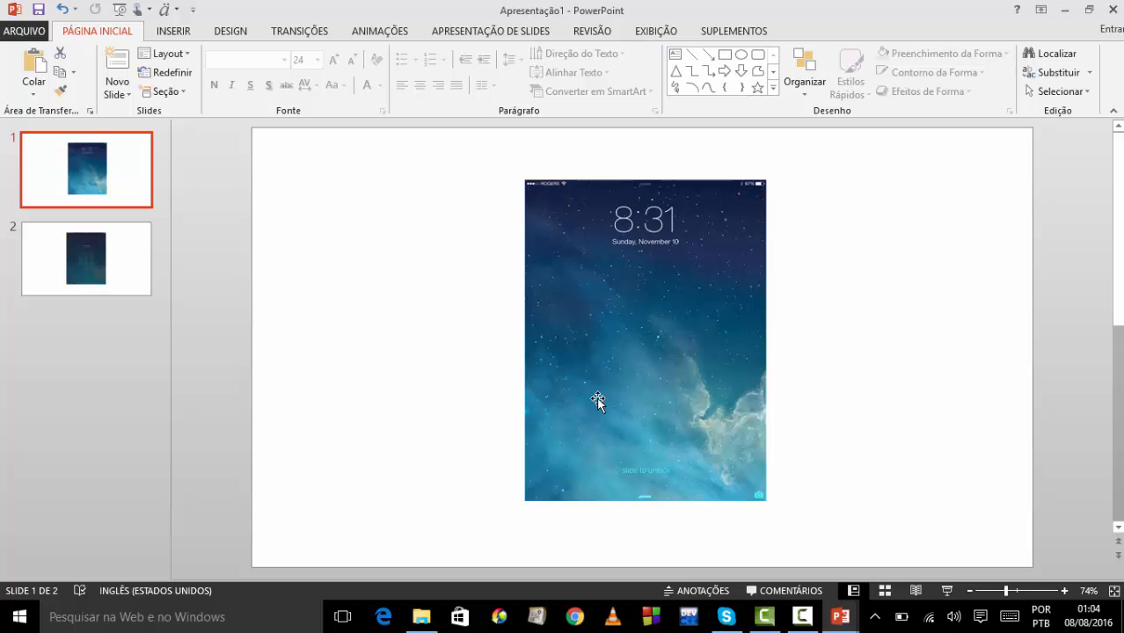
{"action": "left_click", "coordinate": [97, 257]}
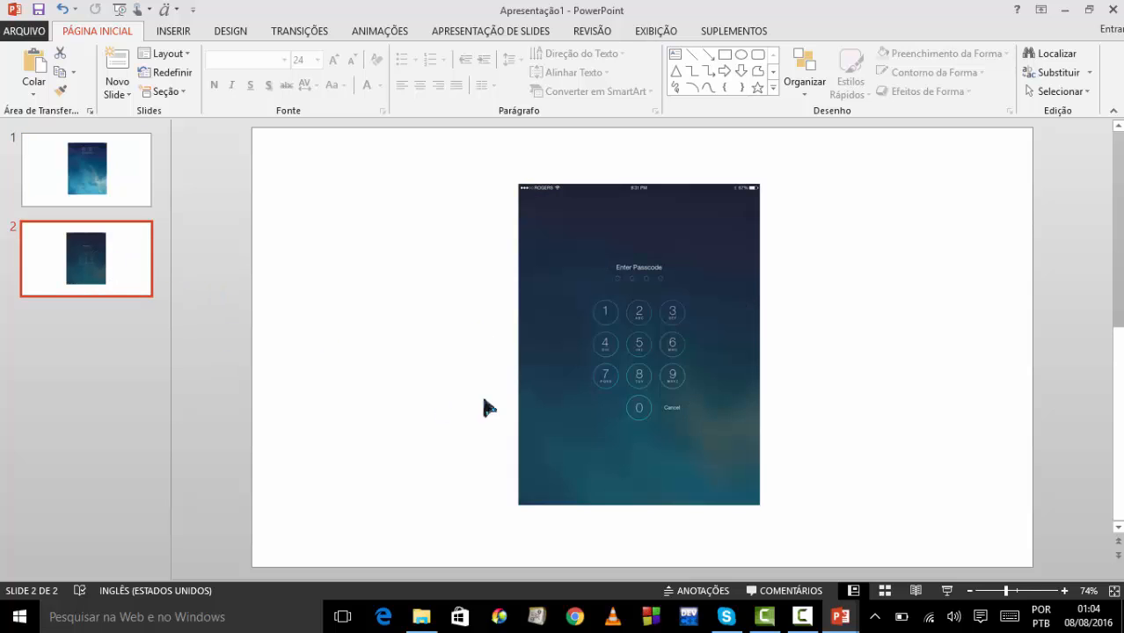
{"action": "left_click", "coordinate": [666, 331]}
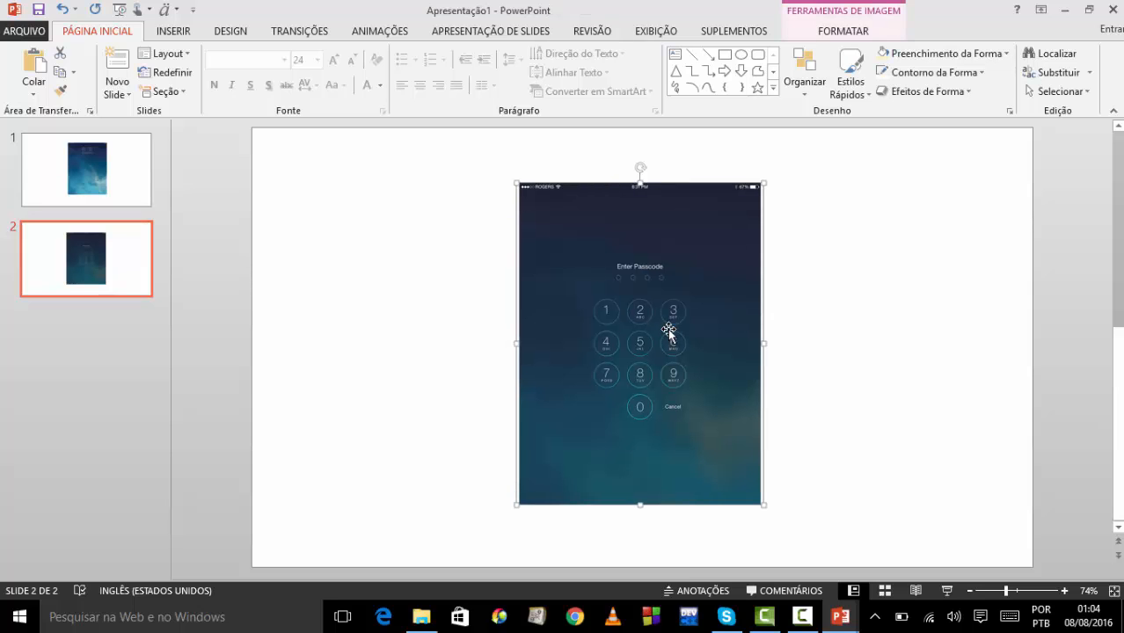
{"action": "left_click", "coordinate": [120, 182]}
{"action": "left_click", "coordinate": [118, 254]}
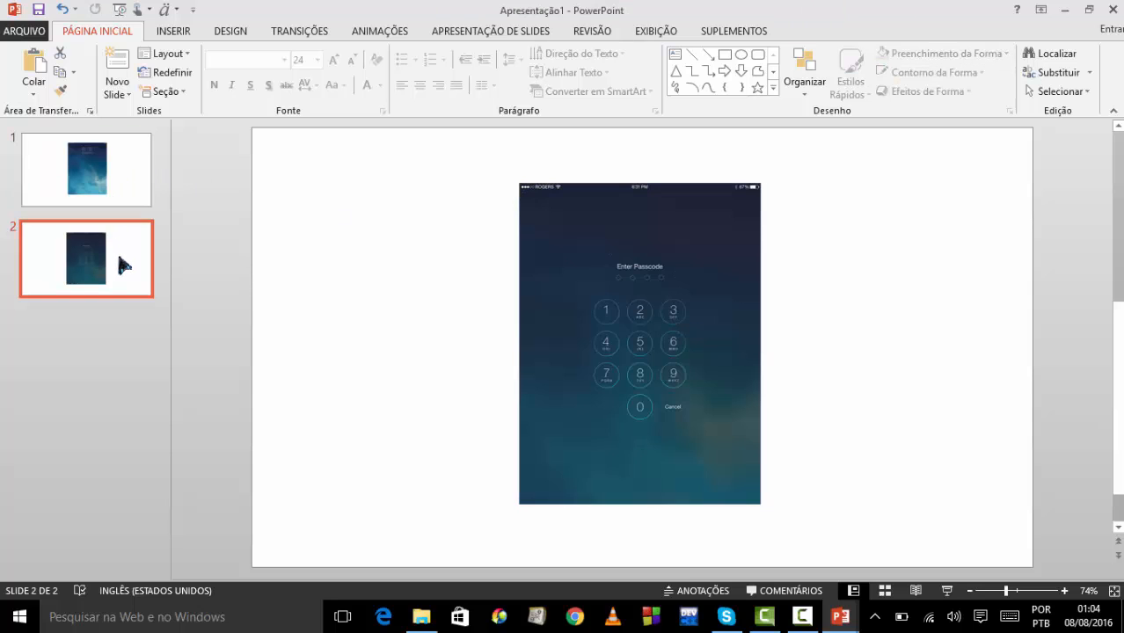
{"action": "left_click", "coordinate": [545, 369]}
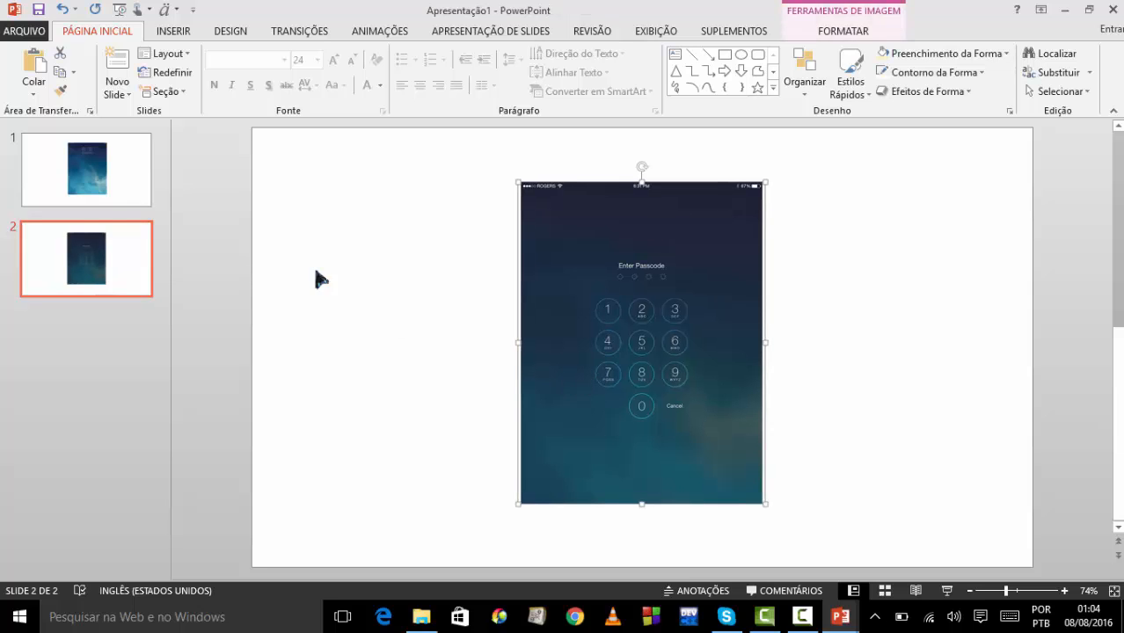
{"action": "left_click", "coordinate": [91, 200]}
{"action": "left_click", "coordinate": [86, 259]}
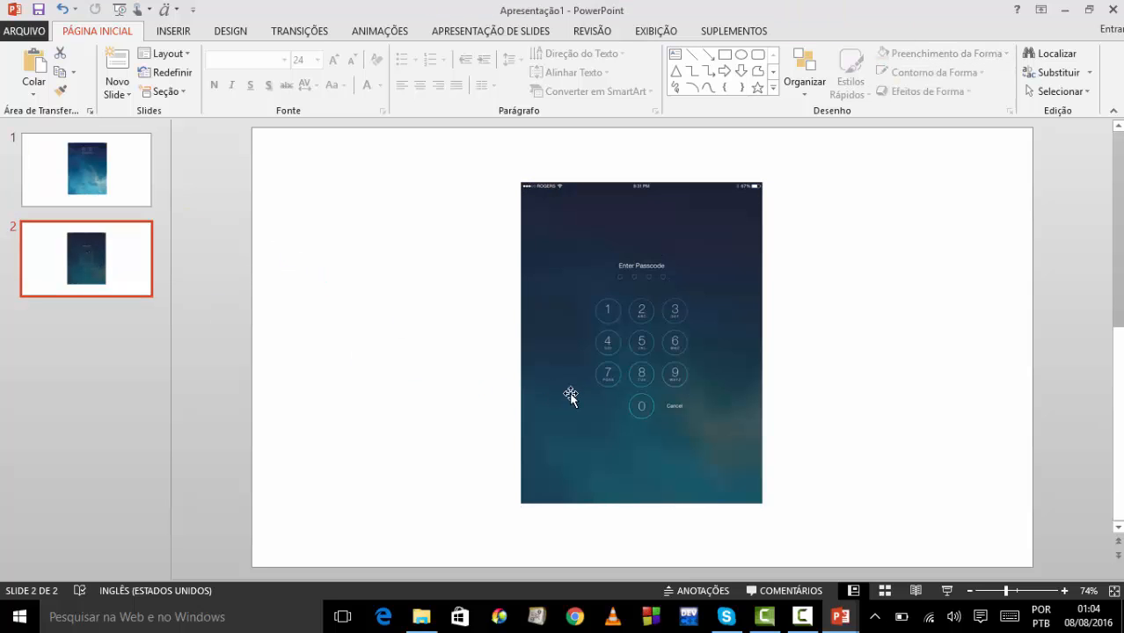
{"action": "left_click", "coordinate": [588, 394]}
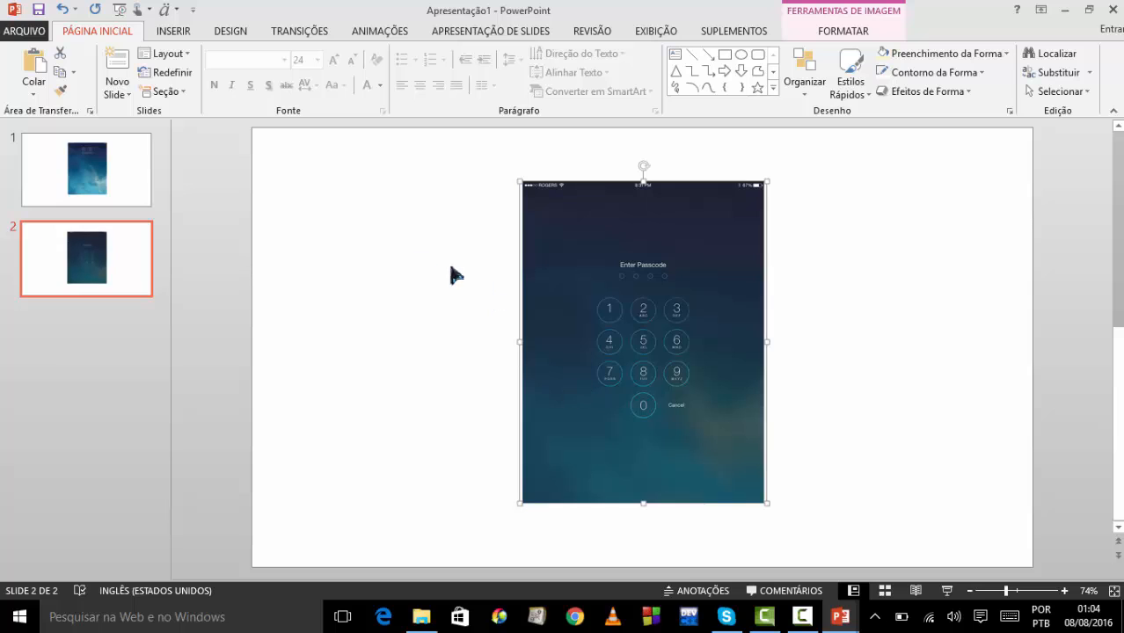
{"action": "left_click", "coordinate": [51, 195]}
{"action": "left_click", "coordinate": [76, 231]}
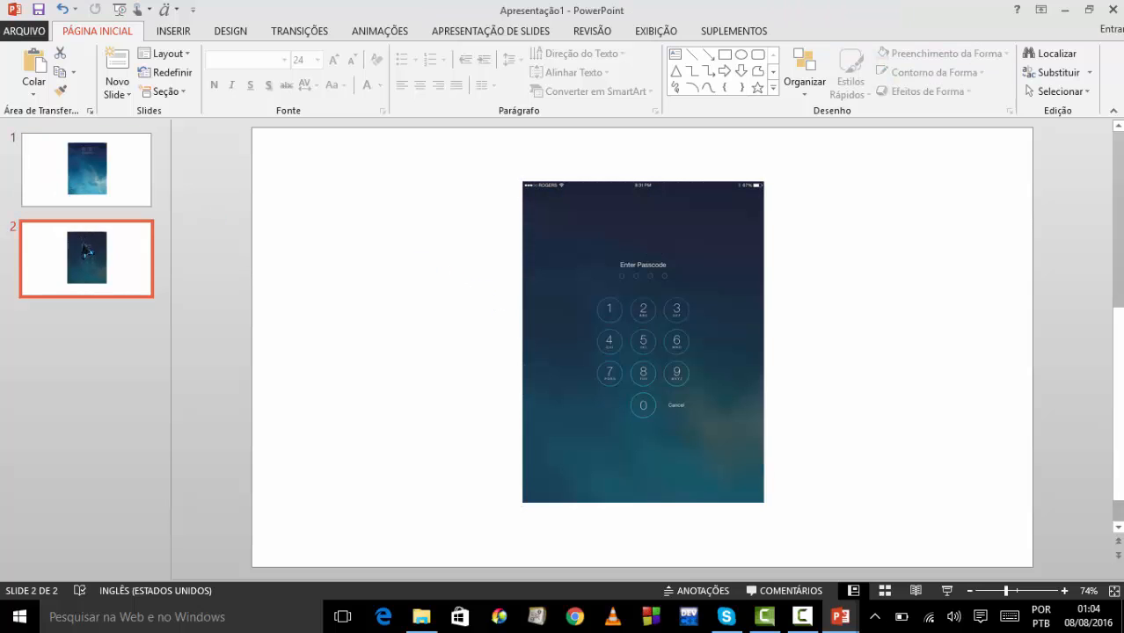
{"action": "left_click", "coordinate": [604, 362]}
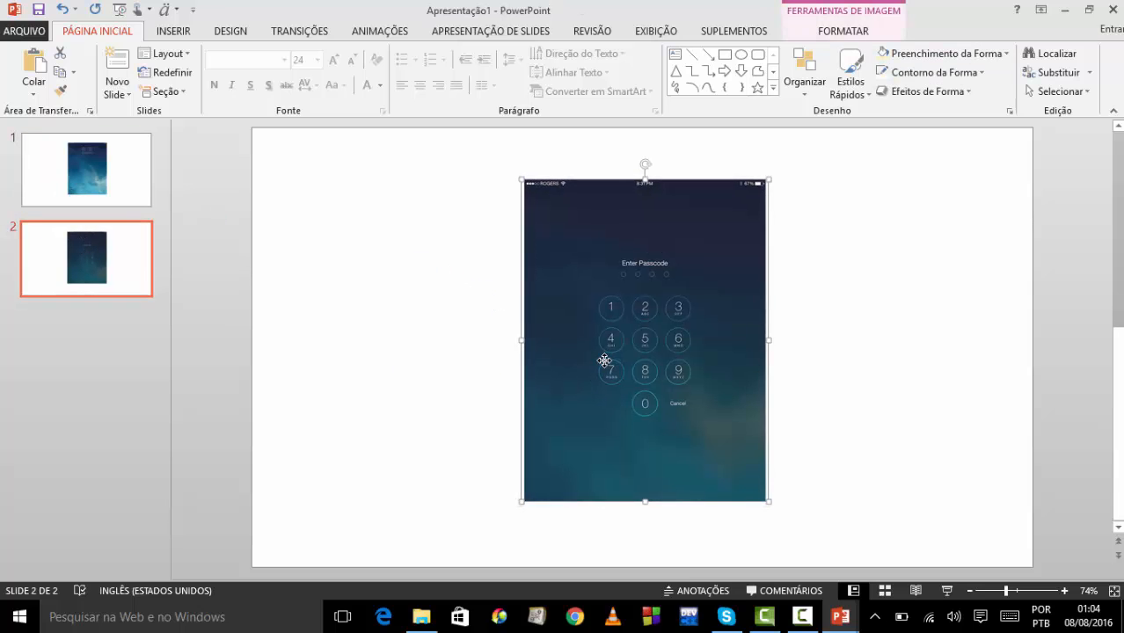
{"action": "left_click", "coordinate": [82, 190]}
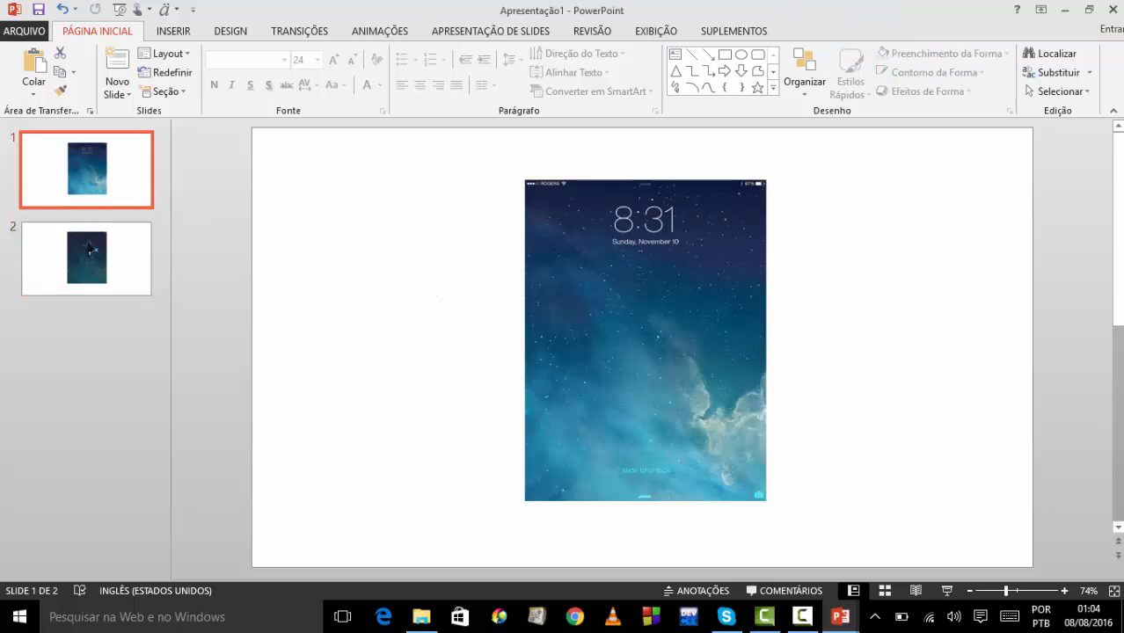
{"action": "left_click", "coordinate": [90, 276]}
{"action": "left_click", "coordinate": [100, 174]}
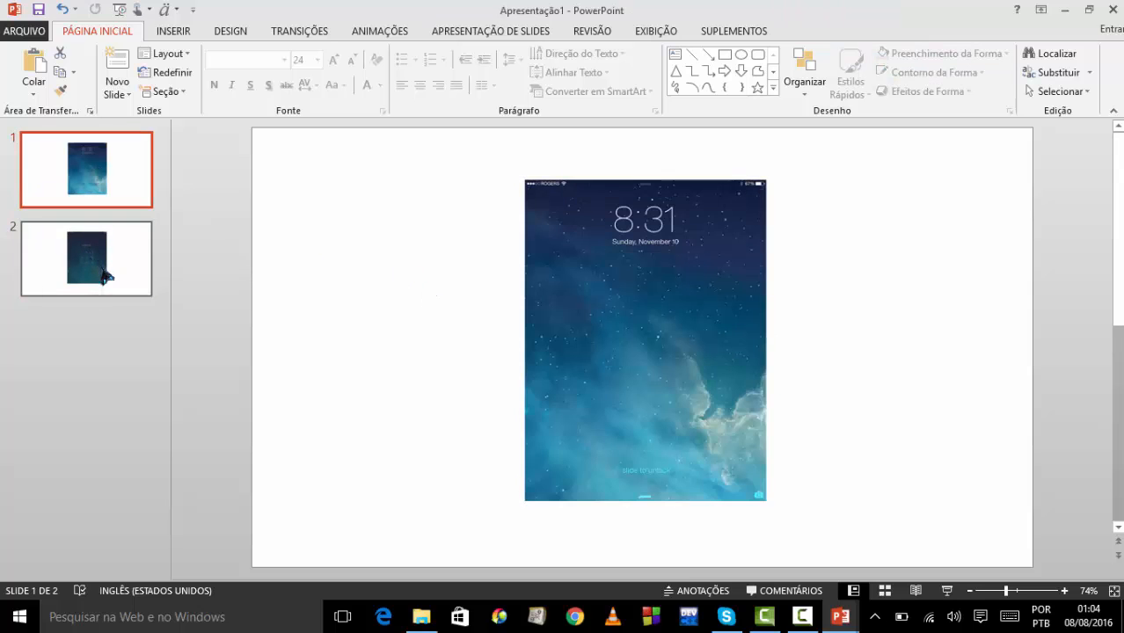
{"action": "left_click", "coordinate": [106, 272]}
- Hyperlink the lock-screen picture on slide 1 to Slide 2 in this document
{"action": "left_click", "coordinate": [95, 184]}
{"action": "left_click", "coordinate": [581, 186]}
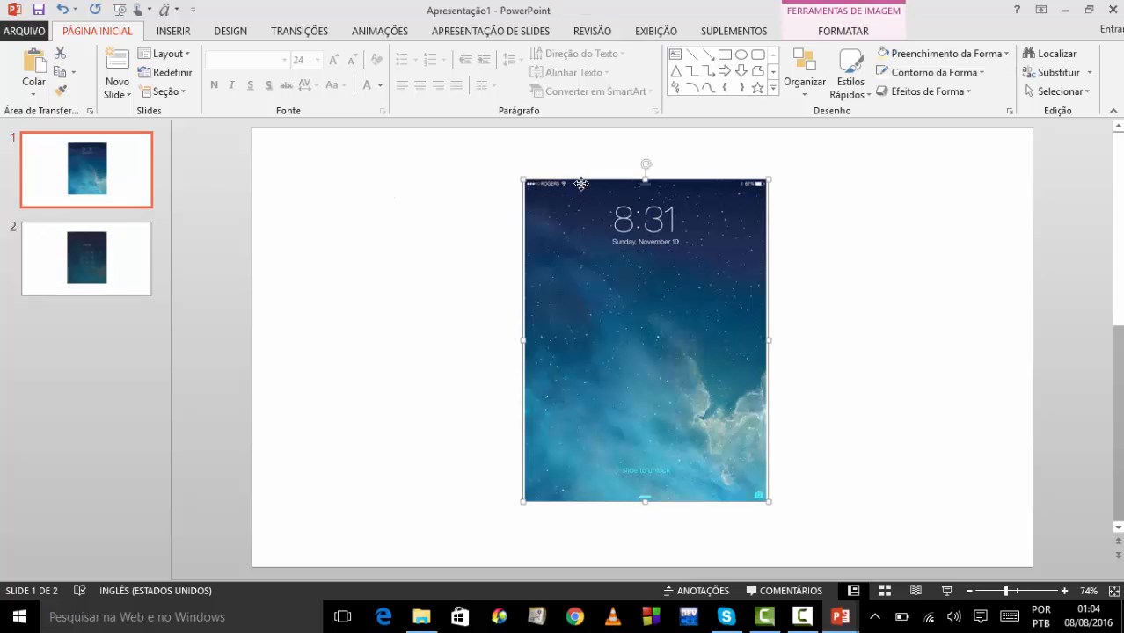
{"action": "left_click", "coordinate": [170, 33]}
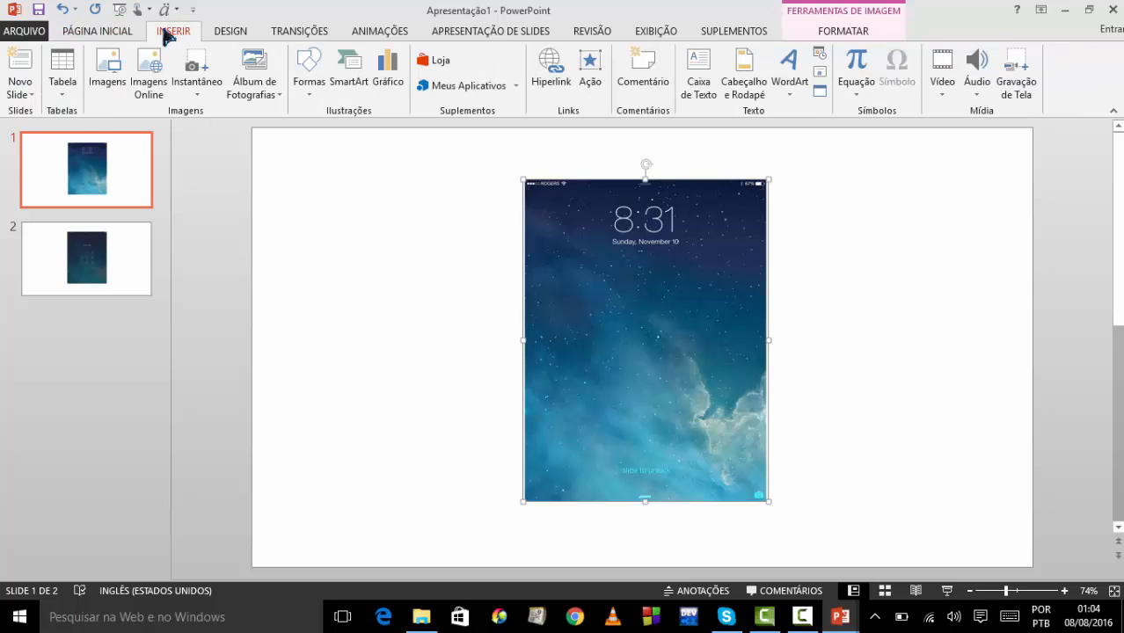
{"action": "left_click", "coordinate": [555, 86]}
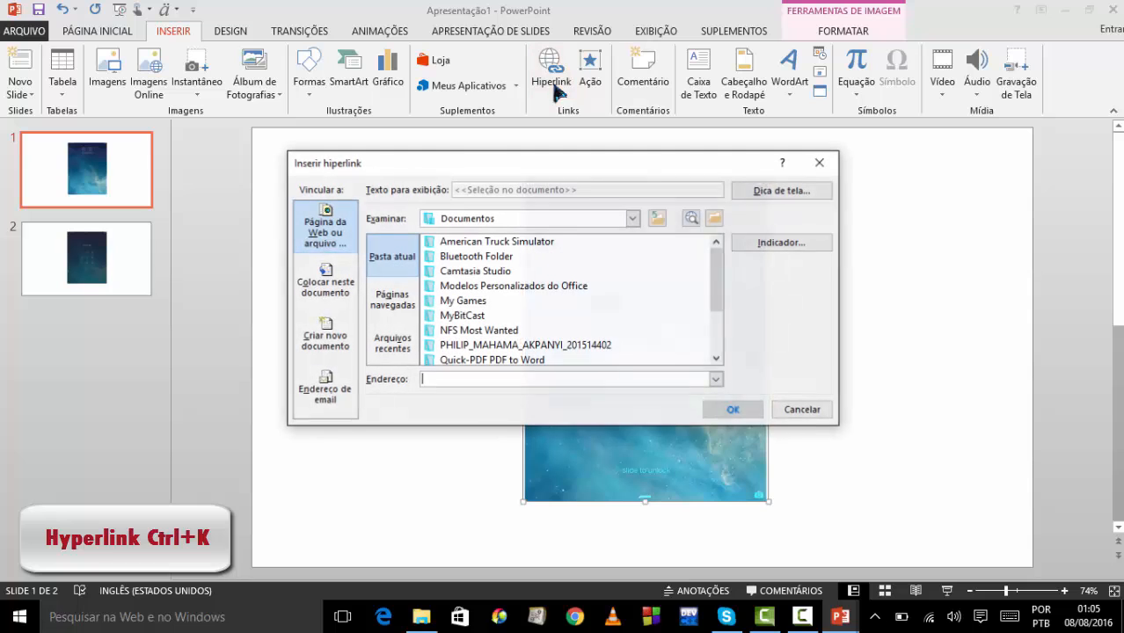
{"action": "left_click", "coordinate": [327, 289]}
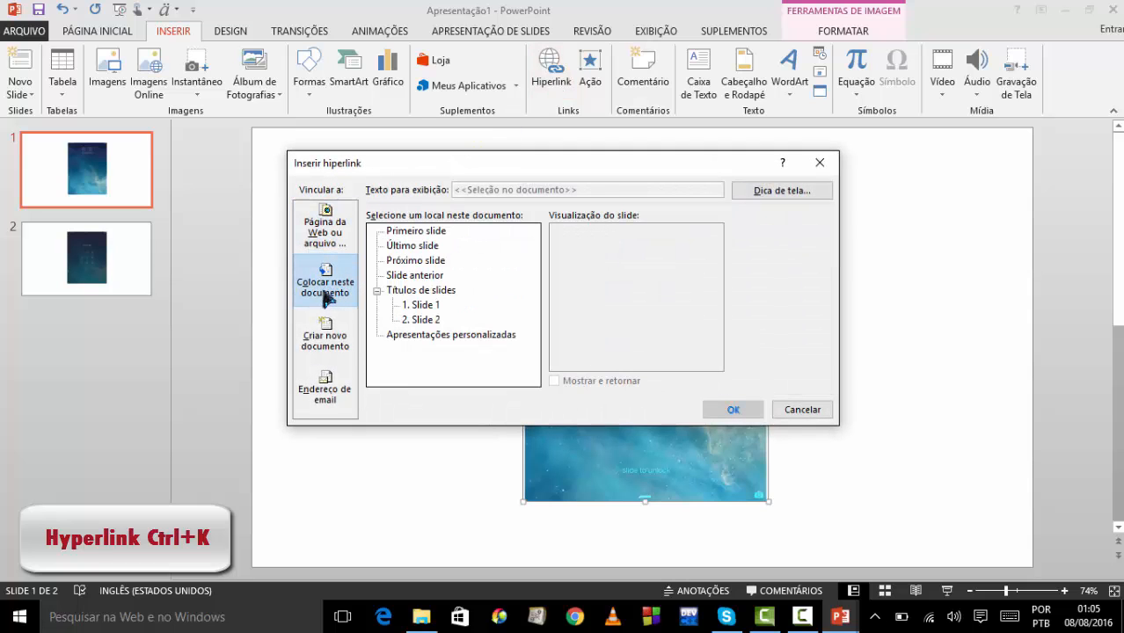
{"action": "left_click", "coordinate": [428, 322]}
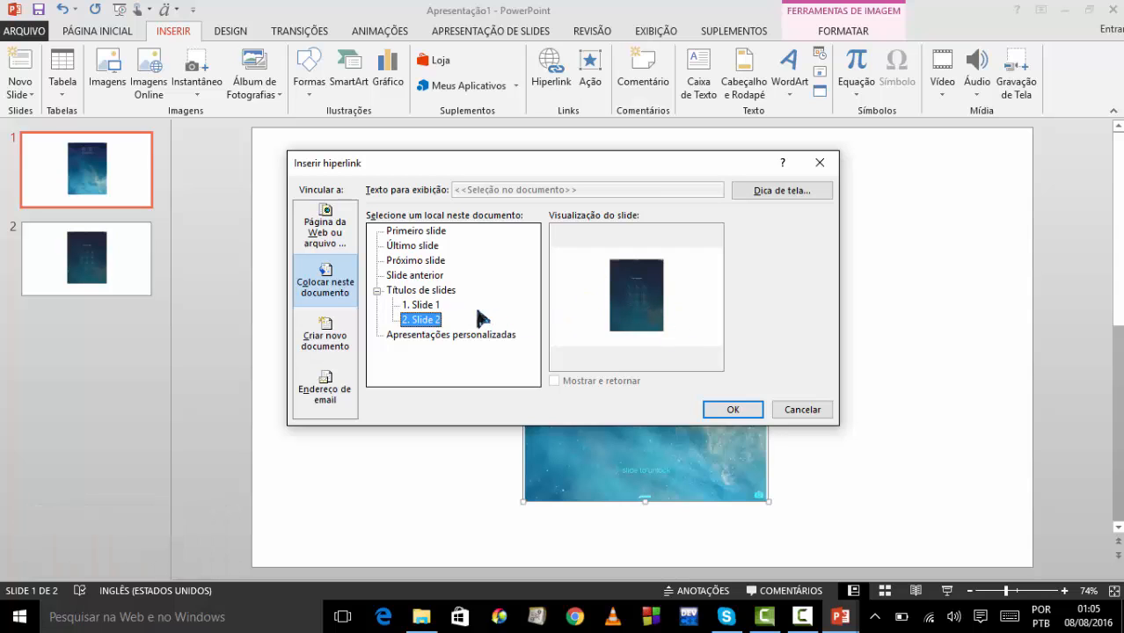
{"action": "left_click", "coordinate": [755, 411]}
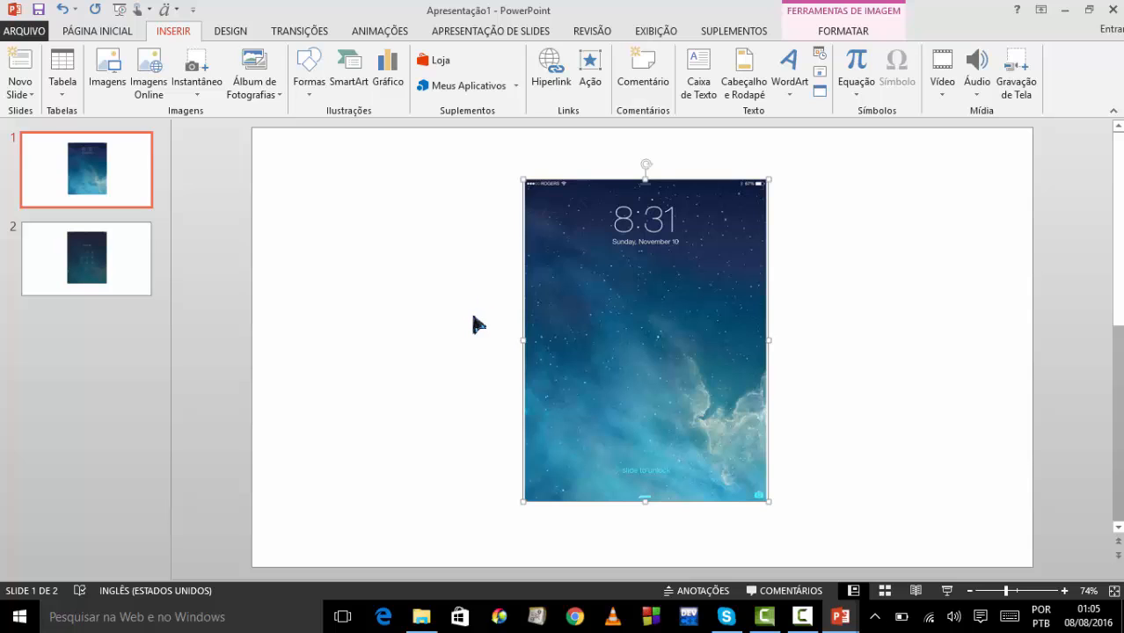
- Run the slide show from slide 1, follow the lock-screen picture's link, and end the show
{"action": "left_click", "coordinate": [949, 591]}
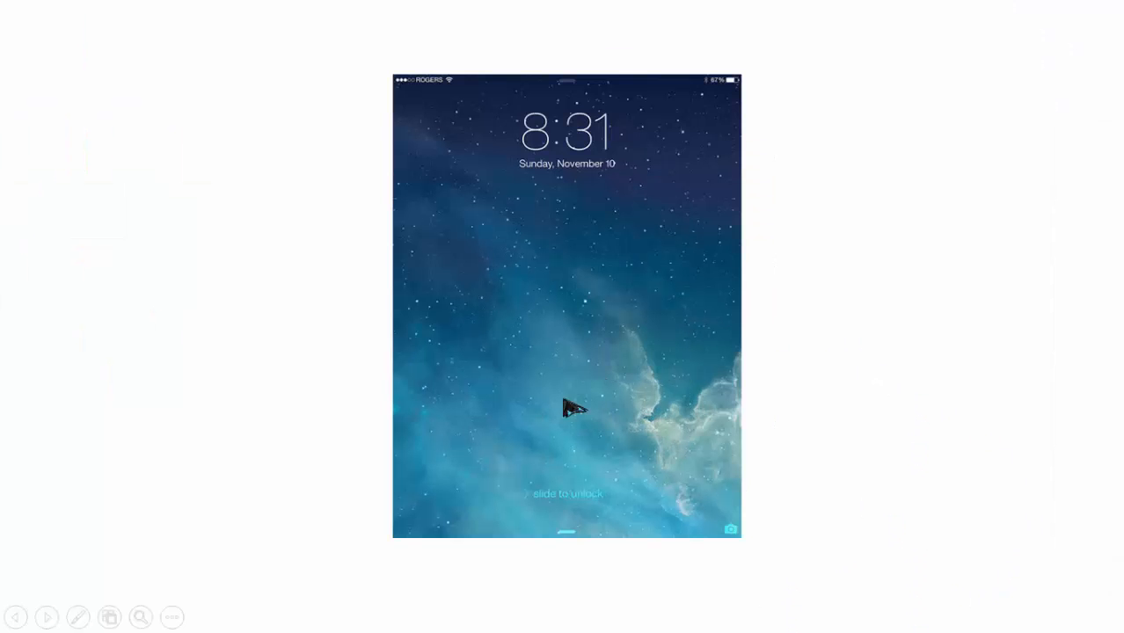
{"action": "left_click", "coordinate": [539, 441]}
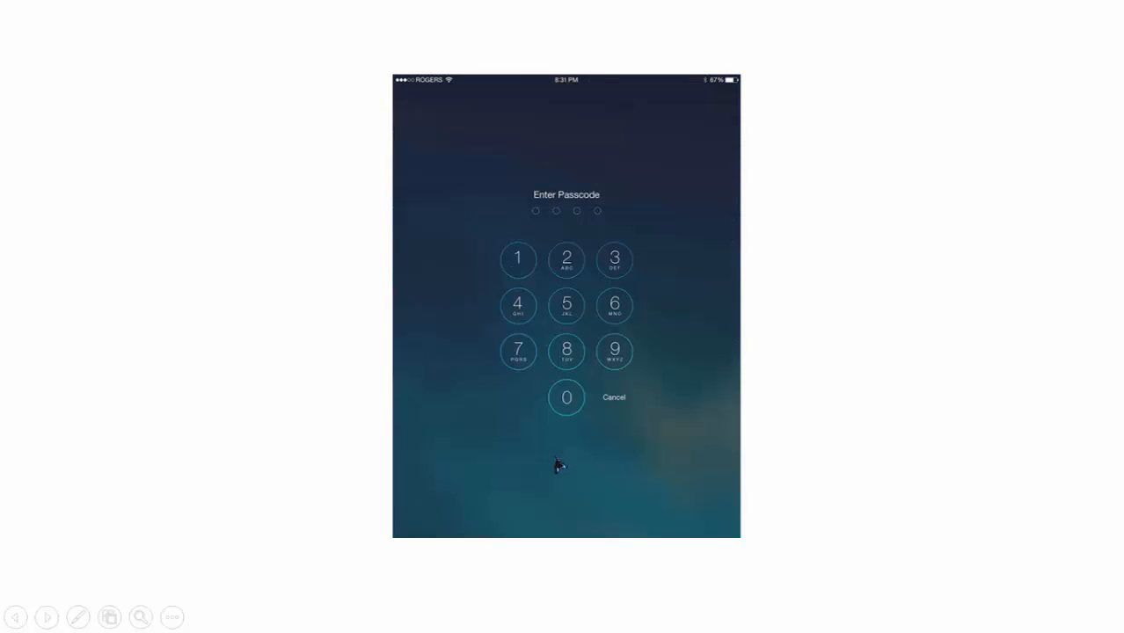
{"action": "key", "text": "Escape"}
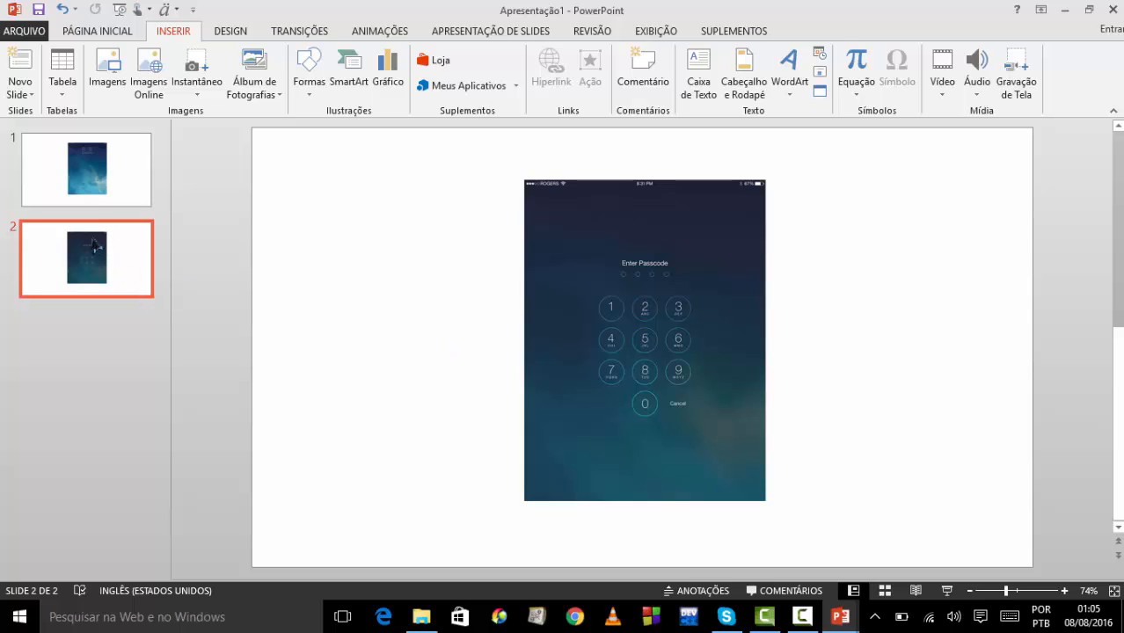
- Try the Surgir and Aparecer animations on slide 2's passcode picture and apply Esmaecer (Fade) to it
{"action": "left_click", "coordinate": [99, 188]}
{"action": "left_click", "coordinate": [95, 247]}
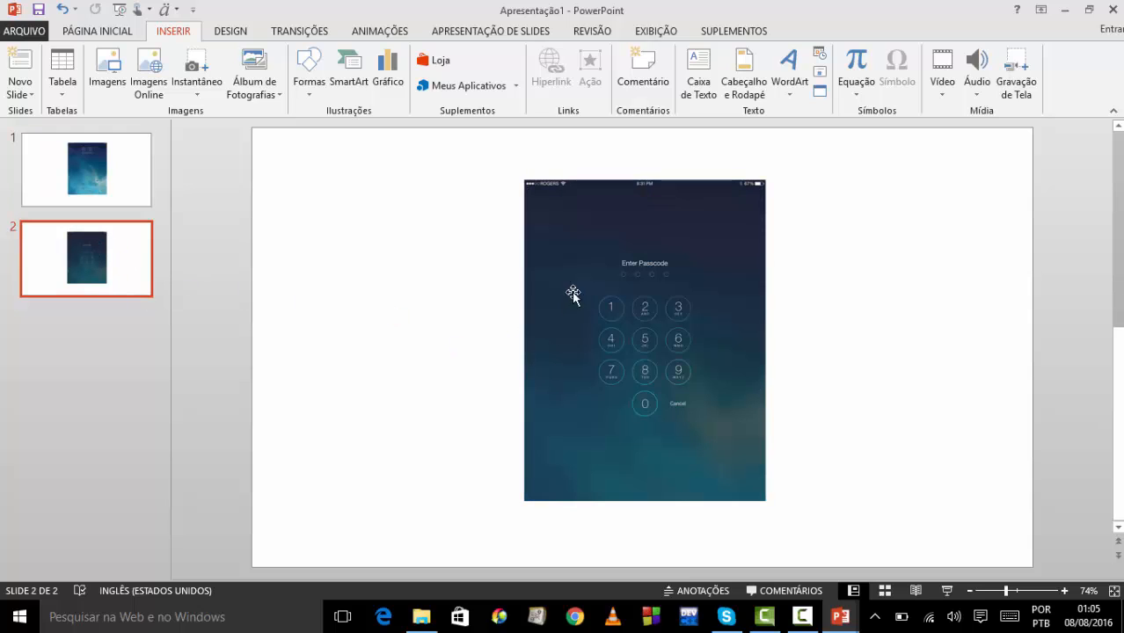
{"action": "left_click", "coordinate": [670, 181]}
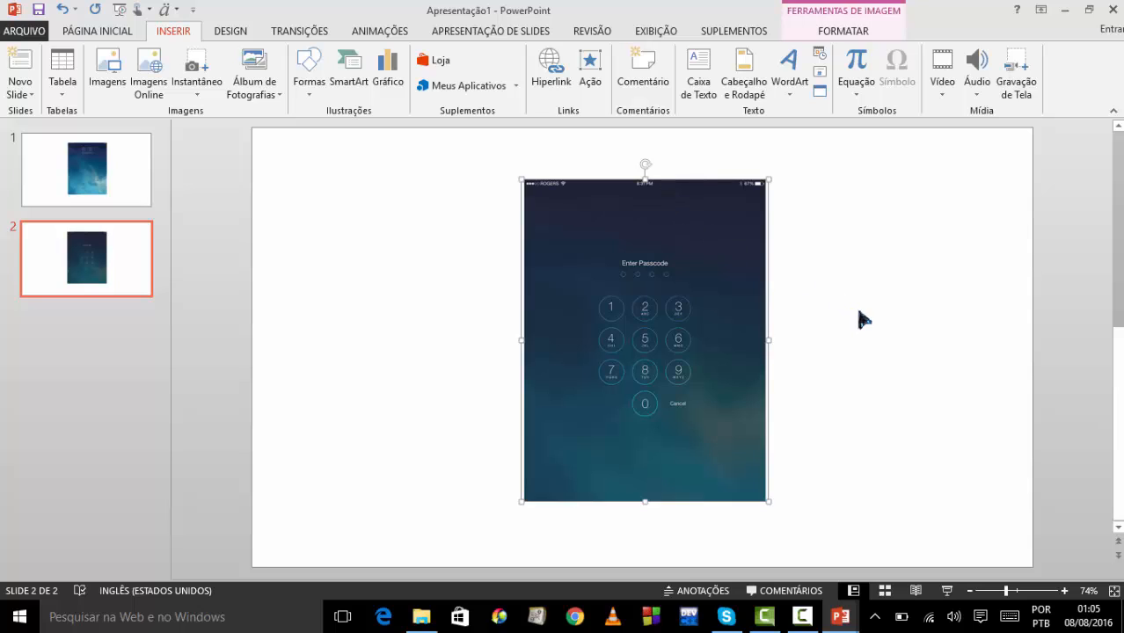
{"action": "left_click", "coordinate": [357, 35]}
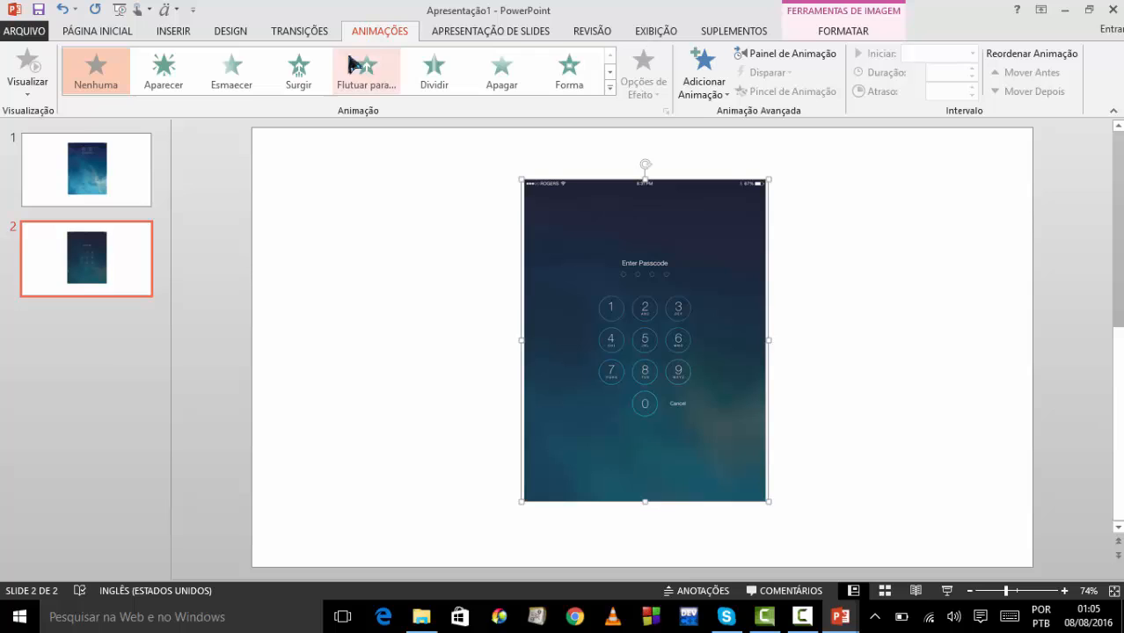
{"action": "left_click", "coordinate": [295, 71]}
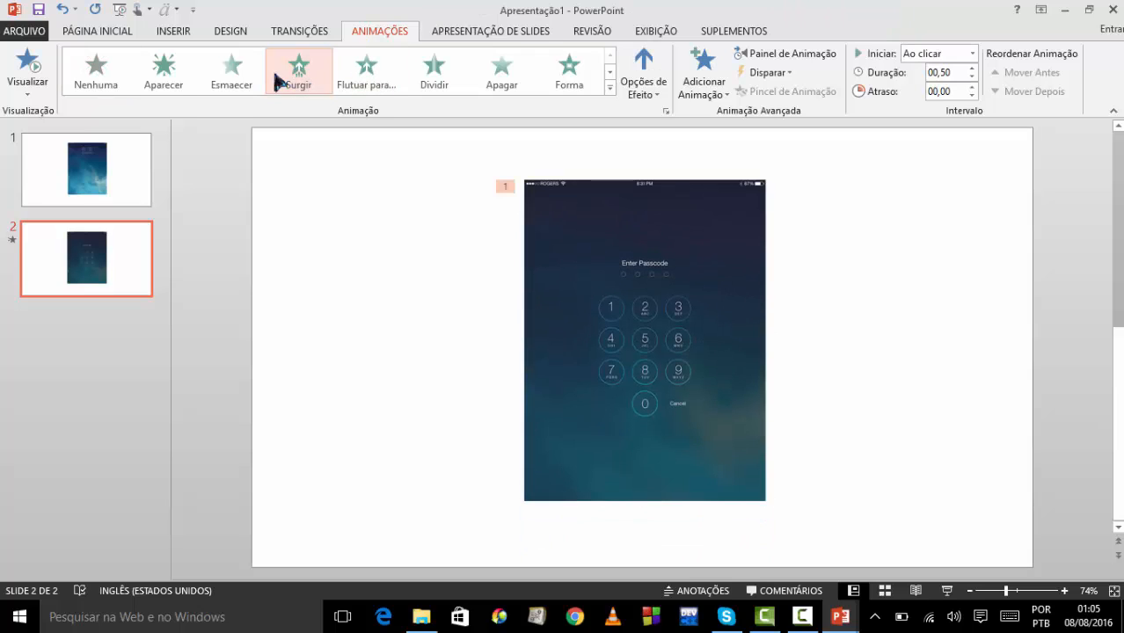
{"action": "left_click", "coordinate": [235, 78]}
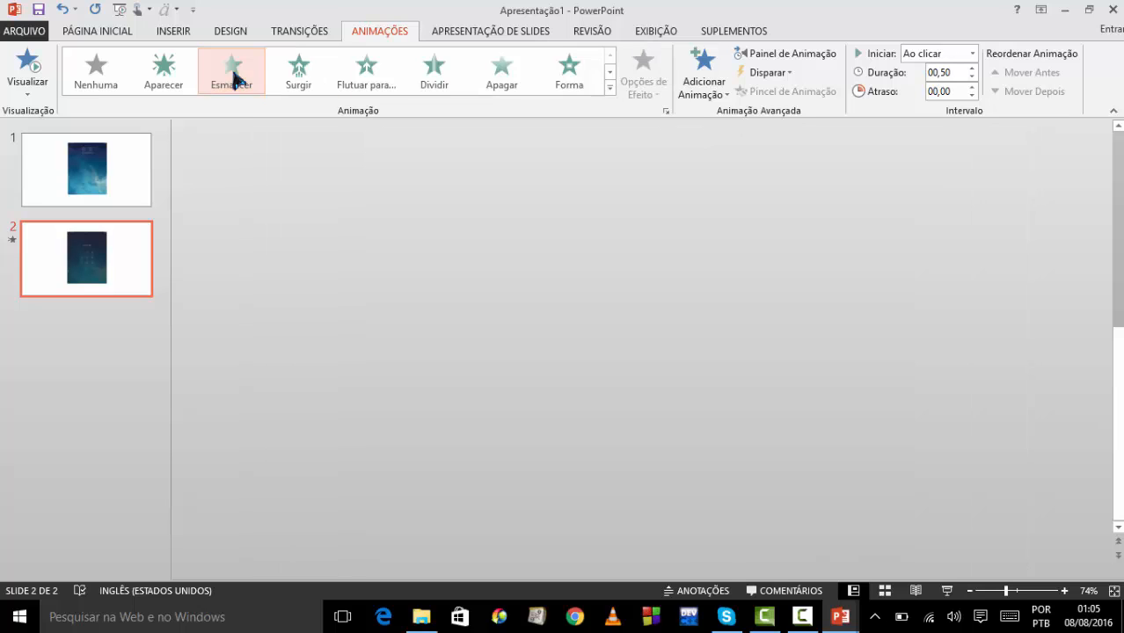
{"action": "left_click", "coordinate": [174, 77]}
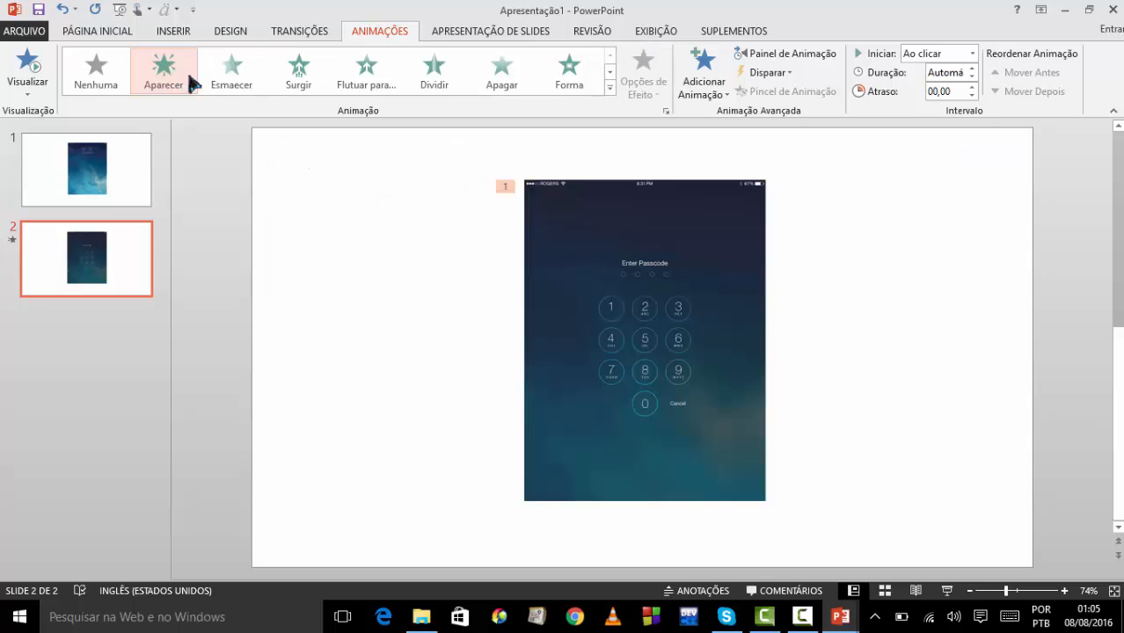
{"action": "left_click", "coordinate": [231, 77]}
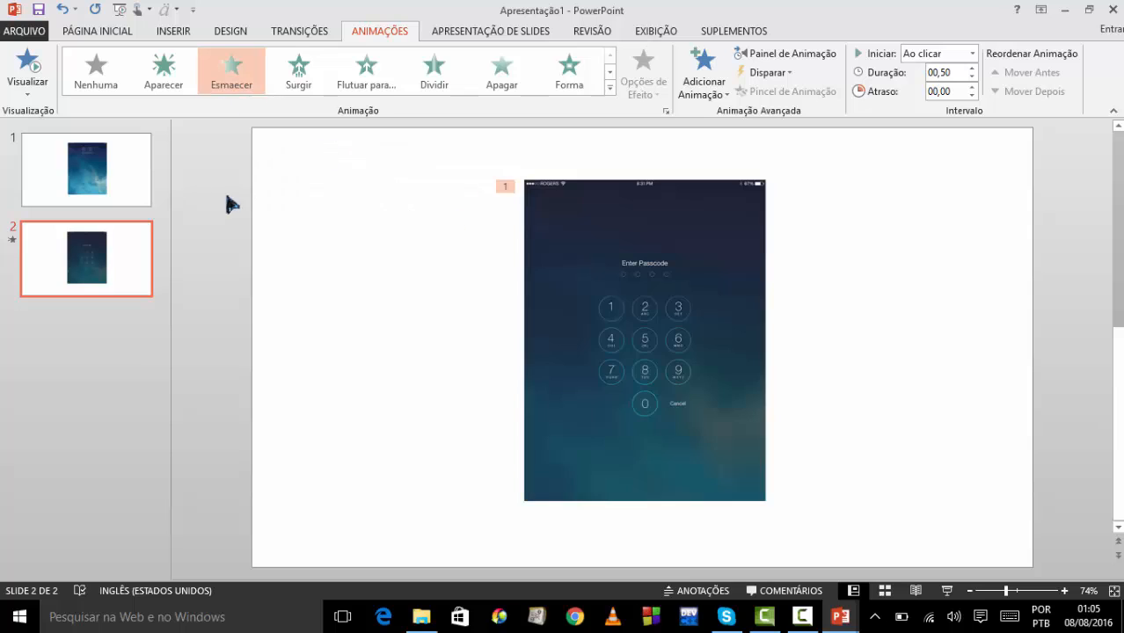
- Duplicate slide 2 with its animated passcode picture
{"action": "left_click", "coordinate": [125, 175]}
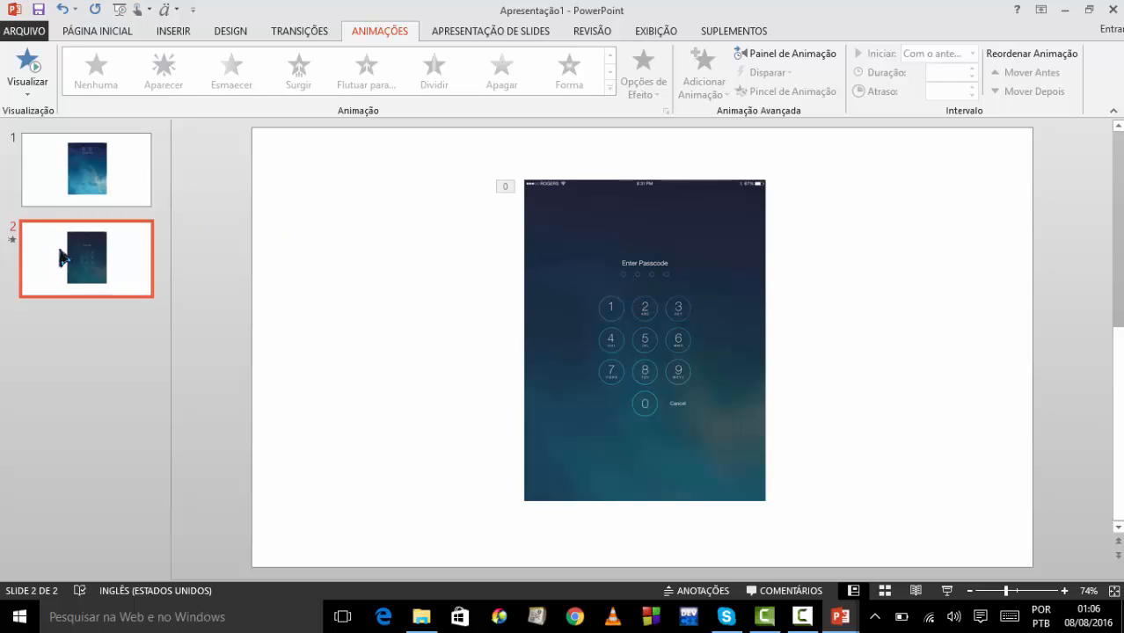
{"action": "key", "text": "ctrl+d"}
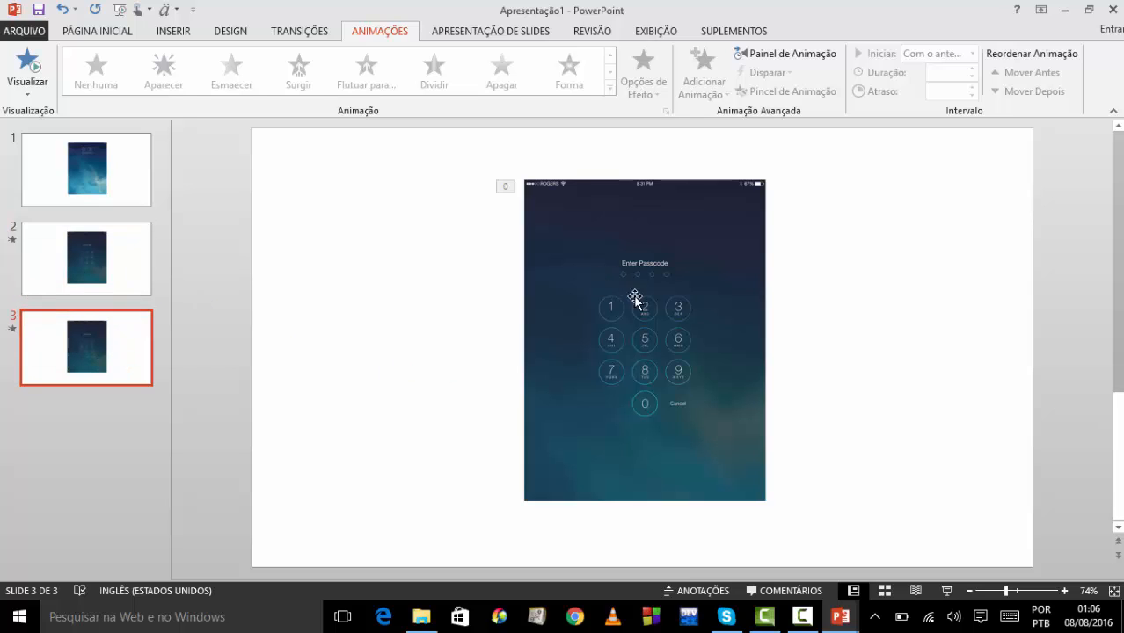
- Draw a small flowchart connector circle, about 0.21 cm high and 0.24 cm wide, at the first passcode dot on slide 3
{"action": "left_click", "coordinate": [1064, 591]}
{"action": "left_click", "coordinate": [1064, 592]}
{"action": "left_click", "coordinate": [1064, 592]}
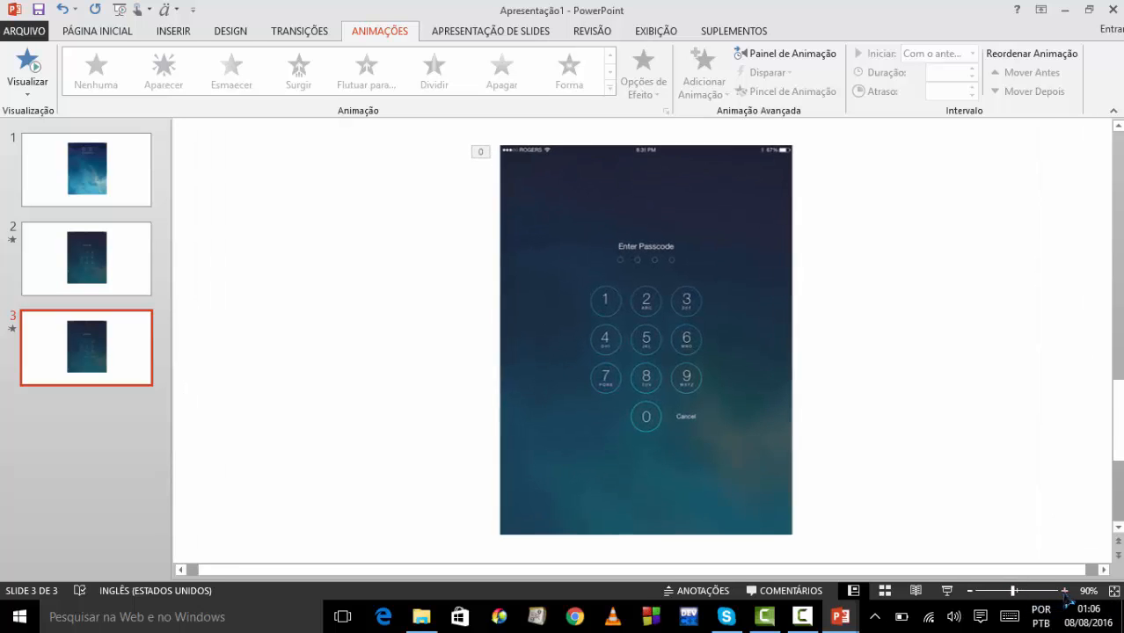
{"action": "left_click", "coordinate": [1065, 591]}
{"action": "left_click", "coordinate": [1065, 591]}
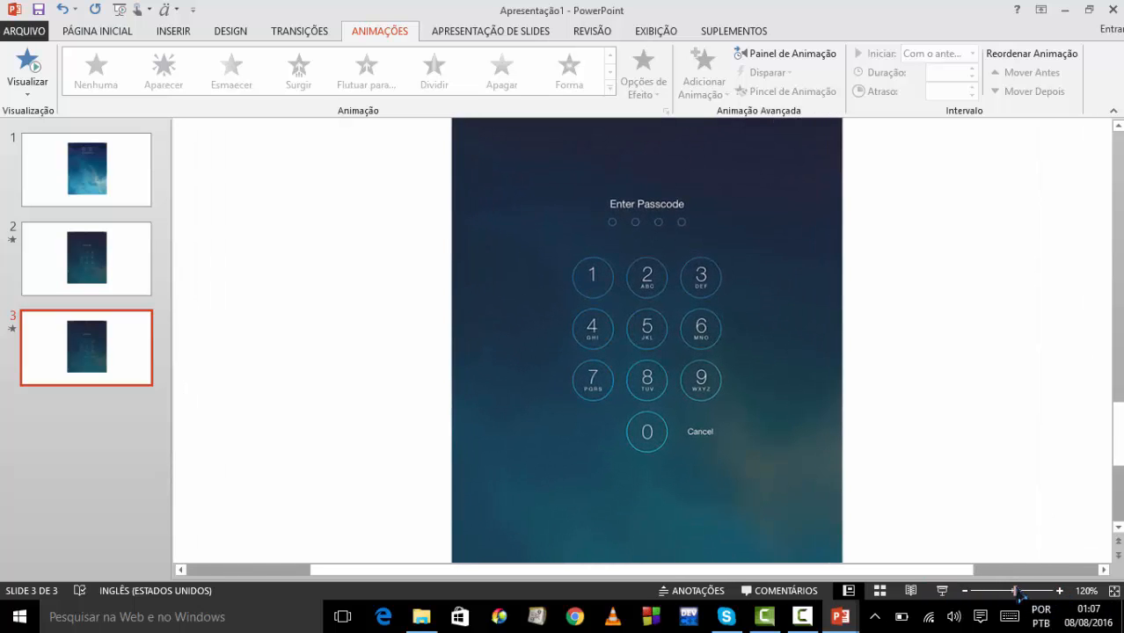
{"action": "left_click_drag", "start_coordinate": [1015, 591], "coordinate": [1021, 591]}
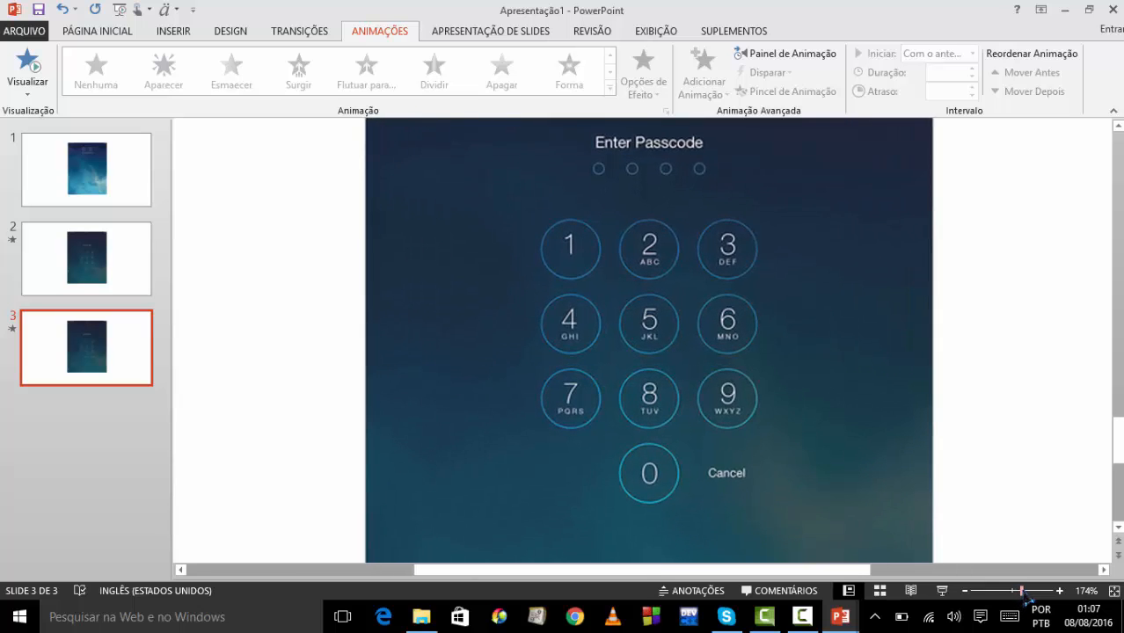
{"action": "left_click", "coordinate": [1118, 449]}
{"action": "left_click_drag", "start_coordinate": [1118, 448], "coordinate": [1118, 421]}
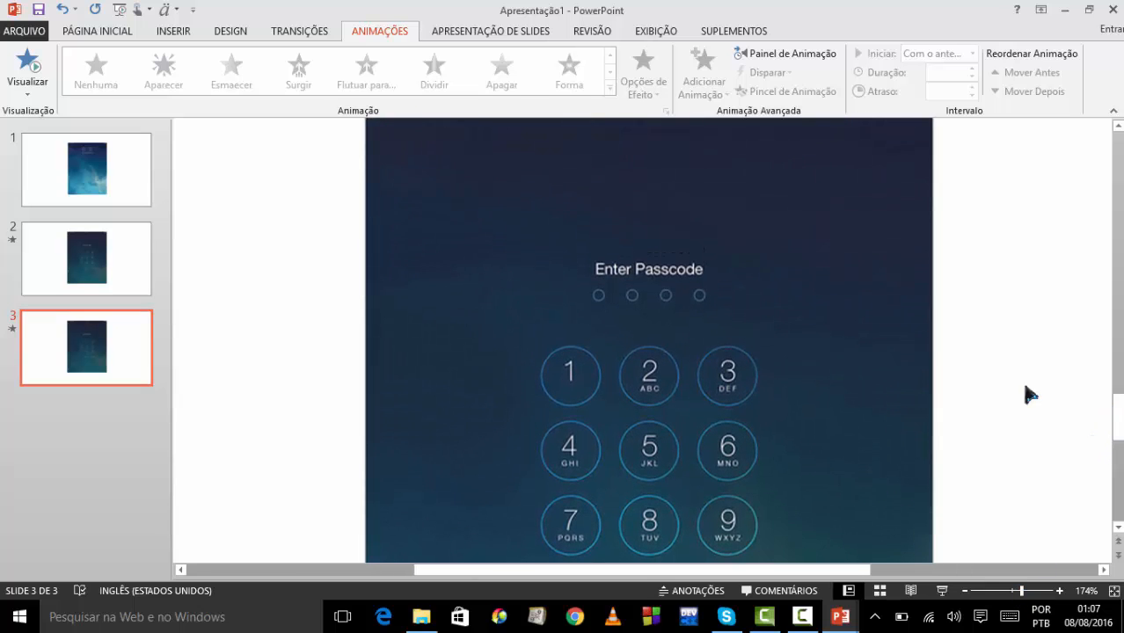
{"action": "left_click", "coordinate": [169, 35]}
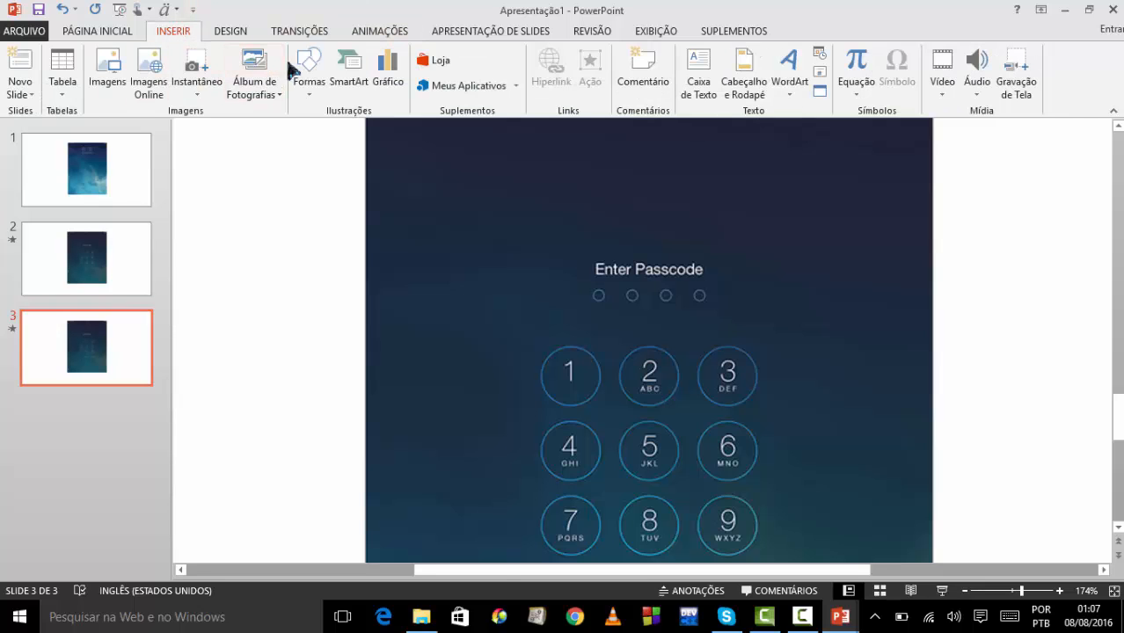
{"action": "left_click", "coordinate": [313, 92]}
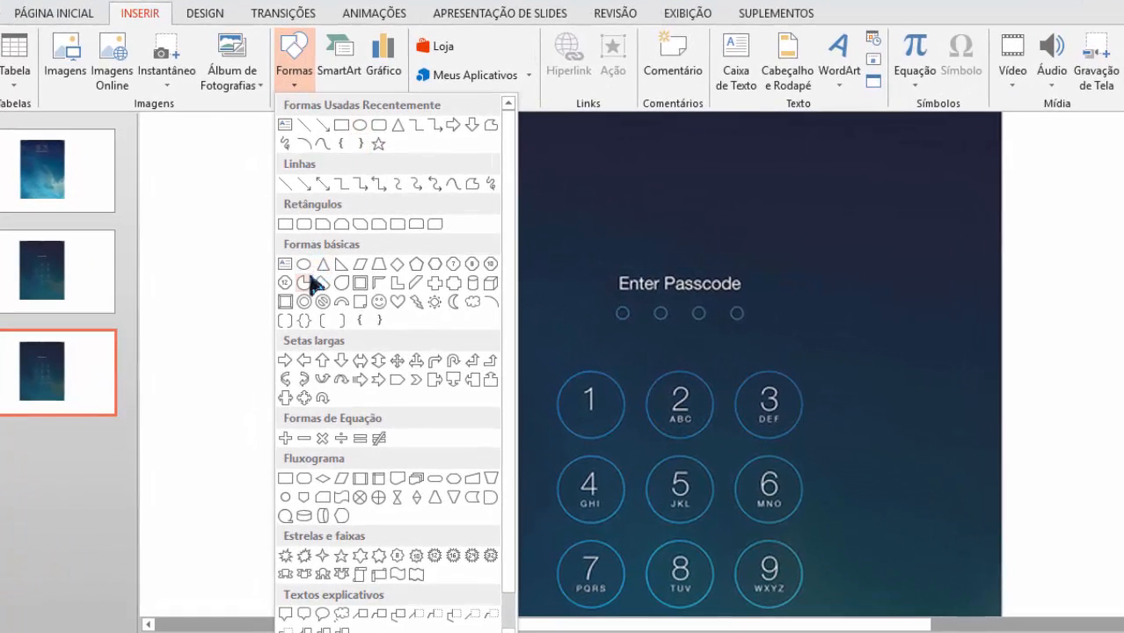
{"action": "left_click", "coordinate": [288, 499]}
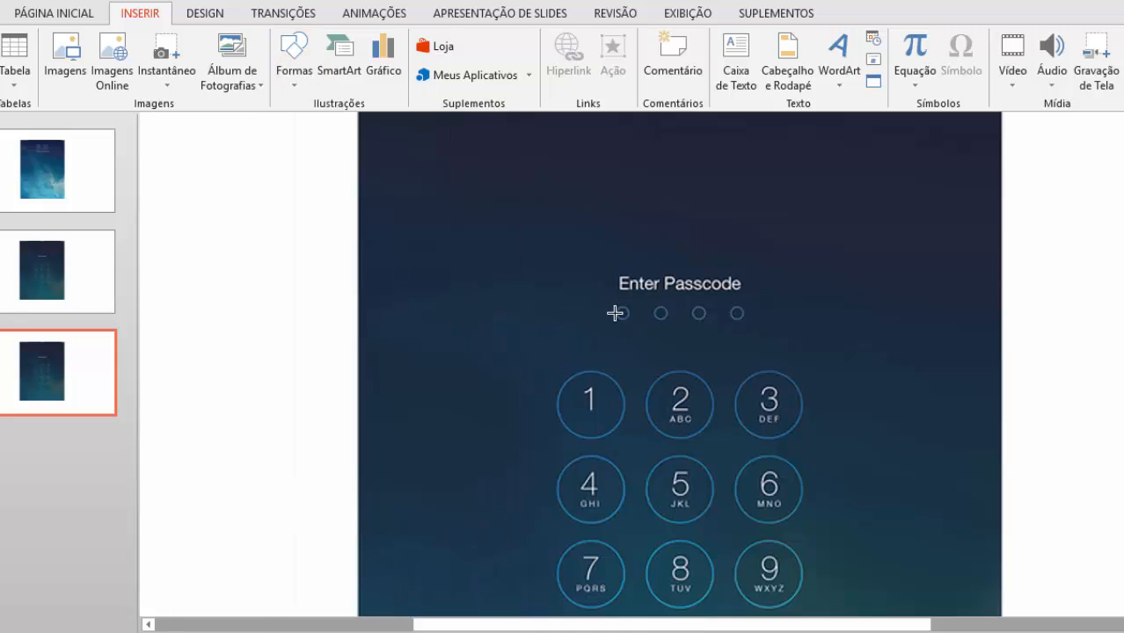
{"action": "mouse_move", "coordinate": [616, 307]}
{"action": "left_mouse_down"}
{"action": "mouse_move", "coordinate": [626, 319]}
{"action": "mouse_move", "coordinate": [599, 319]}
{"action": "left_mouse_up"}
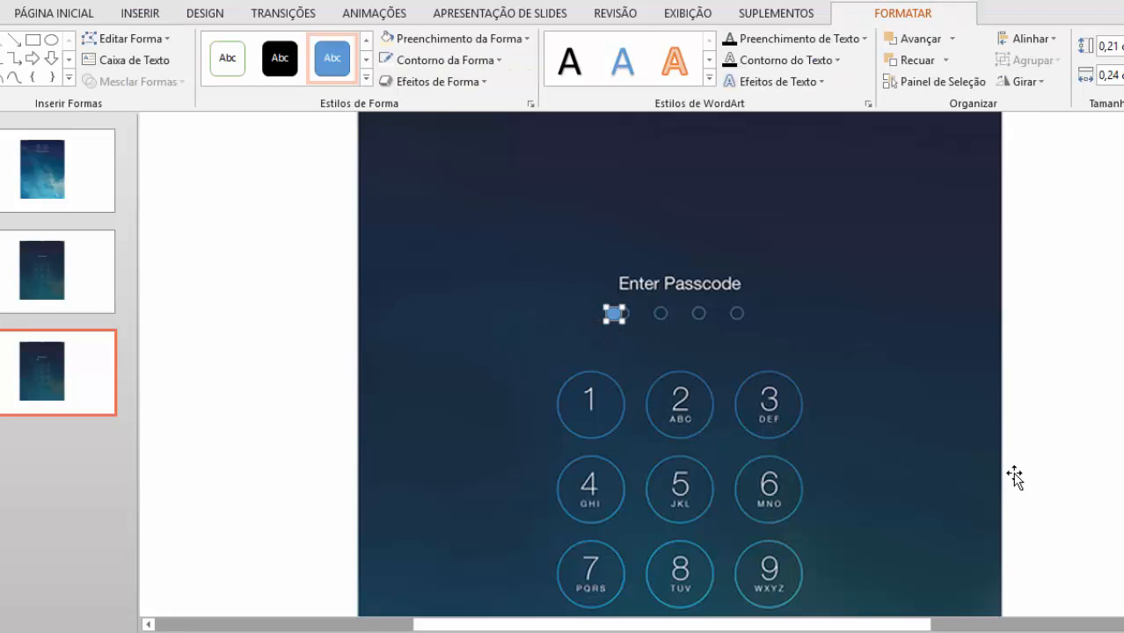
- Nudge the blue circle until it exactly covers the first passcode dot
{"action": "key", "text": "Right"}
{"action": "key", "text": "ctrl+Right"}
{"action": "key", "text": "ctrl+Up"}
{"action": "key", "text": "ctrl+Right"}
{"action": "left_click", "coordinate": [1068, 299]}
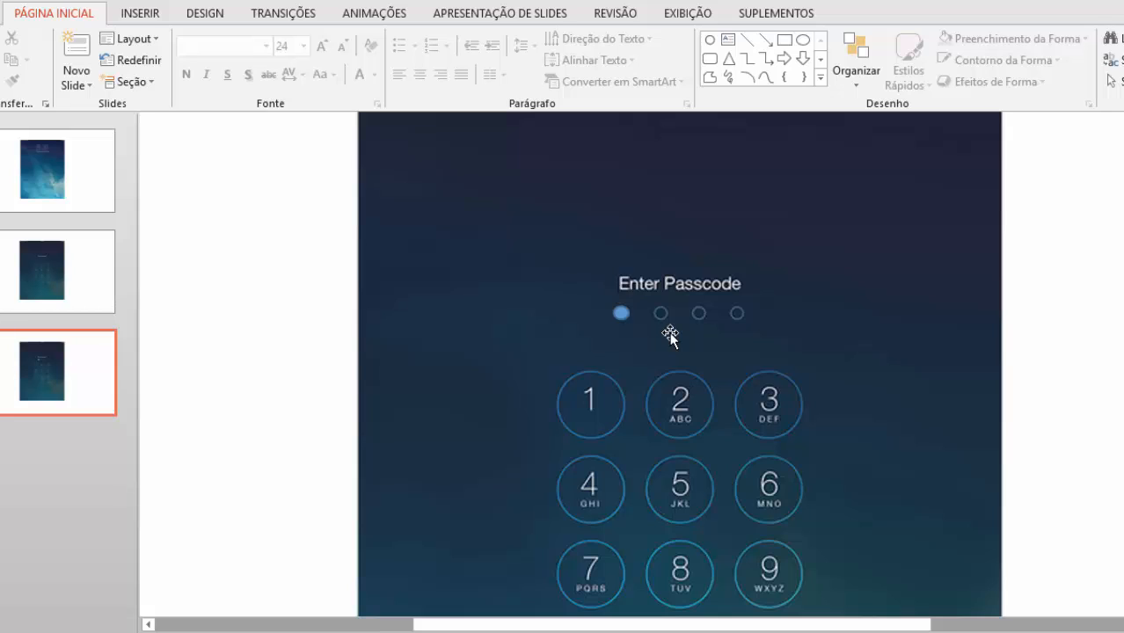
- Duplicate slide 3 and, on the copy, place a duplicate of the blue circle over the second passcode dot
{"action": "left_click", "coordinate": [66, 380]}
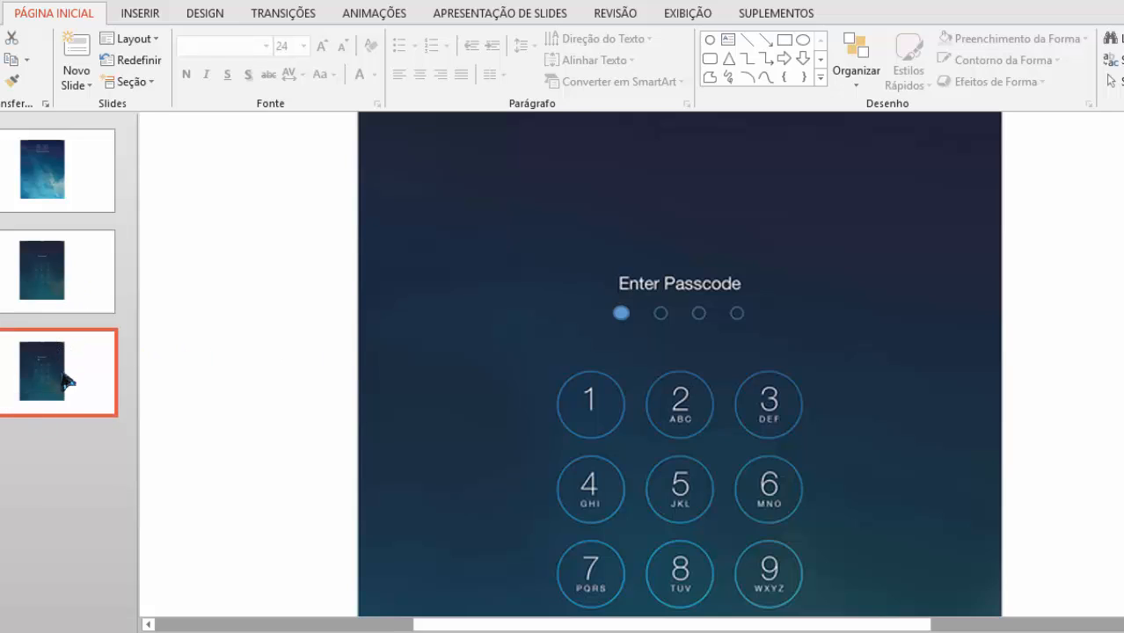
{"action": "key", "text": "ctrl+d"}
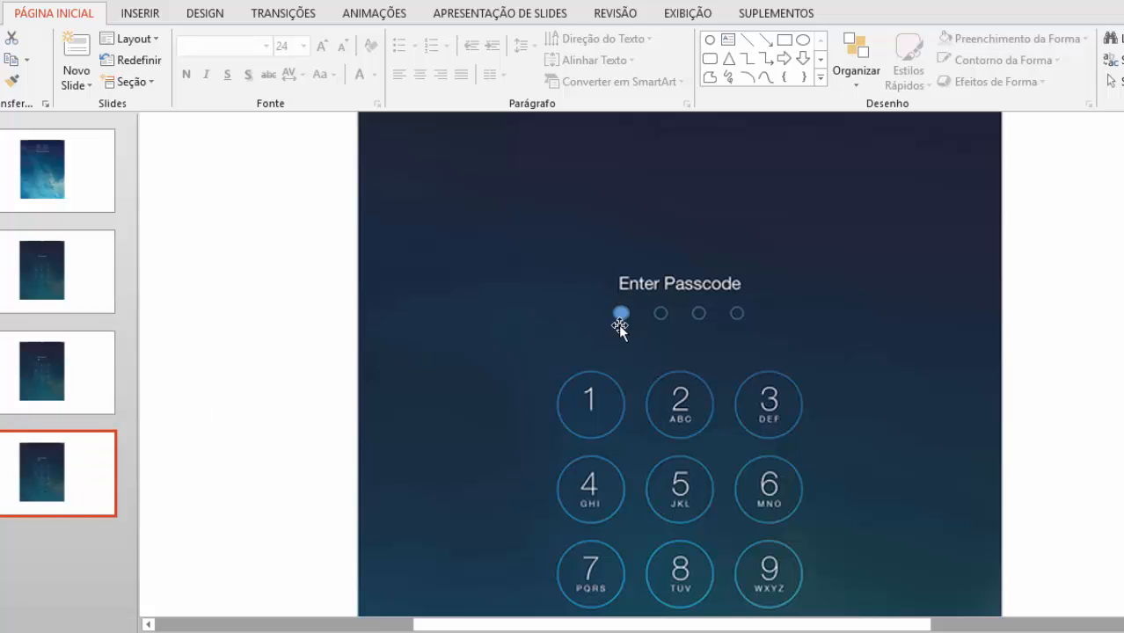
{"action": "left_click", "coordinate": [621, 317]}
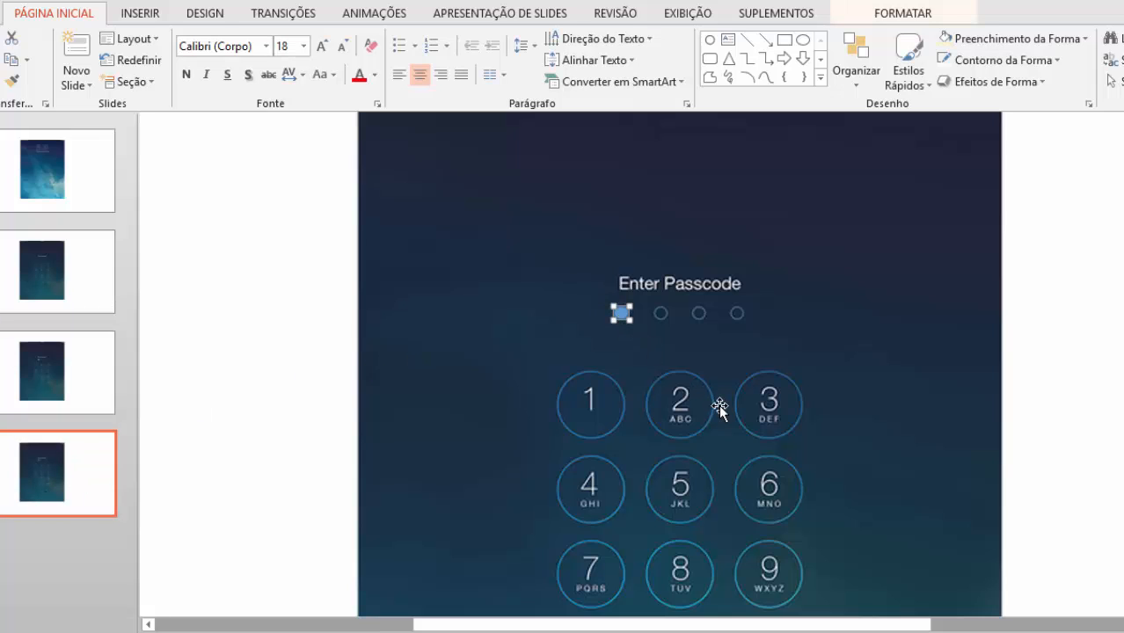
{"action": "key", "text": "ctrl+d"}
{"action": "key", "text": "Up"}
{"action": "key", "text": "ctrl+Right"}
{"action": "key", "text": "ctrl+Right"}
{"action": "key", "text": "ctrl+Right"}
{"action": "key", "text": "ctrl+Right"}
{"action": "key", "text": "ctrl+Right"}
{"action": "key", "text": "ctrl+Right"}
{"action": "key", "text": "ctrl+Right"}
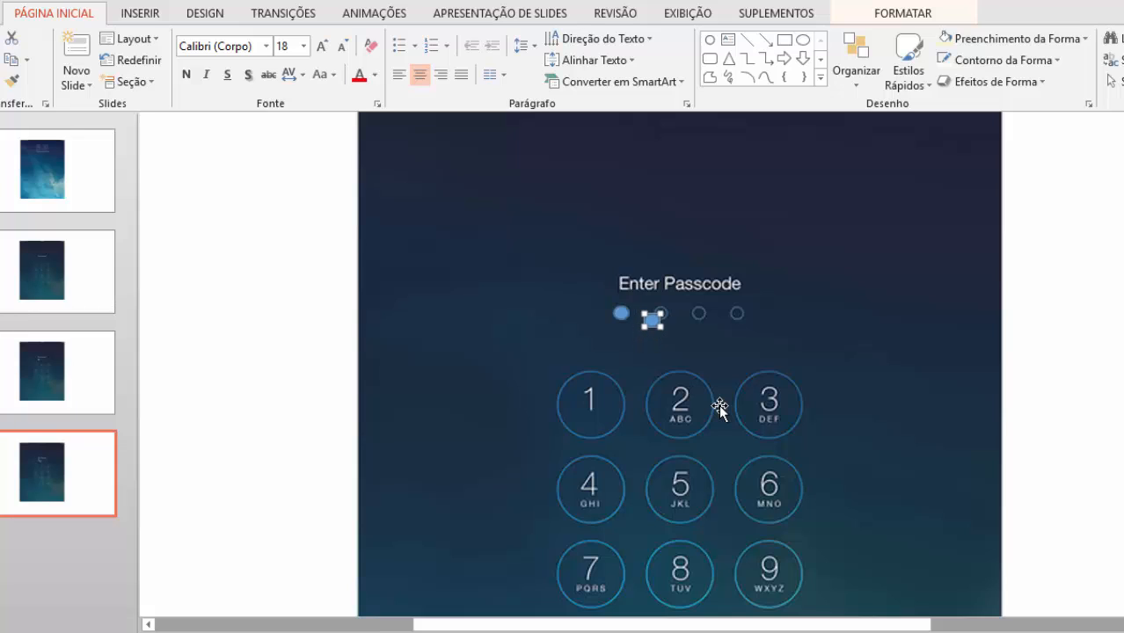
{"action": "key", "text": "ctrl+Up"}
{"action": "key", "text": "ctrl+Up"}
{"action": "key", "text": "ctrl+Up"}
{"action": "key", "text": "ctrl+Up"}
{"action": "key", "text": "ctrl+Up"}
{"action": "key", "text": "ctrl+Up"}
{"action": "key", "text": "ctrl+Up"}
{"action": "key", "text": "ctrl+Up"}
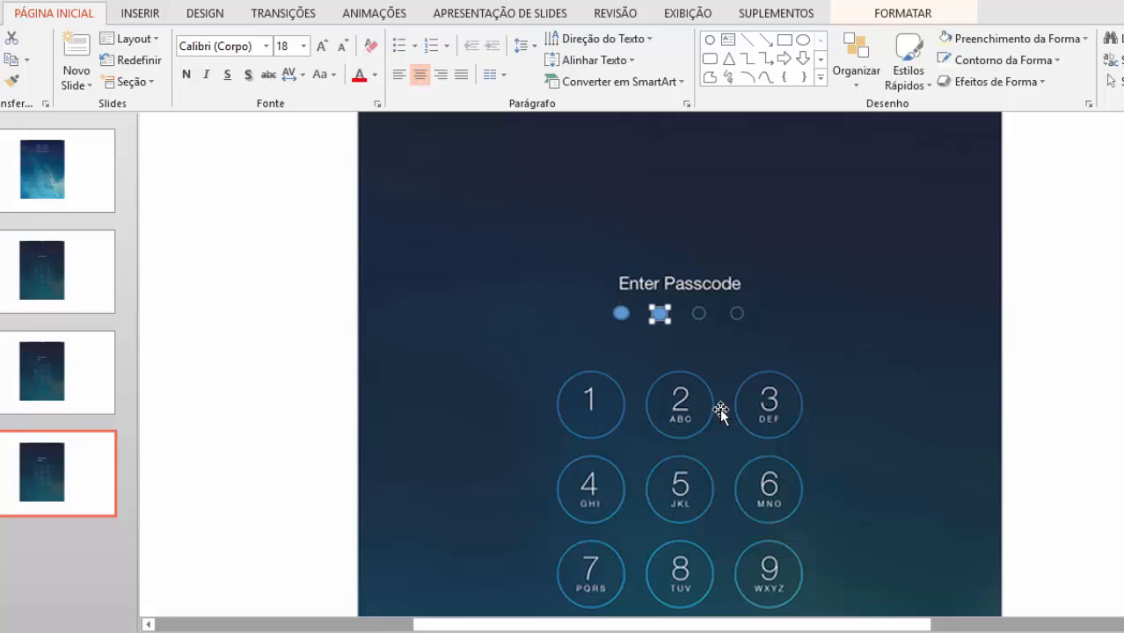
{"action": "left_click", "coordinate": [1073, 382]}
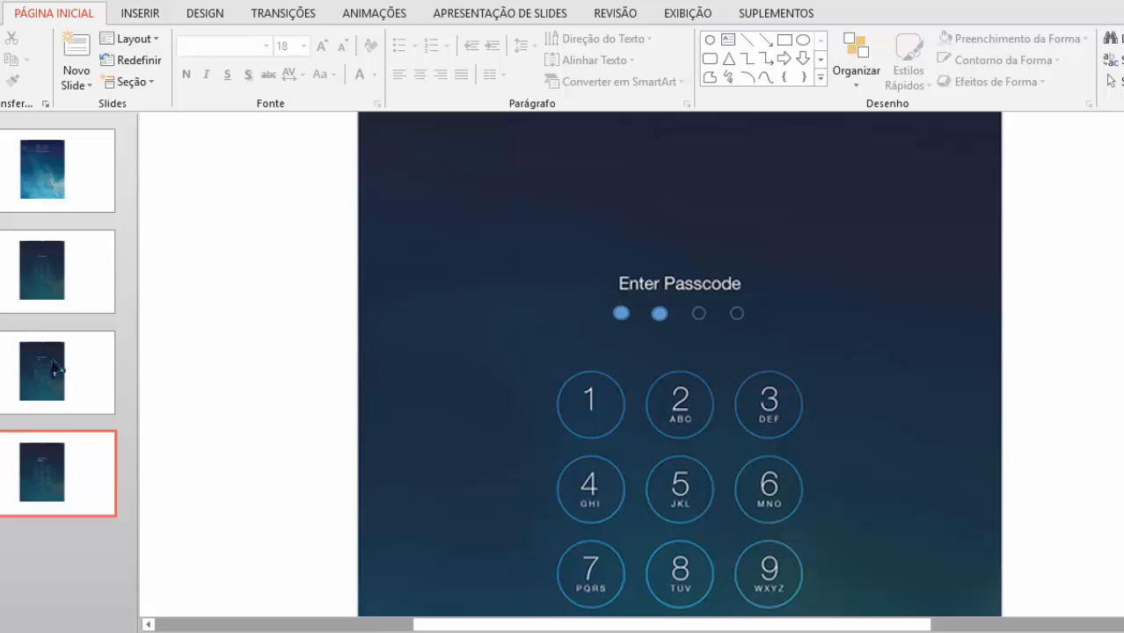
- Duplicate slide 4 and, on the copy, place a duplicate of the blue circle over the third passcode dot
{"action": "left_click", "coordinate": [63, 489]}
{"action": "key", "text": "ctrl+d"}
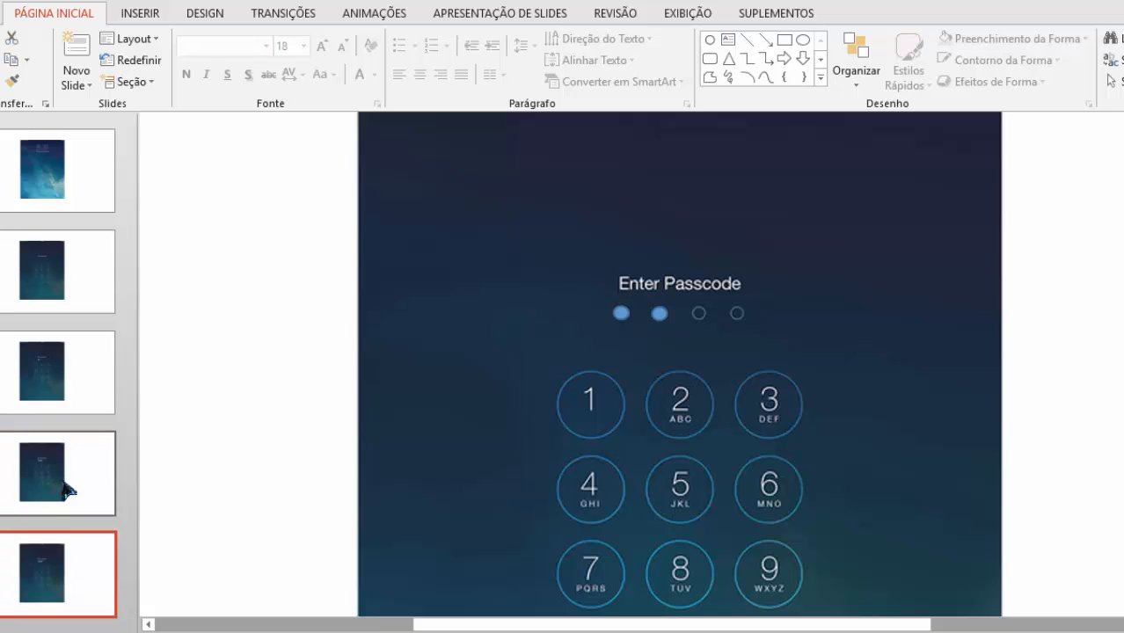
{"action": "left_click", "coordinate": [660, 314]}
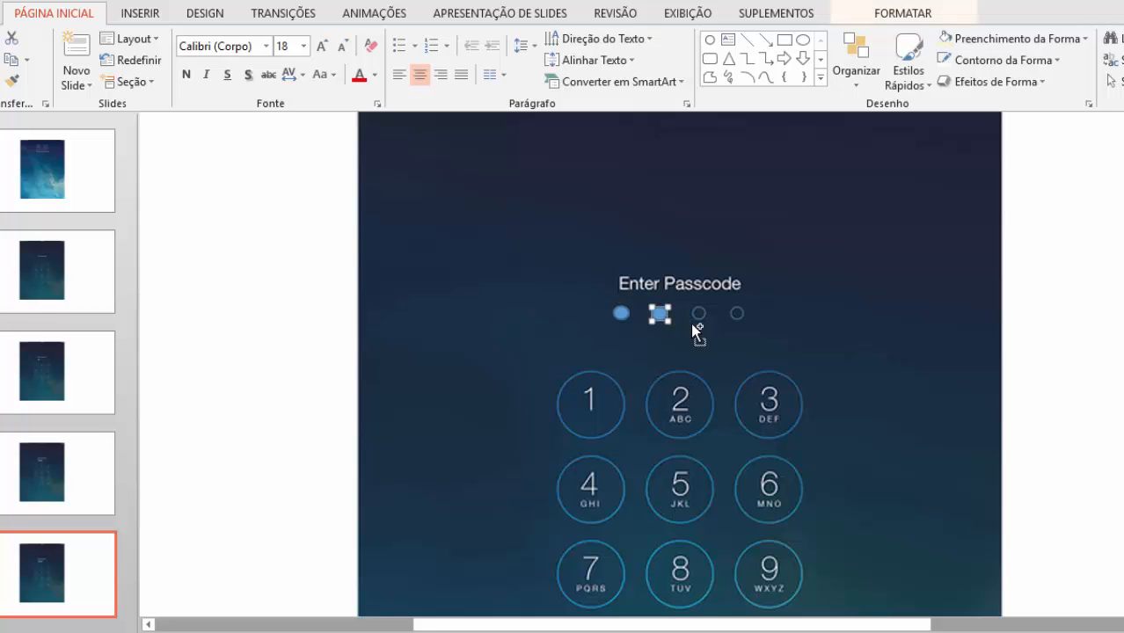
{"action": "key", "text": "ctrl+d"}
{"action": "key", "text": "Up"}
{"action": "key", "text": "Up"}
{"action": "key", "text": "Up"}
{"action": "key", "text": "Up"}
{"action": "key", "text": "Up"}
{"action": "key", "text": "Right"}
{"action": "key", "text": "Right"}
{"action": "key", "text": "Up"}
{"action": "key", "text": "Right"}
{"action": "key", "text": "Right"}
{"action": "key", "text": "Right"}
{"action": "left_click", "coordinate": [1059, 392]}
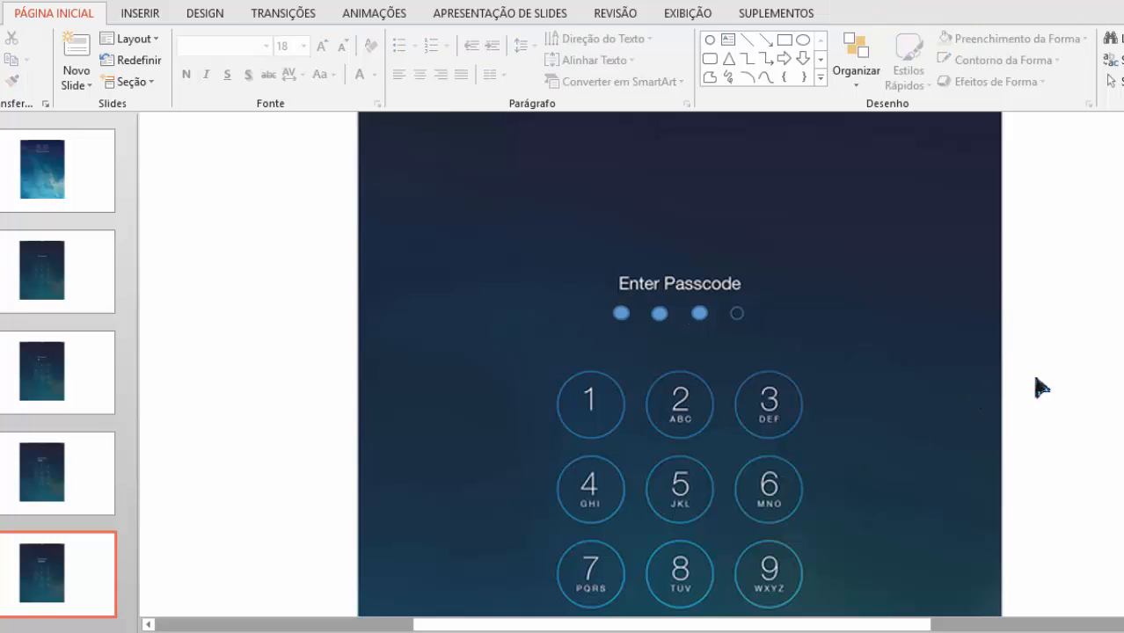
- Duplicate slide 5 and, on the copy, place a duplicate of the blue circle over the fourth passcode dot
{"action": "left_click", "coordinate": [52, 565]}
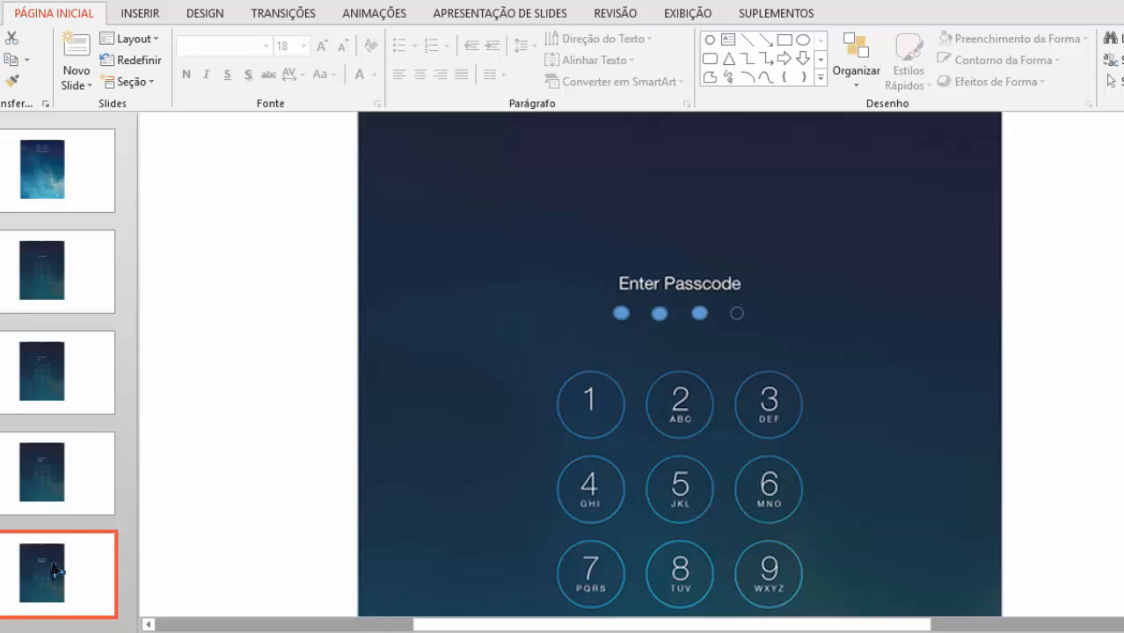
{"action": "key", "text": "ctrl+d"}
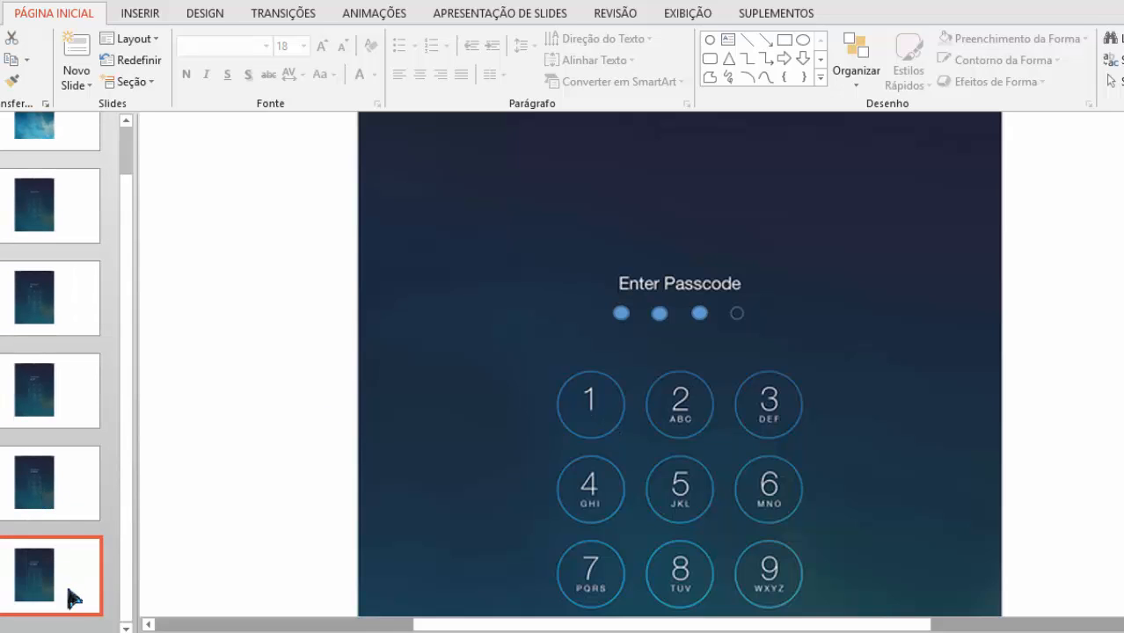
{"action": "left_click", "coordinate": [696, 317]}
{"action": "key", "text": "ctrl+d"}
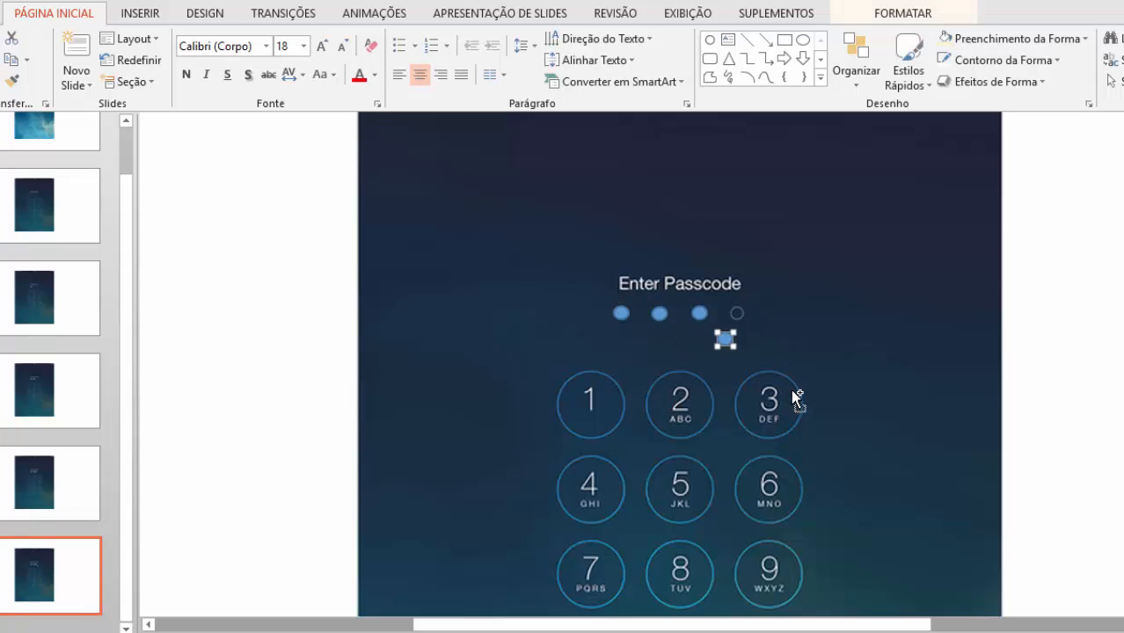
{"action": "key", "text": "Up"}
{"action": "key", "text": "Up"}
{"action": "key", "text": "Up"}
{"action": "key", "text": "Up"}
{"action": "key", "text": "Right"}
{"action": "key", "text": "Right"}
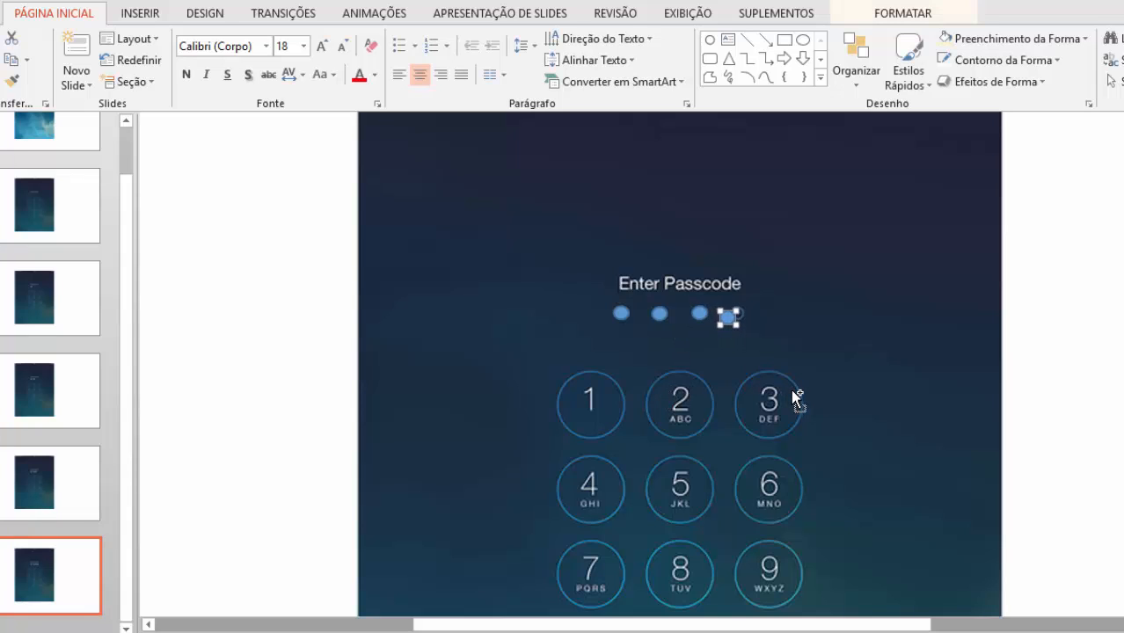
{"action": "key", "text": "Right"}
{"action": "key", "text": "Right"}
{"action": "key", "text": "Up"}
{"action": "key", "text": "Up"}
{"action": "key", "text": "Up"}
{"action": "key", "text": "Right"}
{"action": "key", "text": "Up"}
{"action": "key", "text": "Right"}
{"action": "key", "text": "Up"}
{"action": "key", "text": "Right"}
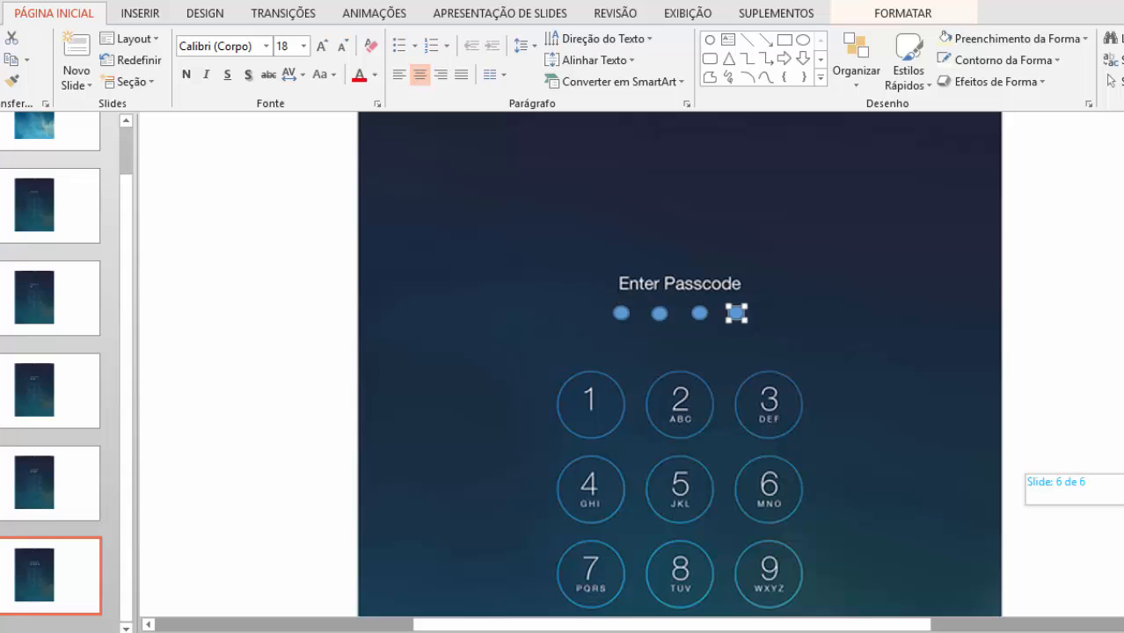
- Look over the passcode keypad on slide 6 and the lock-screen picture on slide 1
{"action": "scroll", "coordinate": [679, 364], "scroll_direction": "down", "scroll_amount": 3}
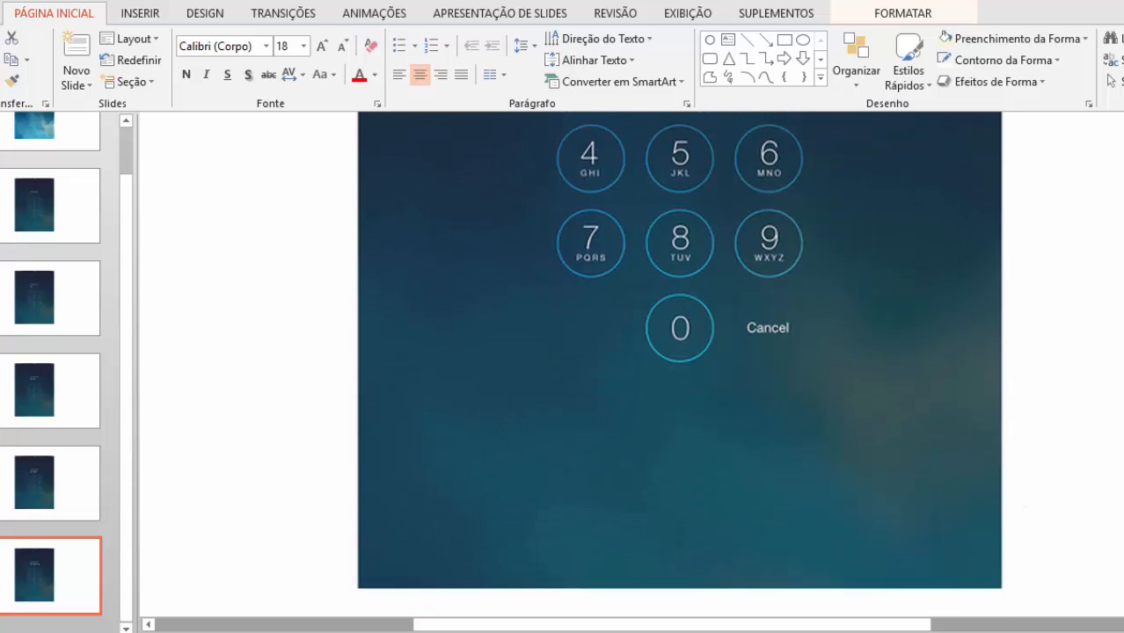
{"action": "left_click_drag", "start_coordinate": [1123, 490], "coordinate": [1123, 278]}
{"action": "left_click", "coordinate": [24, 589]}
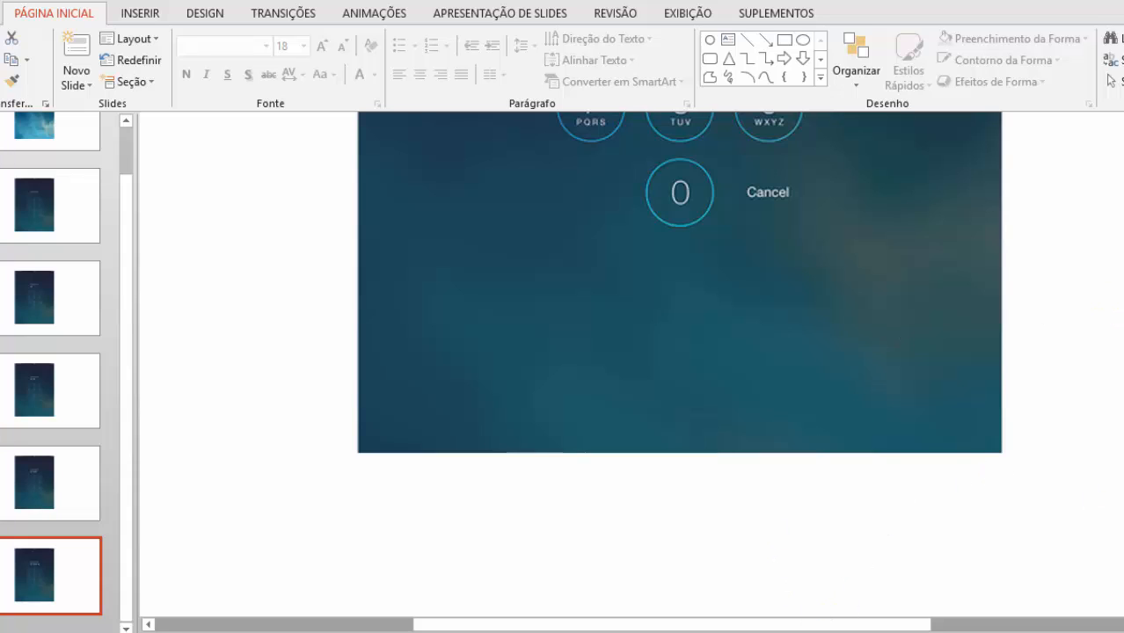
{"action": "left_click_drag", "start_coordinate": [1123, 493], "coordinate": [1123, 387]}
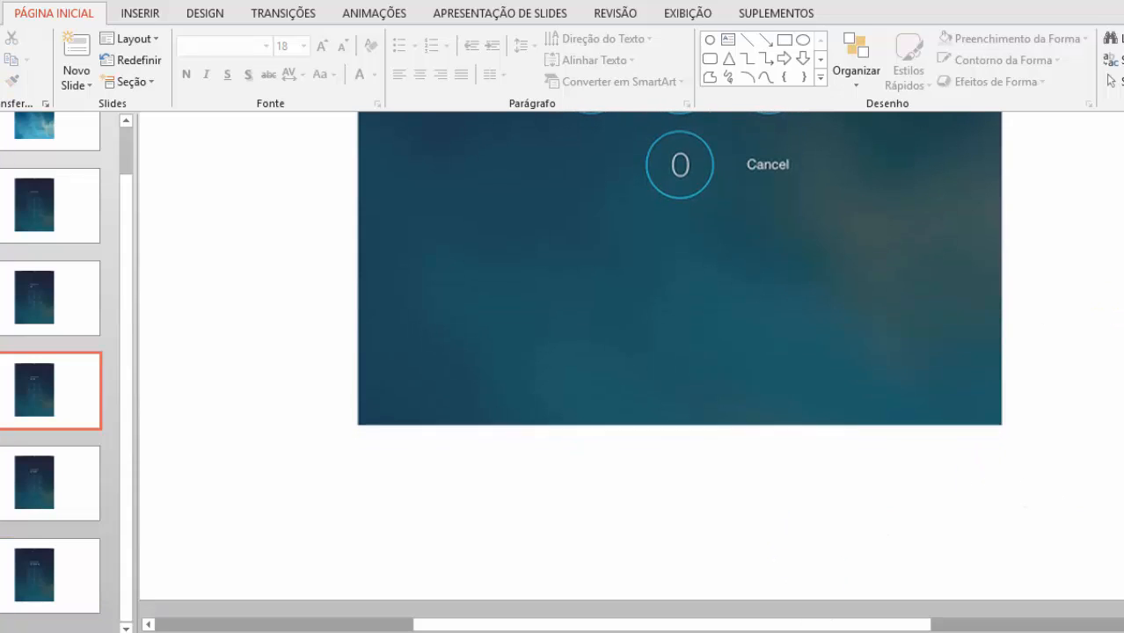
{"action": "left_click", "coordinate": [77, 578]}
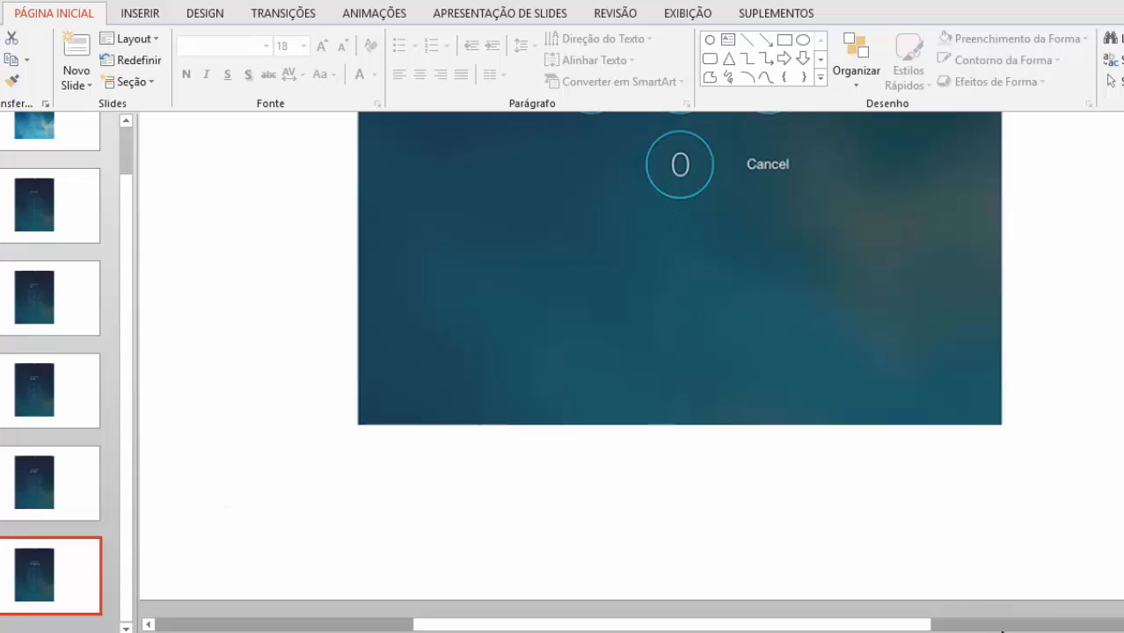
{"action": "left_click_drag", "start_coordinate": [1123, 632], "coordinate": [1117, 632]}
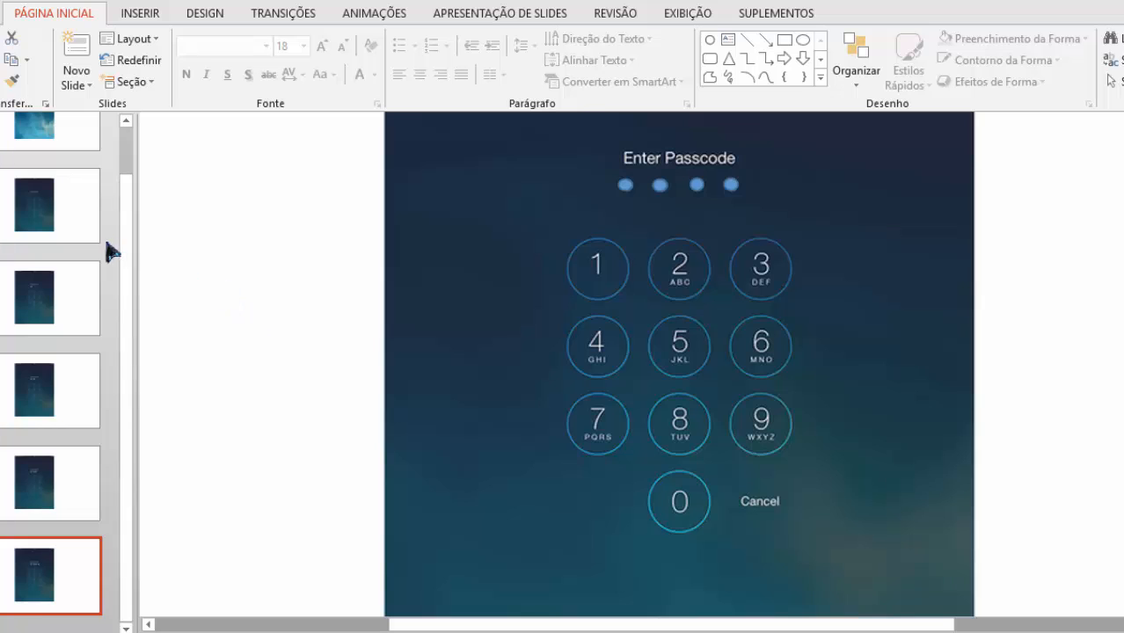
{"action": "scroll", "coordinate": [125, 193], "scroll_direction": "up", "scroll_amount": 2}
{"action": "left_click", "coordinate": [51, 190]}
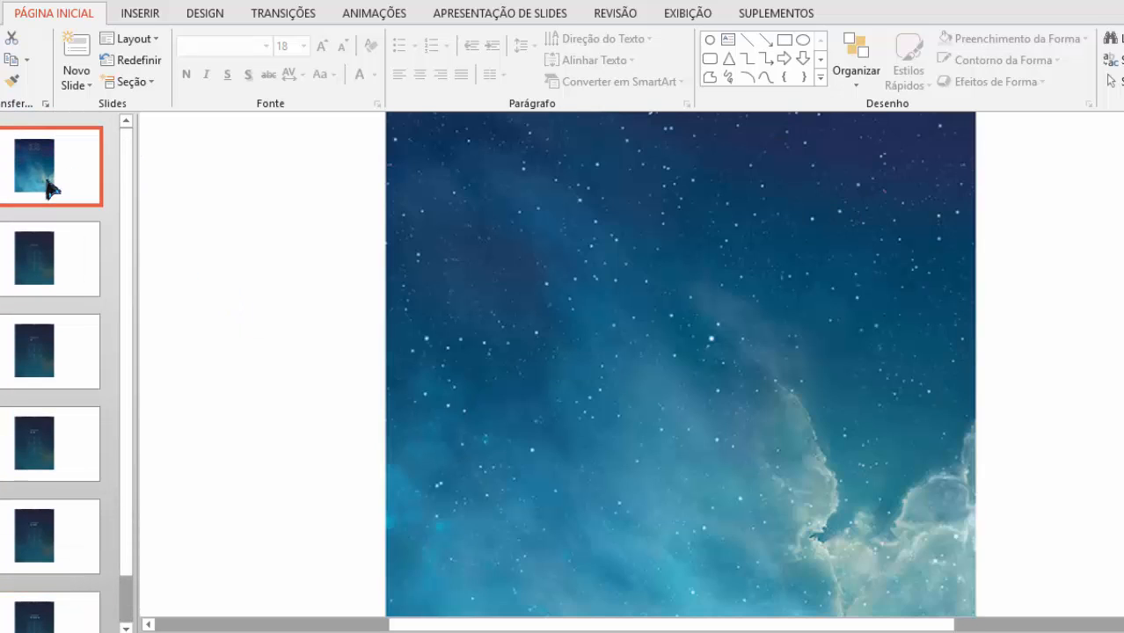
- Duplicate slide 2, the passcode screen with empty dots, and go to the copy
{"action": "left_click", "coordinate": [51, 231]}
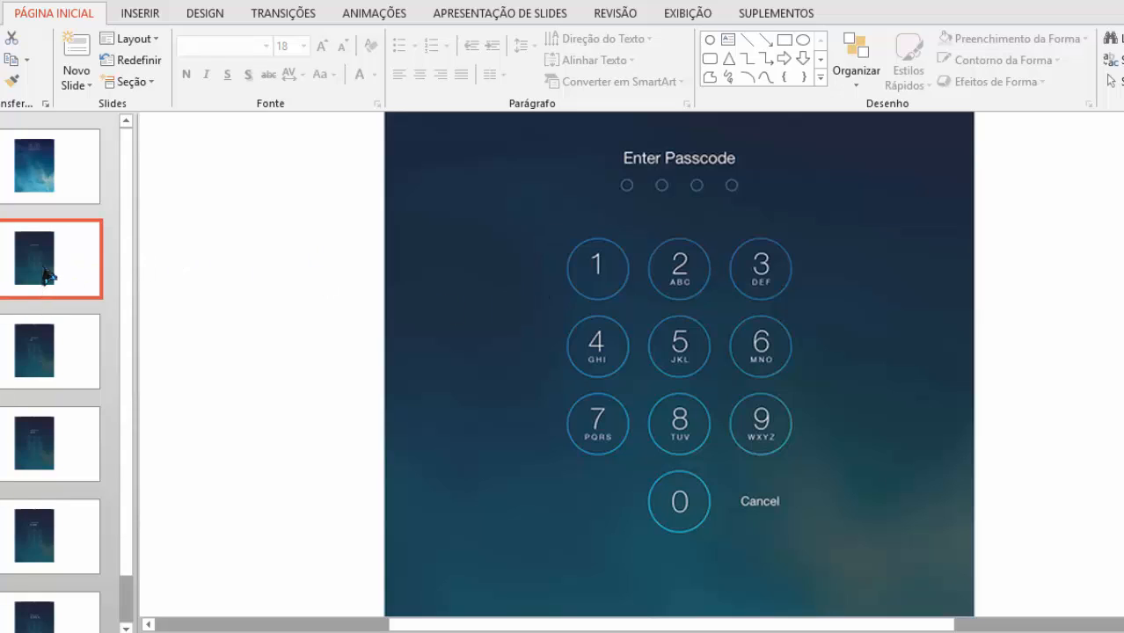
{"action": "key", "text": "ctrl+d"}
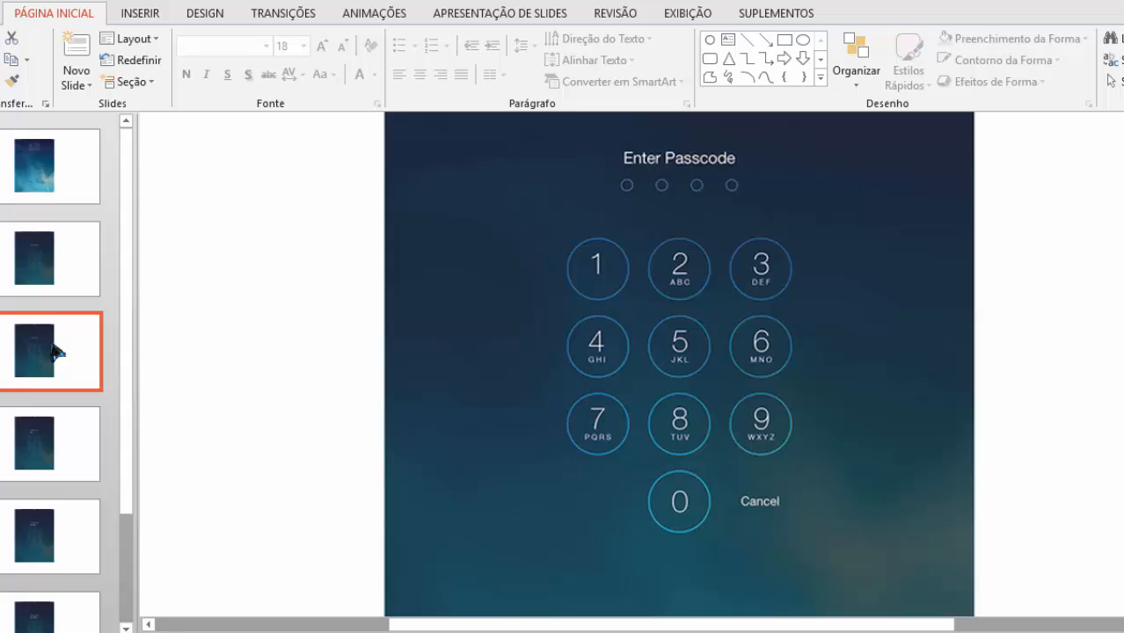
{"action": "left_click", "coordinate": [31, 264]}
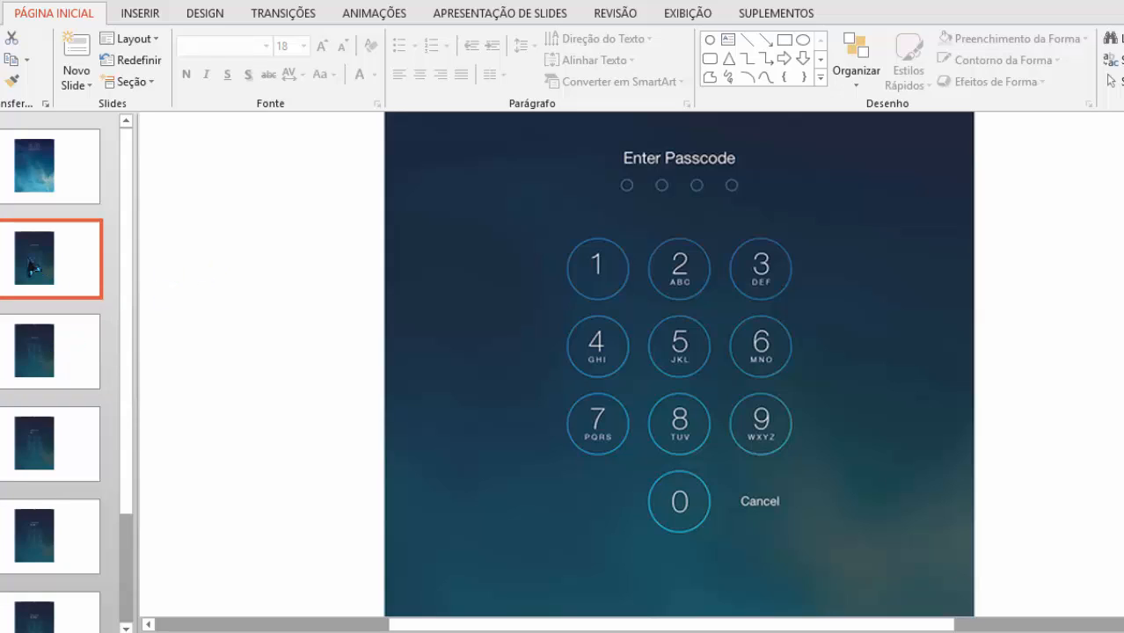
{"action": "left_click", "coordinate": [38, 357]}
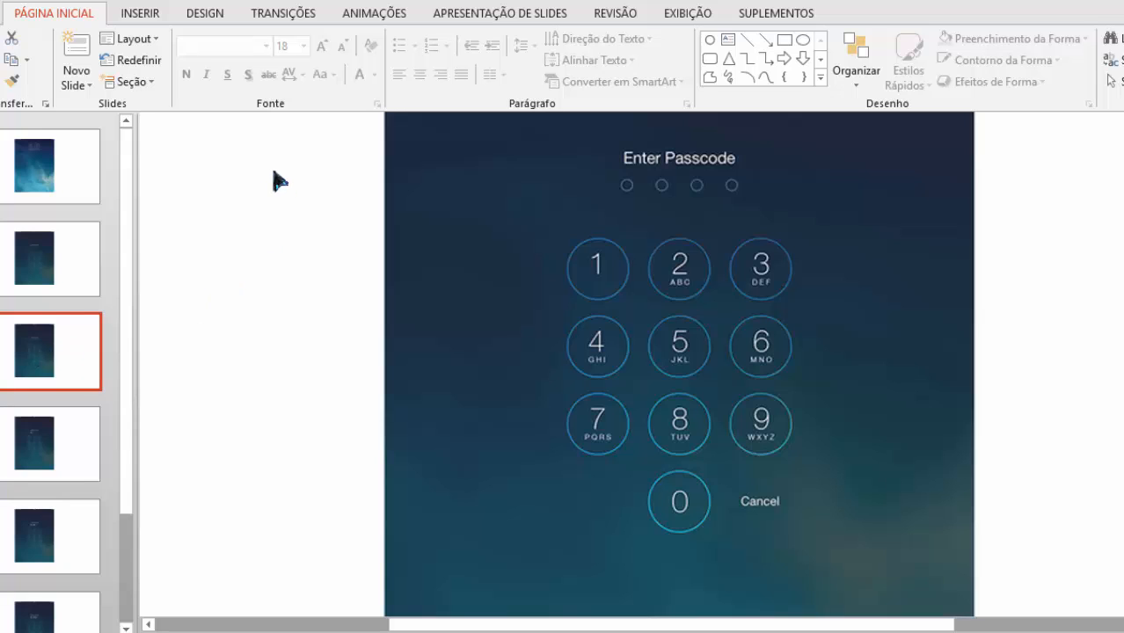
- Draw a circle slightly larger than a keypad key, overlapping keys 1 and 2 on slide 3
{"action": "left_click", "coordinate": [132, 14]}
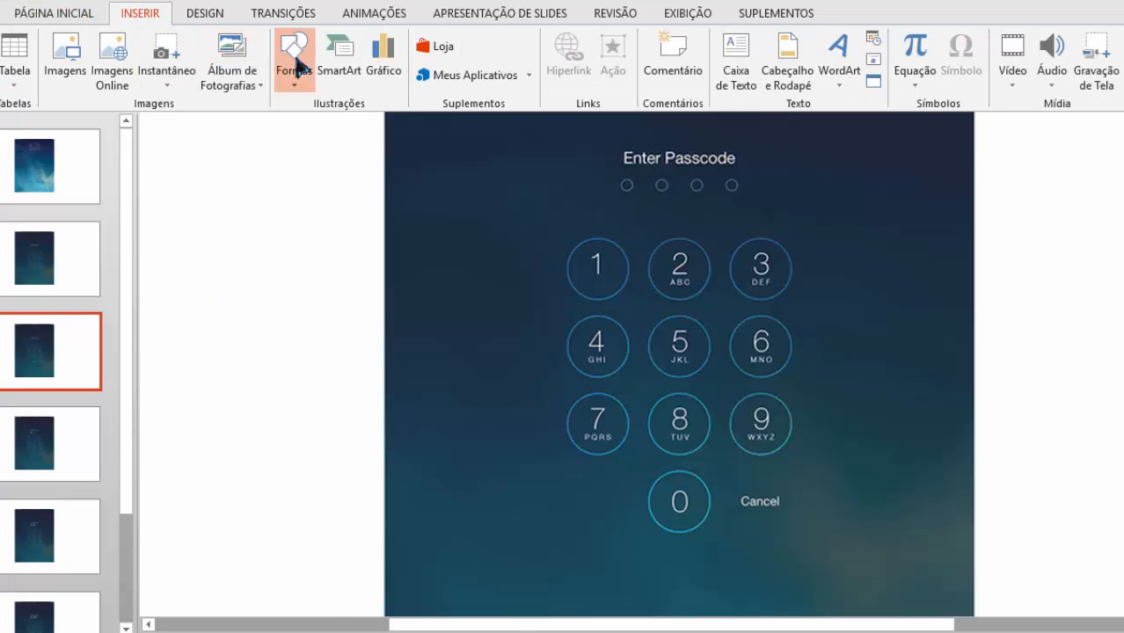
{"action": "left_click", "coordinate": [290, 53]}
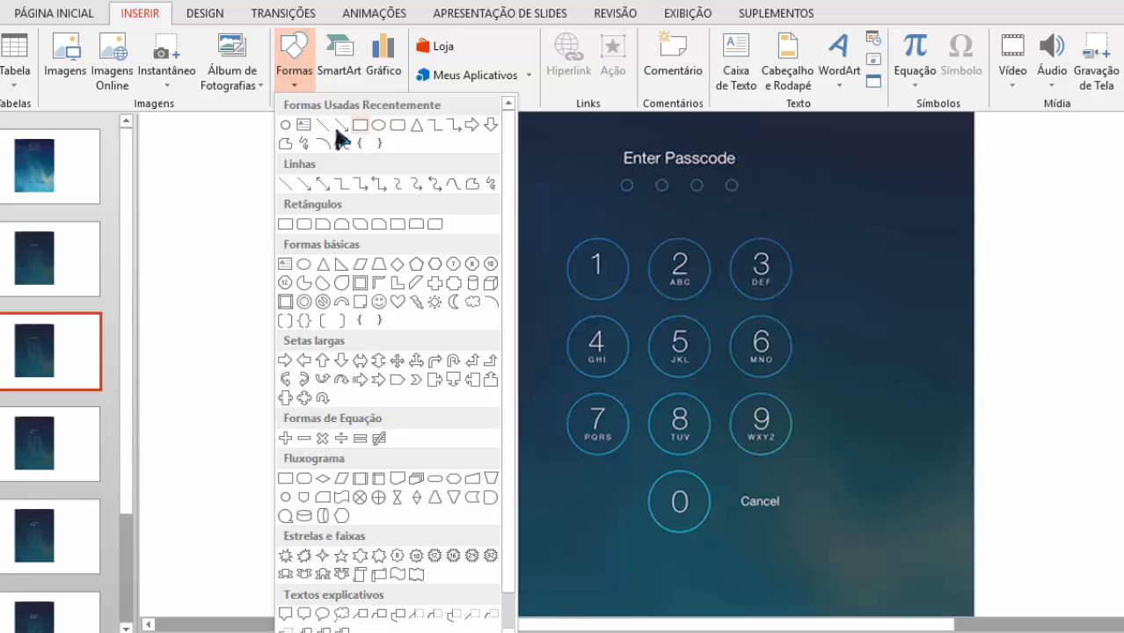
{"action": "left_click", "coordinate": [288, 125]}
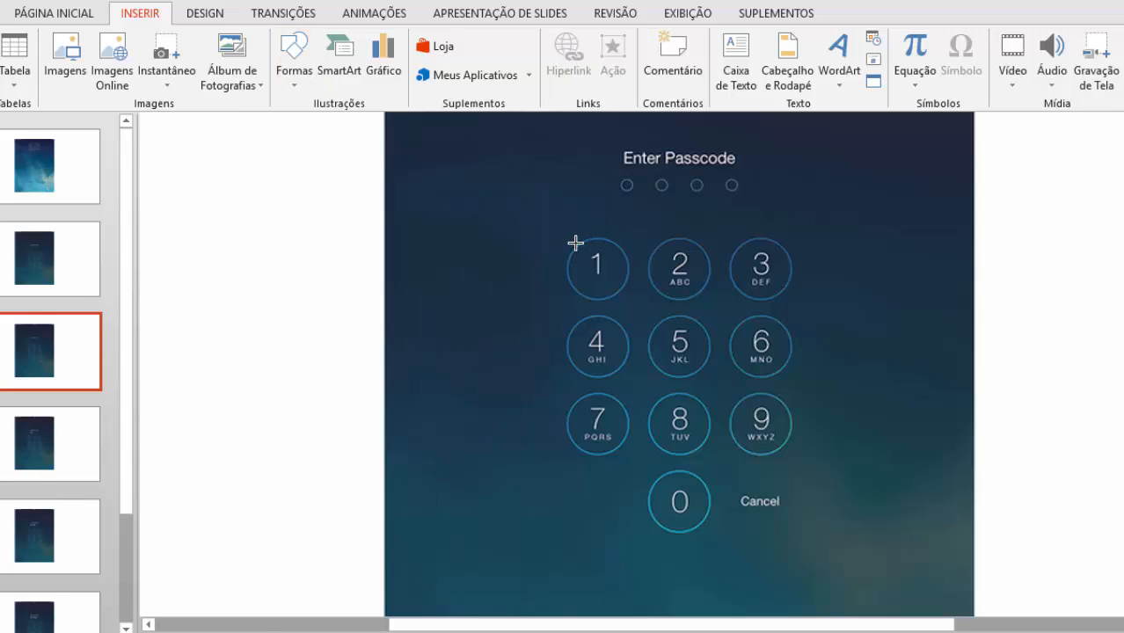
{"action": "left_click_drag", "start_coordinate": [598, 237], "coordinate": [638, 304]}
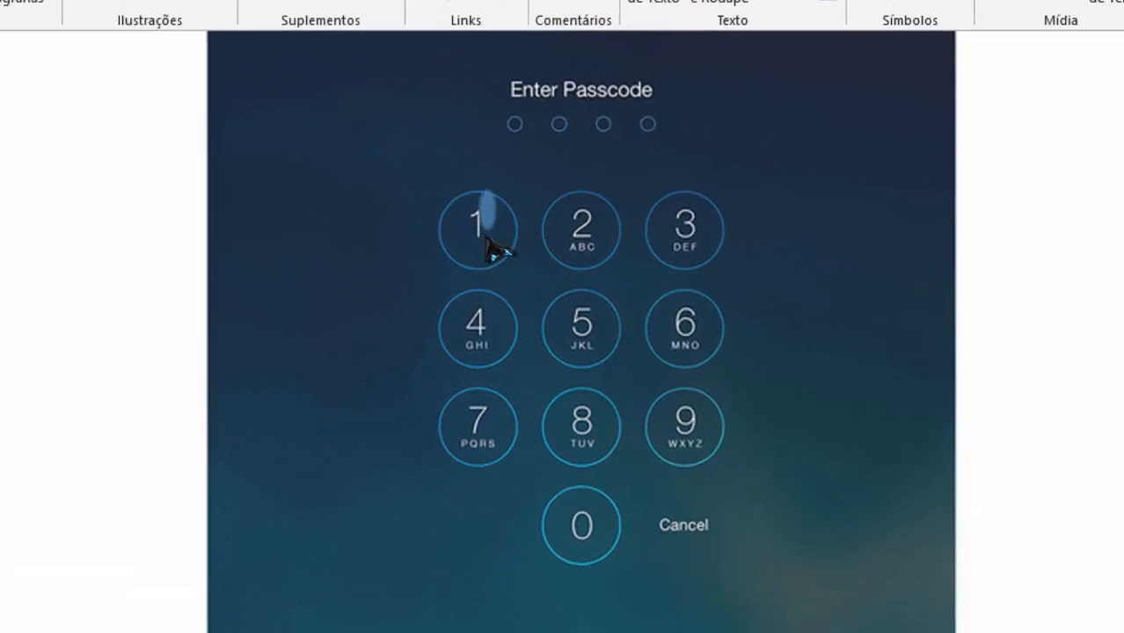
{"action": "left_click_drag", "start_coordinate": [519, 272], "coordinate": [549, 277]}
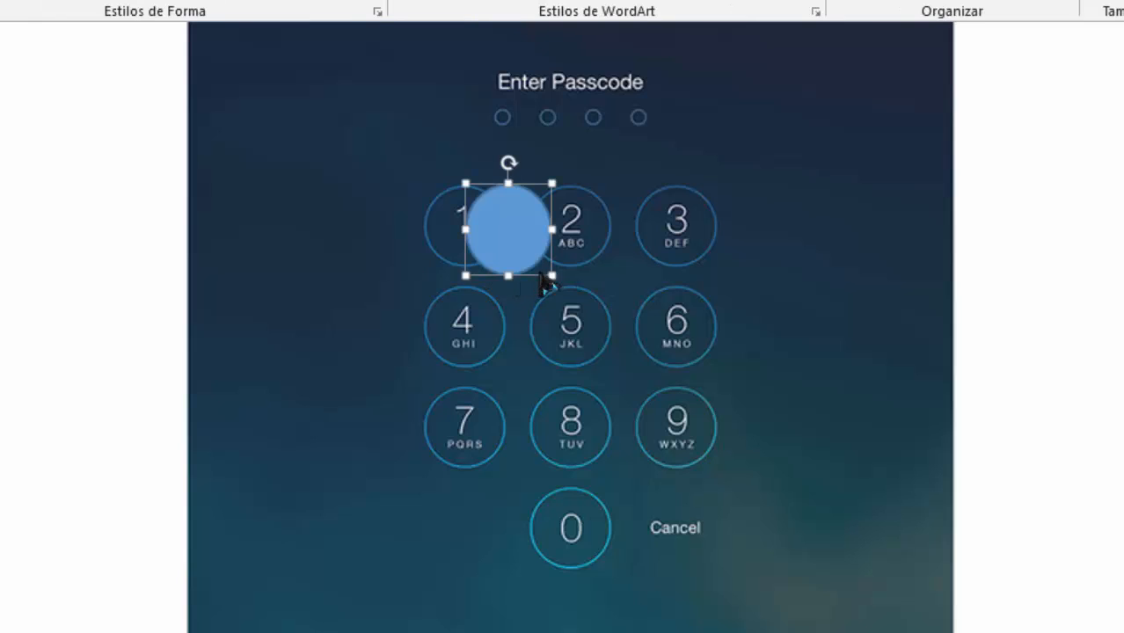
- Move the blue circle over key 1 of the passcode keypad
{"action": "key", "text": "Left"}
{"action": "key", "text": "Left"}
{"action": "key", "text": "Left"}
{"action": "key", "text": "Left"}
{"action": "key", "text": "Left"}
{"action": "key", "text": "Left"}
{"action": "key", "text": "Left"}
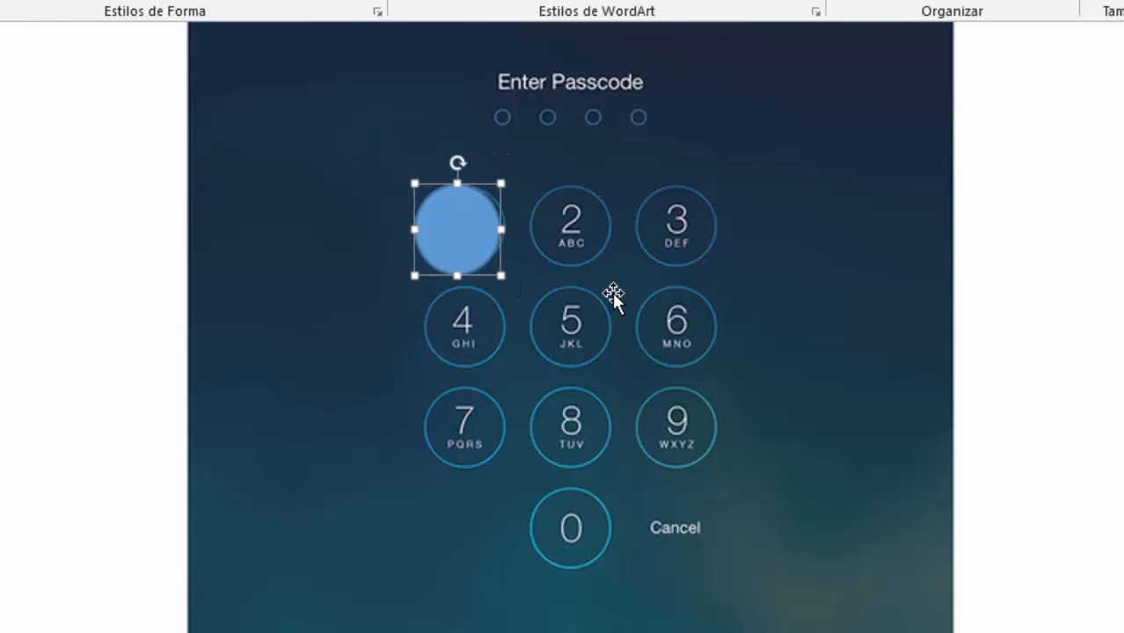
{"action": "type", "text": "11"}
{"action": "key", "text": "BackSpace"}
{"action": "key", "text": "BackSpace"}
{"action": "left_click", "coordinate": [470, 185]}
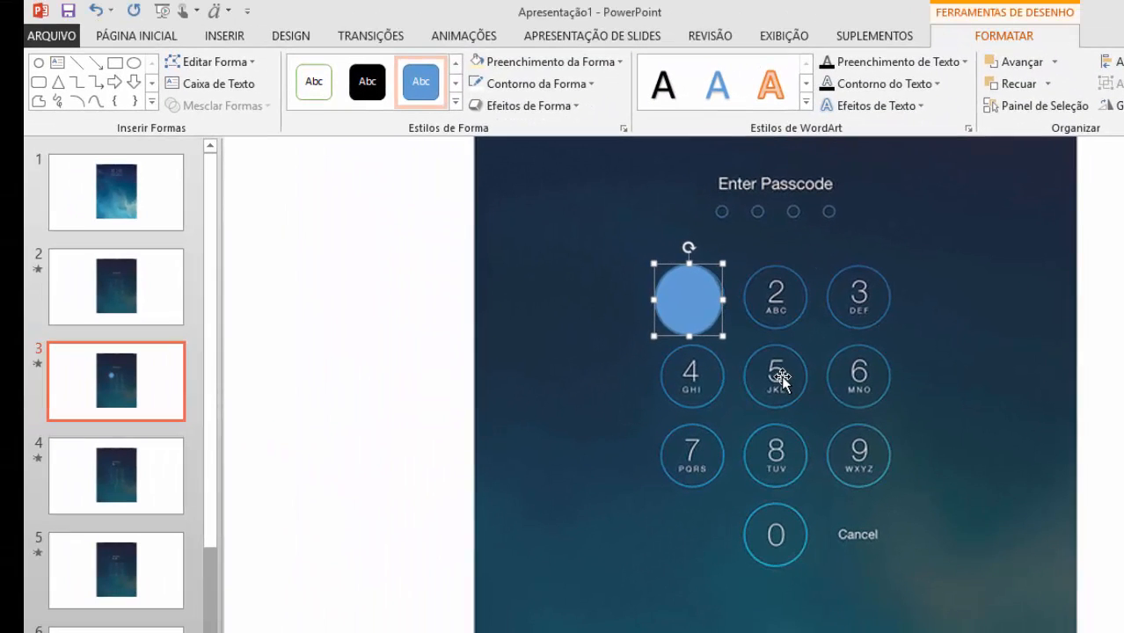
{"action": "key", "text": "Right"}
{"action": "key", "text": "Right"}
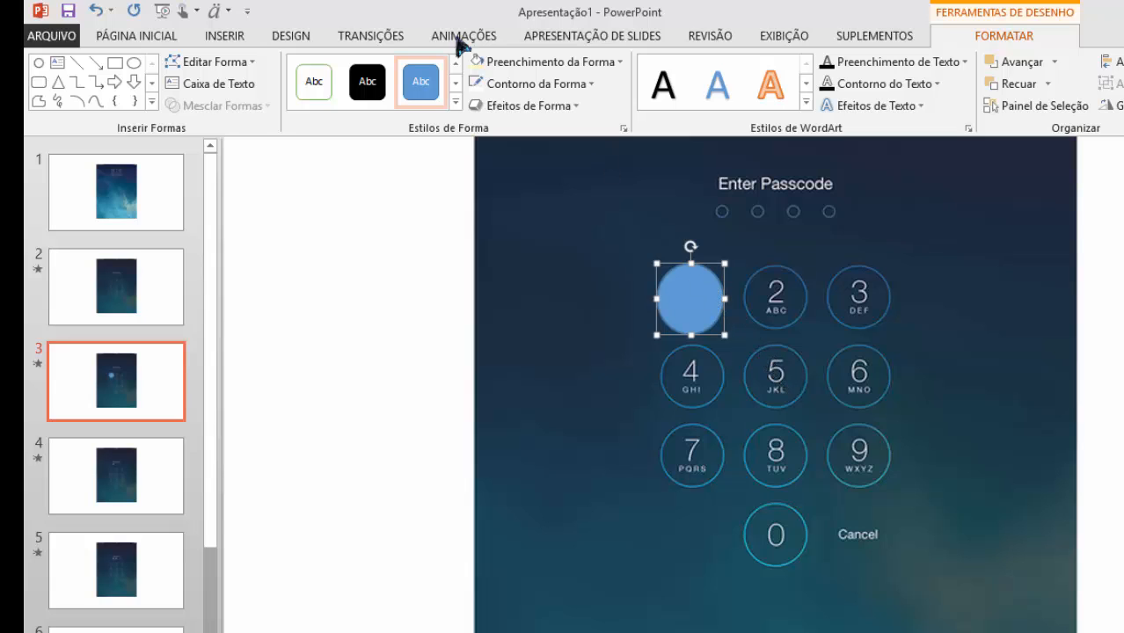
- Remove the circle's fill and nudge it up and right to line up with key 1's outline
{"action": "left_click", "coordinate": [590, 71]}
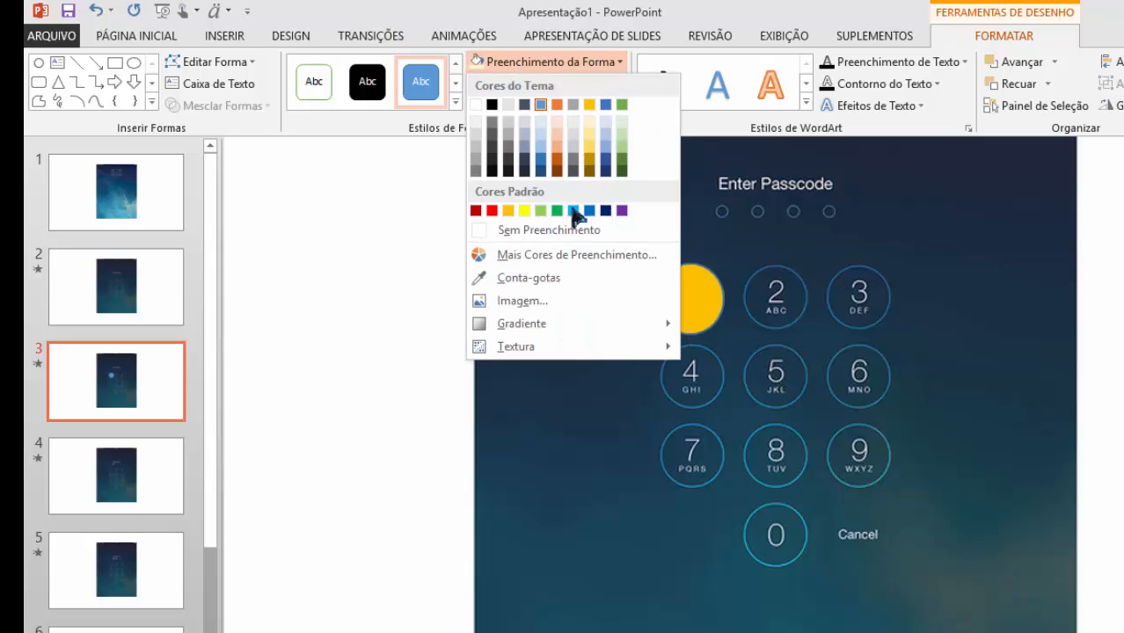
{"action": "left_click", "coordinate": [551, 236]}
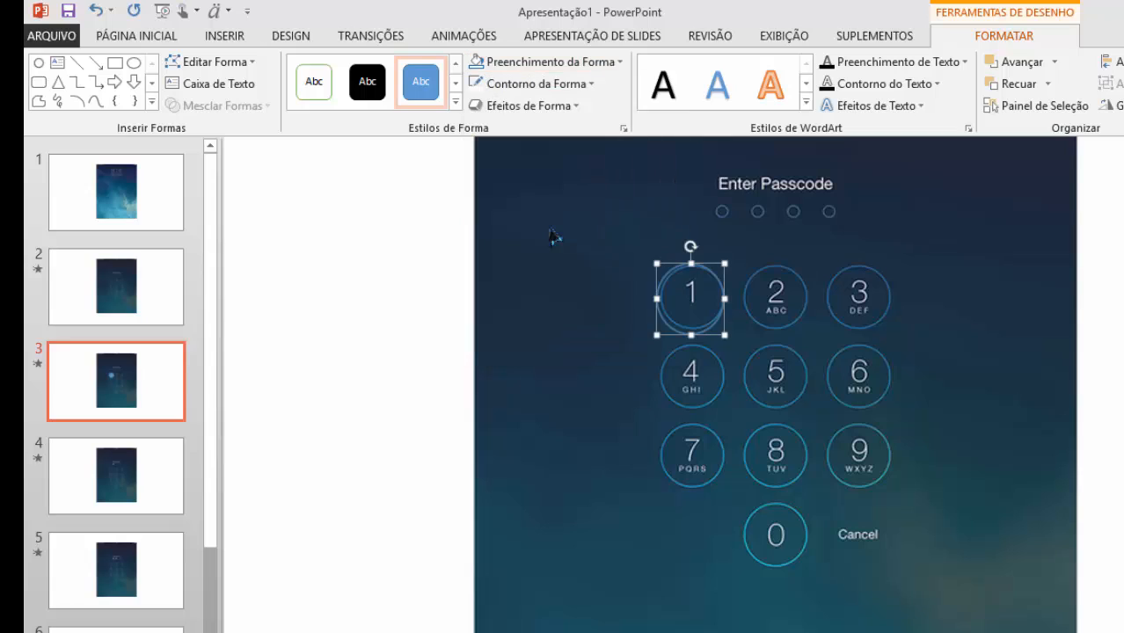
{"action": "key", "text": "ctrl+Up"}
{"action": "key", "text": "ctrl+Up"}
{"action": "key", "text": "ctrl+Up"}
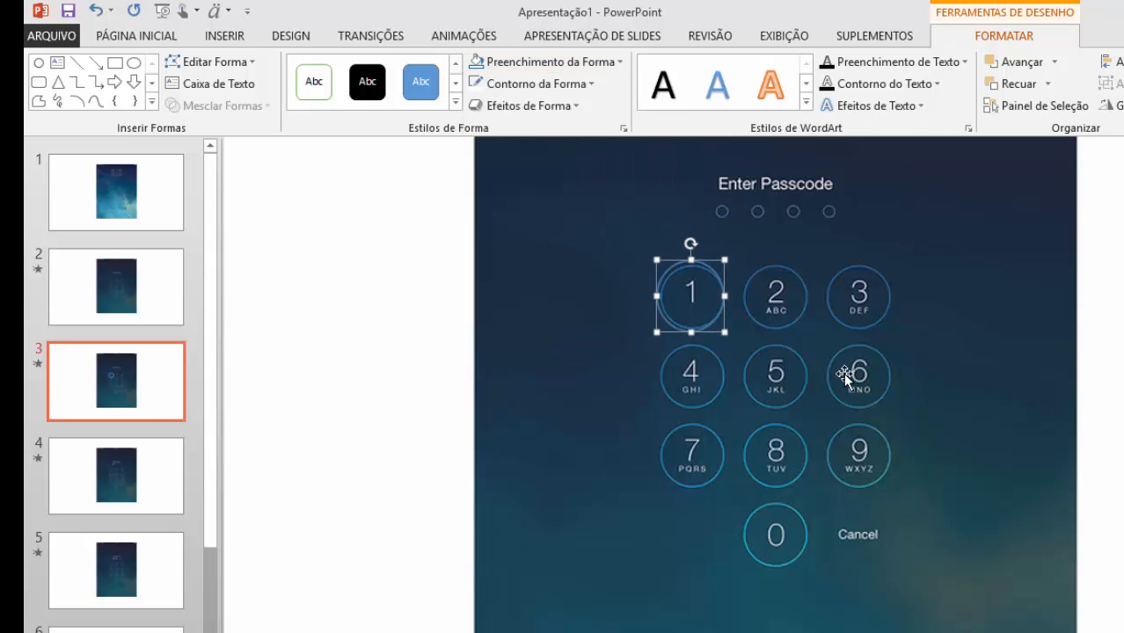
{"action": "key", "text": "ctrl+Right"}
{"action": "key", "text": "ctrl+Right"}
{"action": "key", "text": "ctrl+Right"}
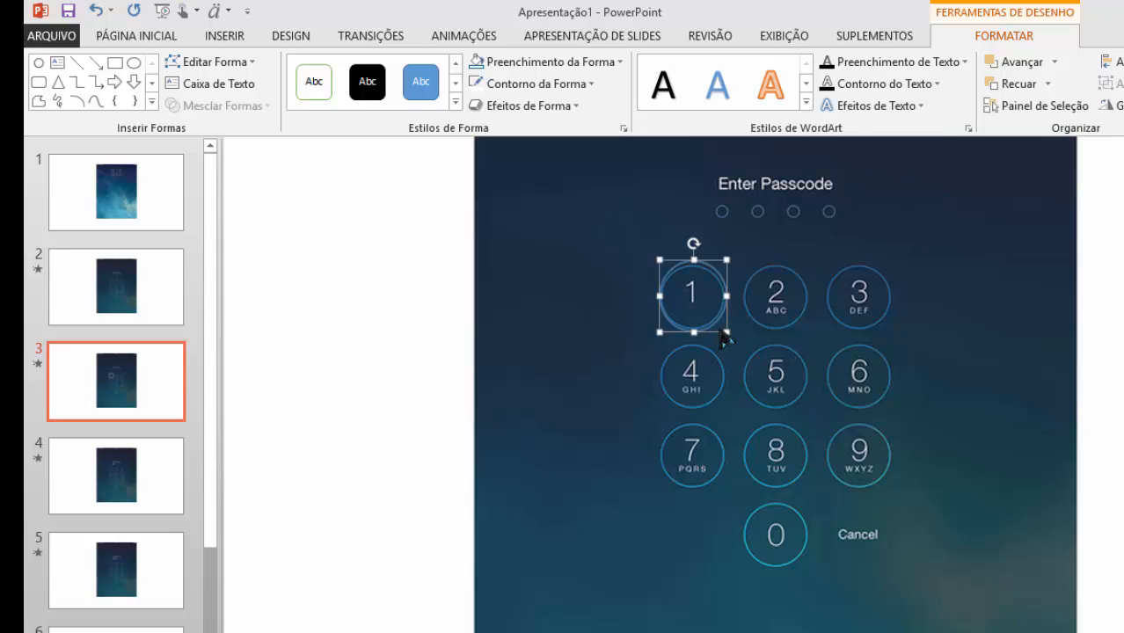
- Resize the unfilled circle to 1.11 cm high and 1.13 cm wide so it fits key 1
{"action": "left_click", "coordinate": [719, 338]}
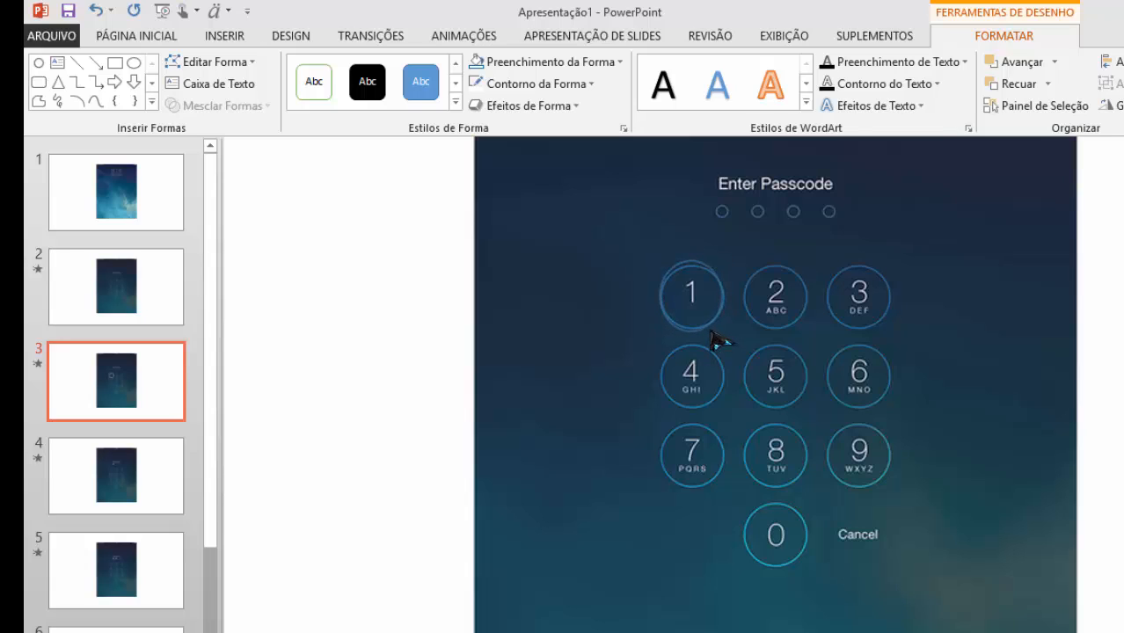
{"action": "left_click", "coordinate": [695, 333]}
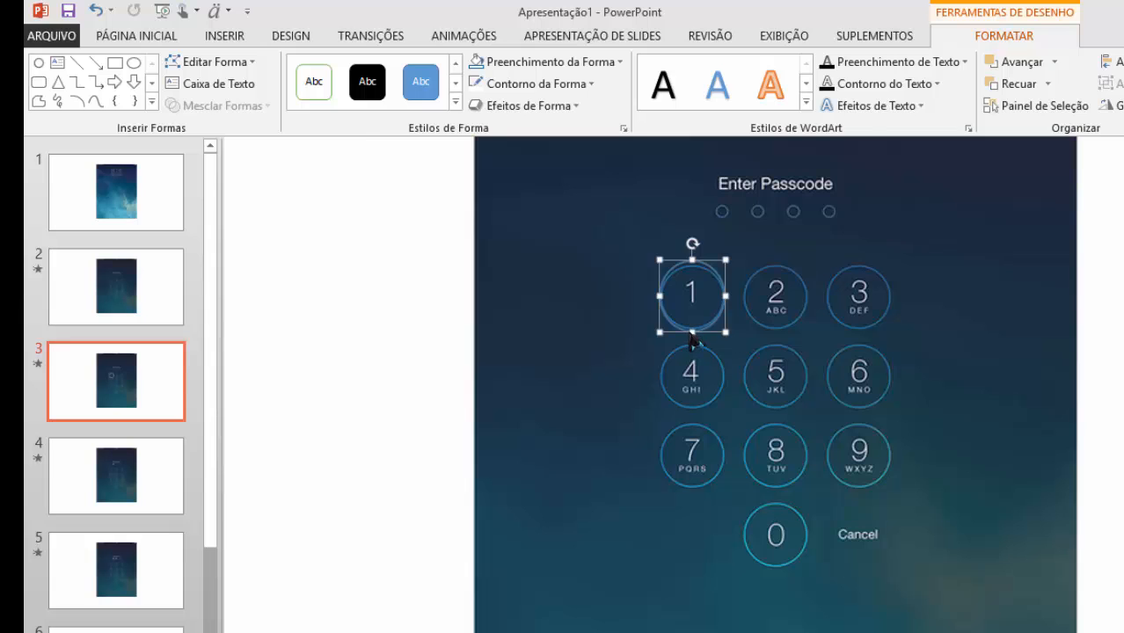
{"action": "left_click", "coordinate": [690, 336]}
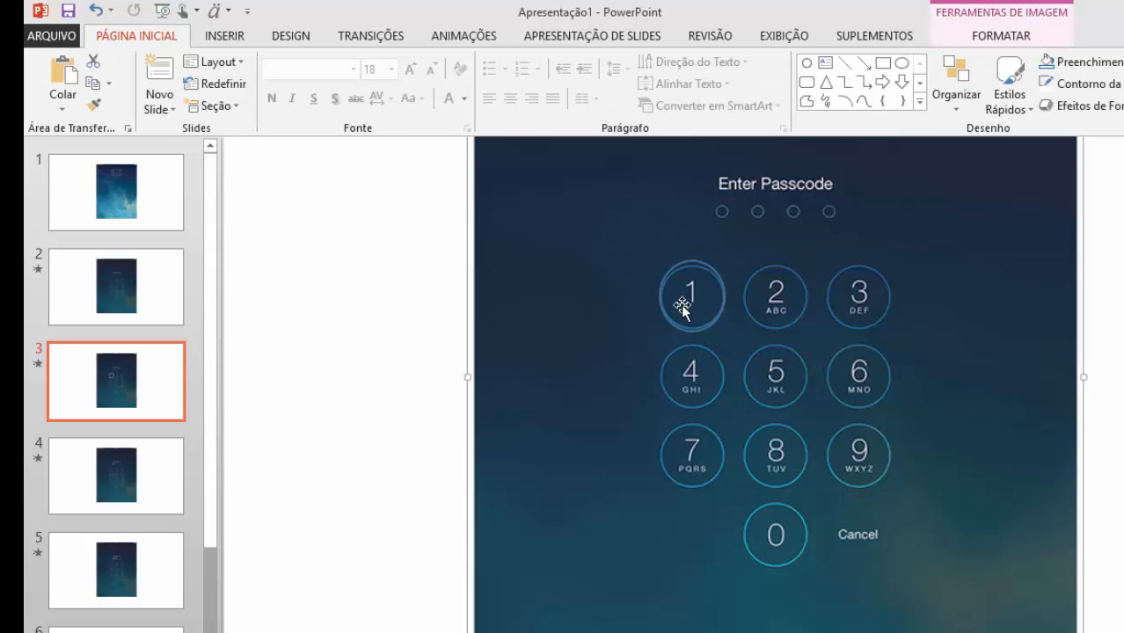
{"action": "left_click", "coordinate": [692, 266]}
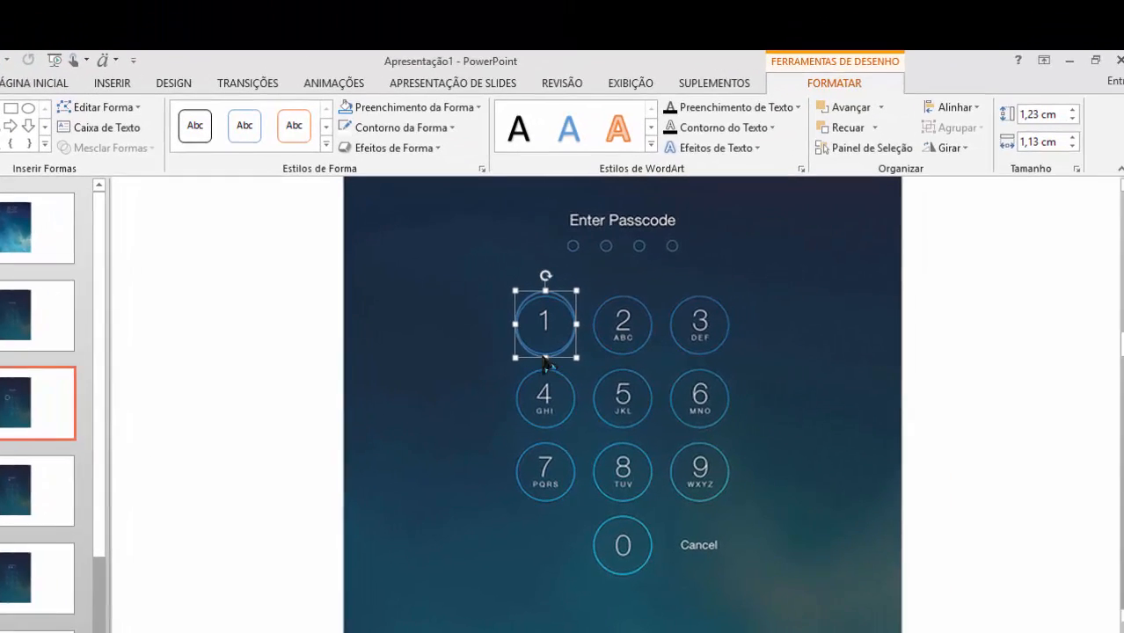
{"action": "left_click_drag", "start_coordinate": [513, 362], "coordinate": [516, 360]}
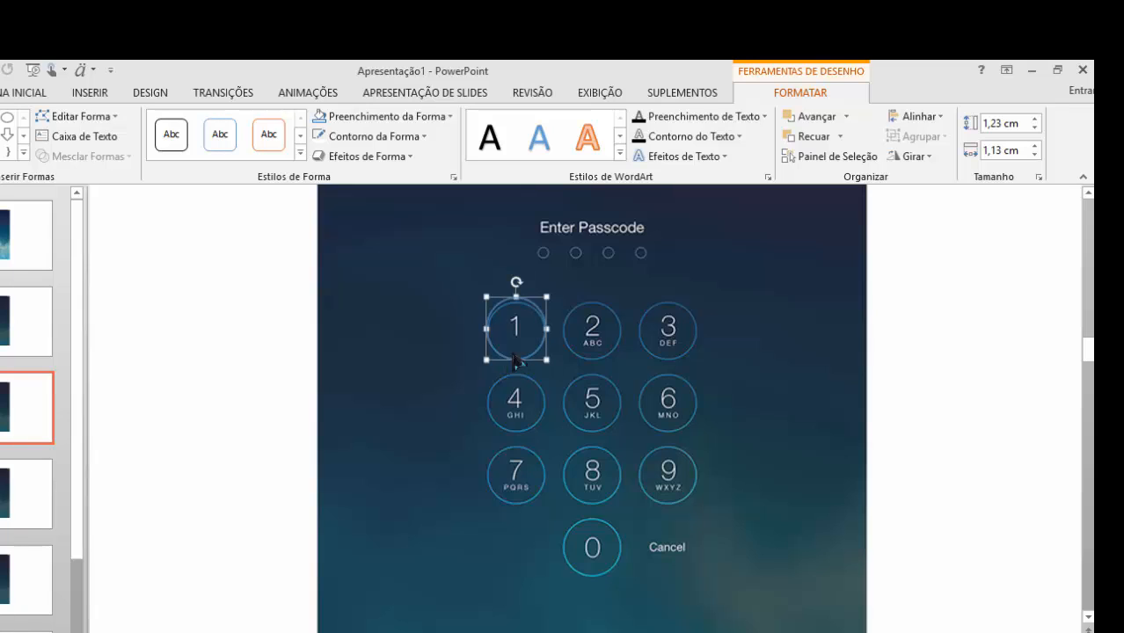
{"action": "left_click_drag", "start_coordinate": [515, 296], "coordinate": [507, 301]}
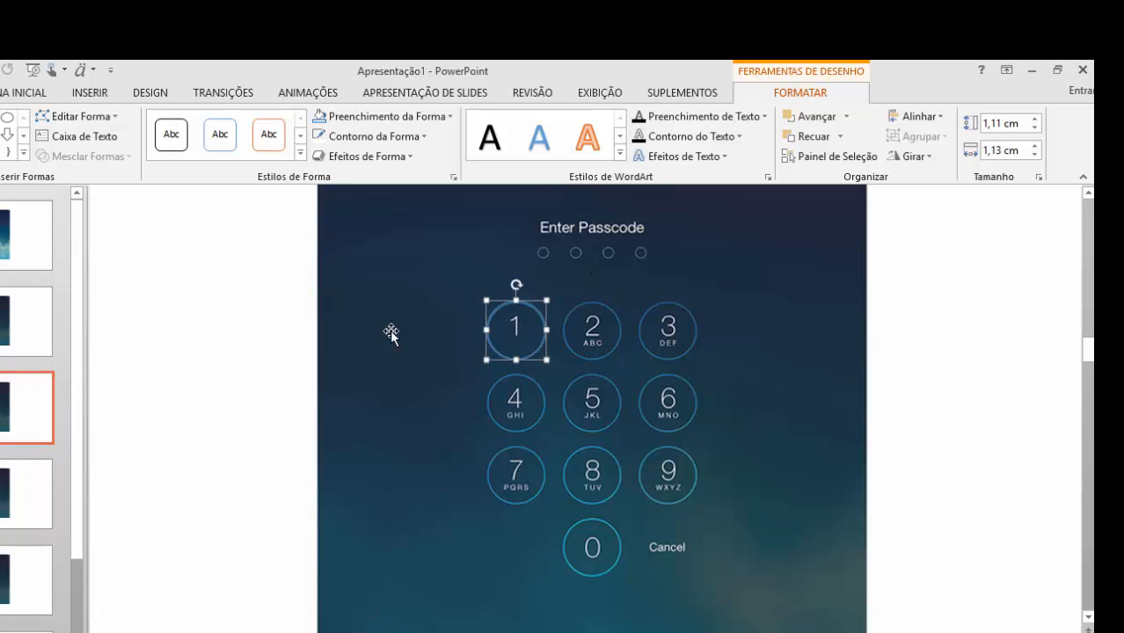
- Hyperlink the unfilled circle over key 1 on slide 3 to slide 4, the screen with one filled dot
{"action": "left_click", "coordinate": [4, 489]}
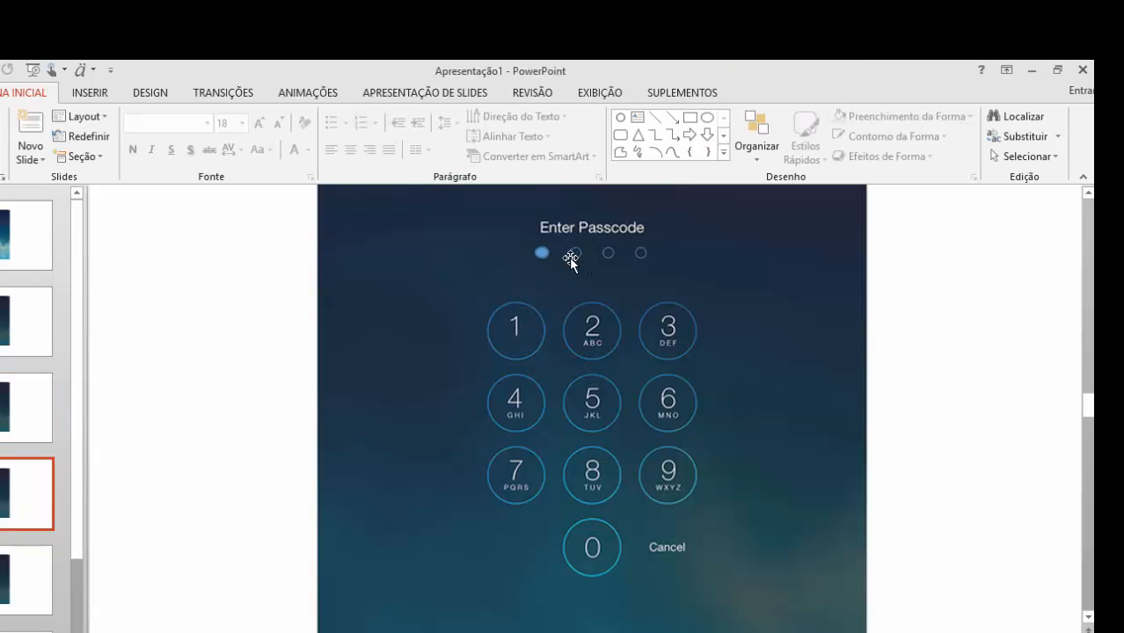
{"action": "key", "text": "Up"}
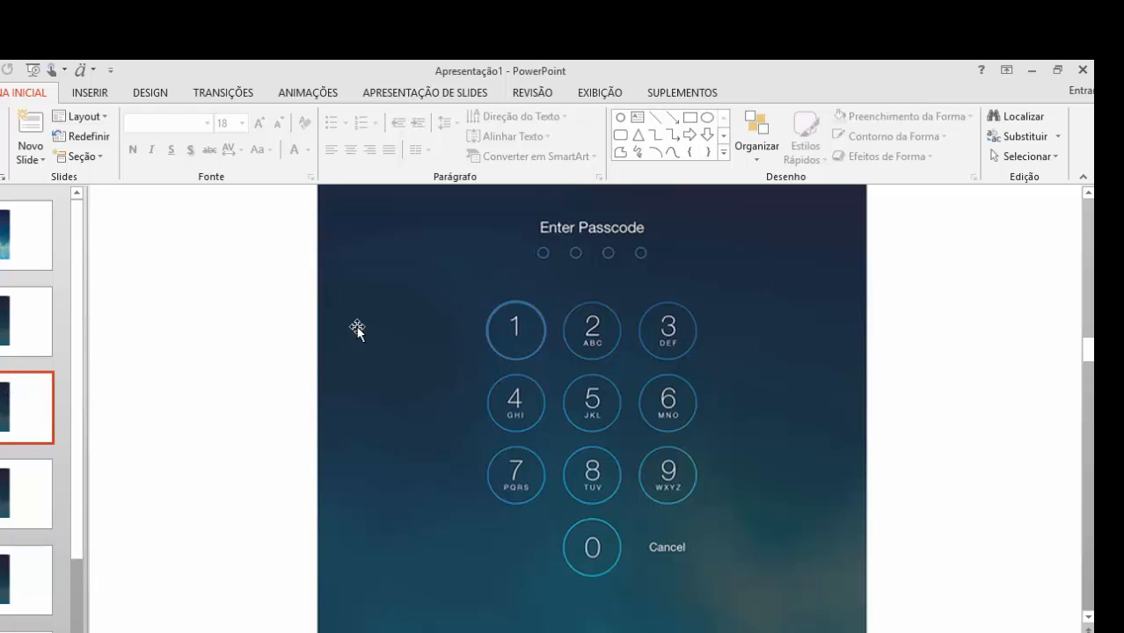
{"action": "left_click", "coordinate": [525, 304]}
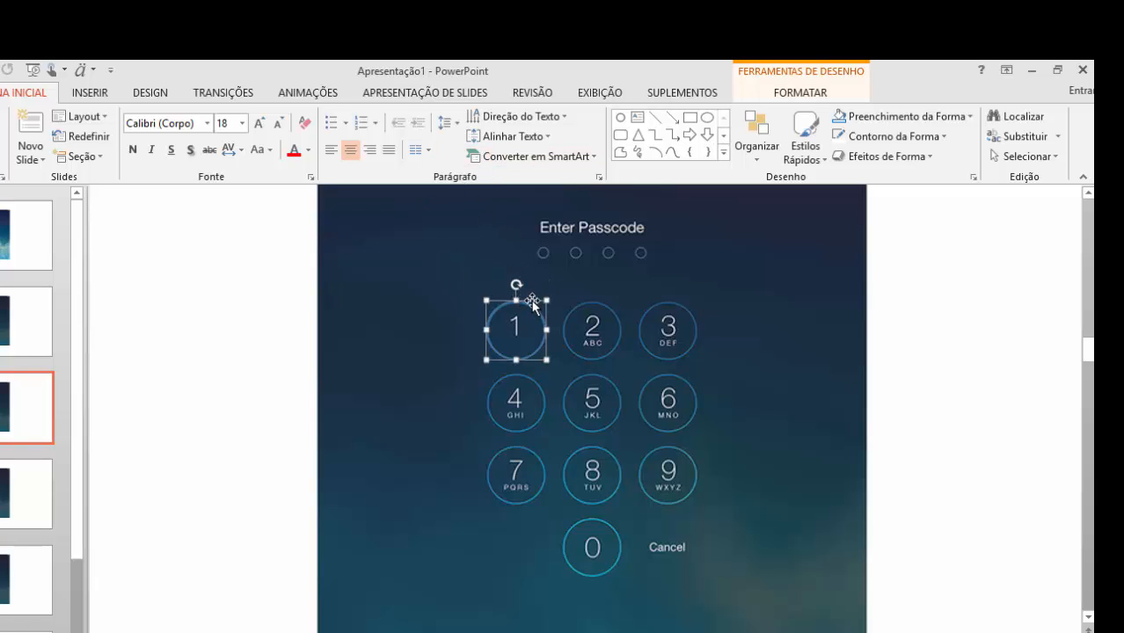
{"action": "left_click", "coordinate": [93, 94]}
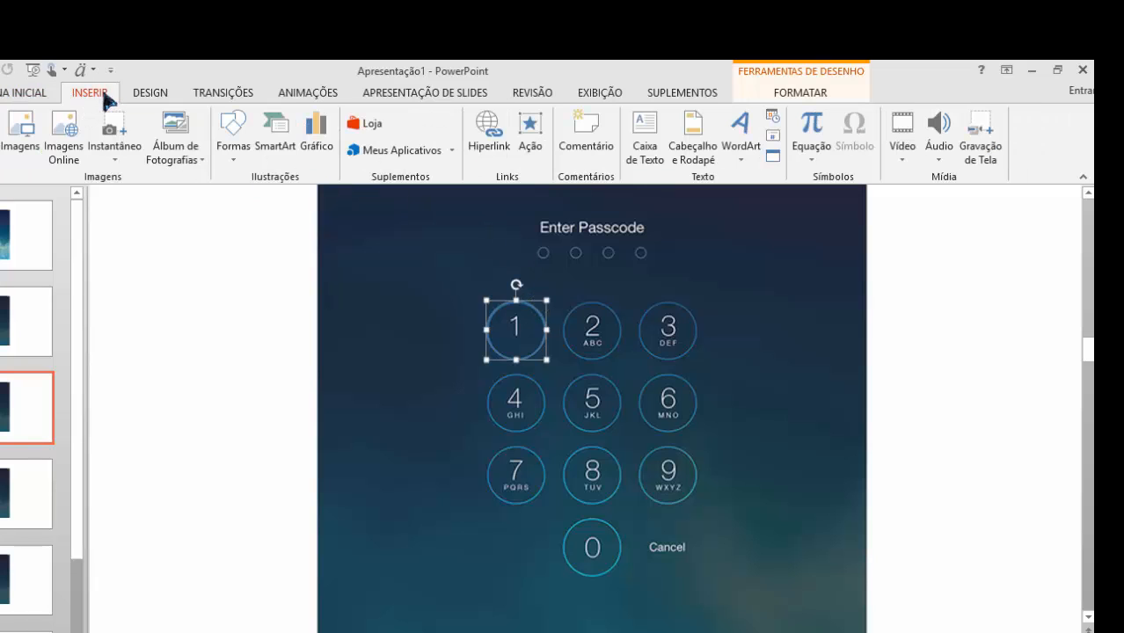
{"action": "left_click", "coordinate": [490, 140]}
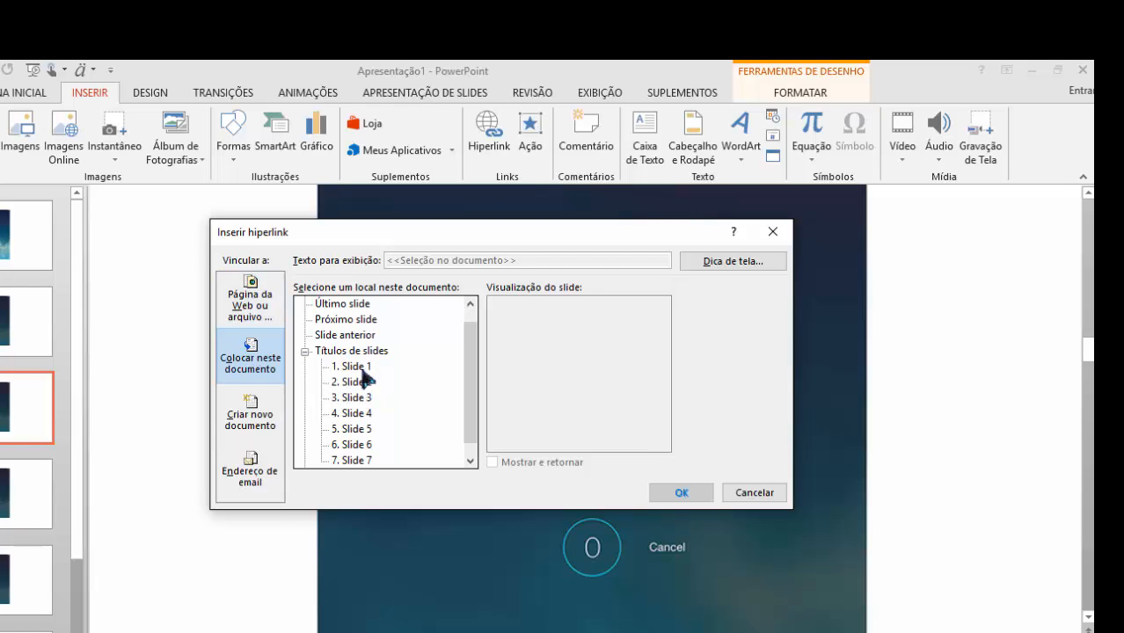
{"action": "left_click", "coordinate": [356, 414]}
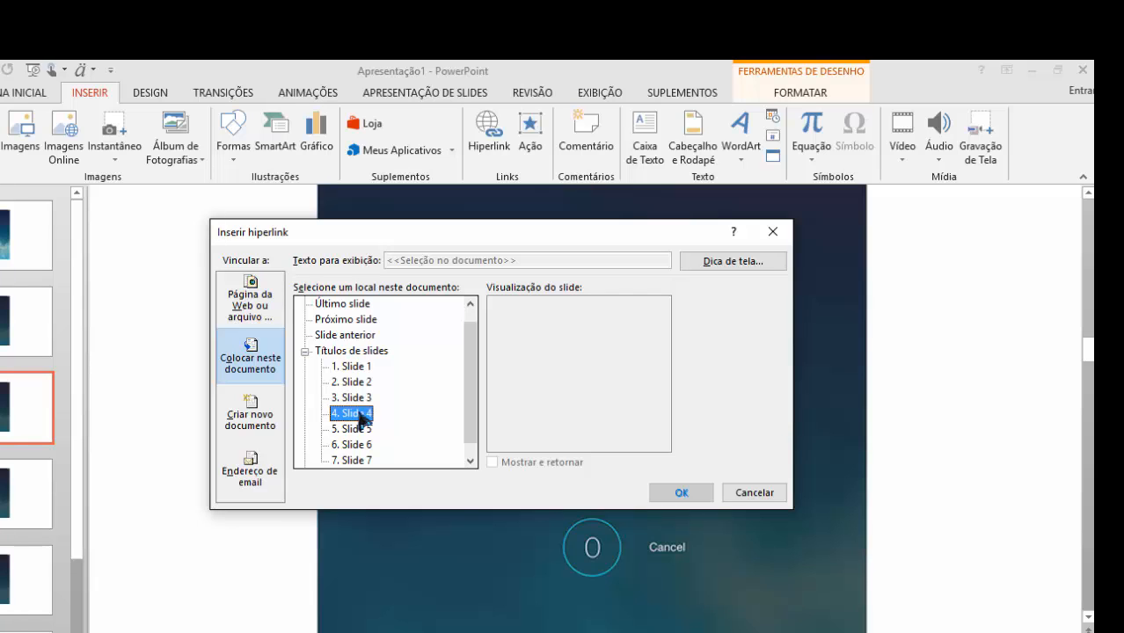
{"action": "left_click", "coordinate": [678, 492]}
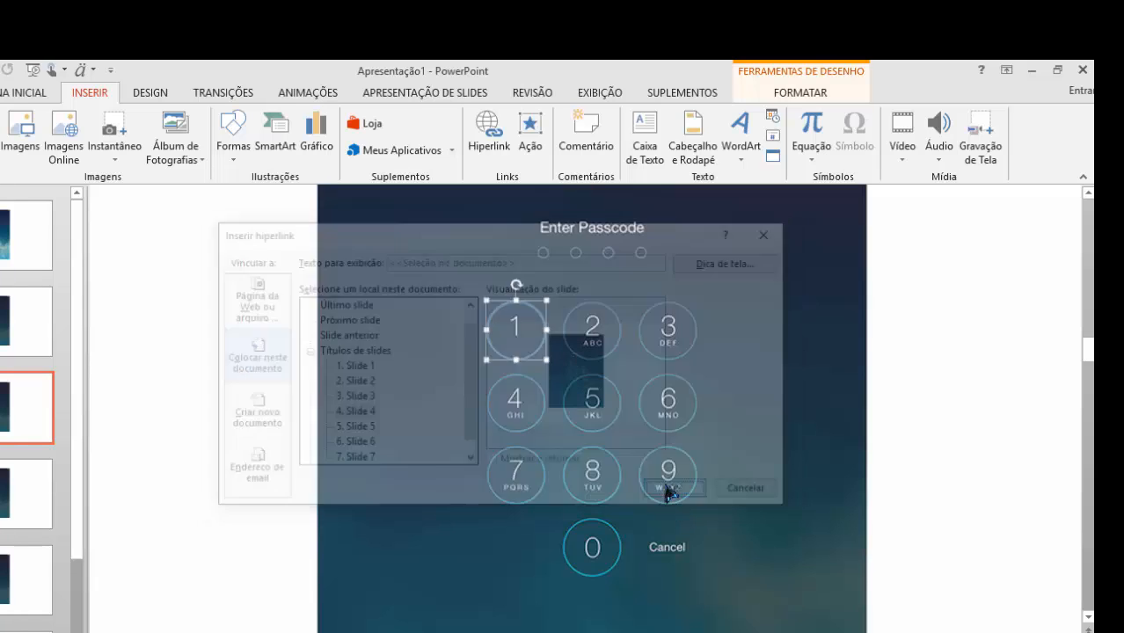
{"action": "left_click", "coordinate": [5, 508]}
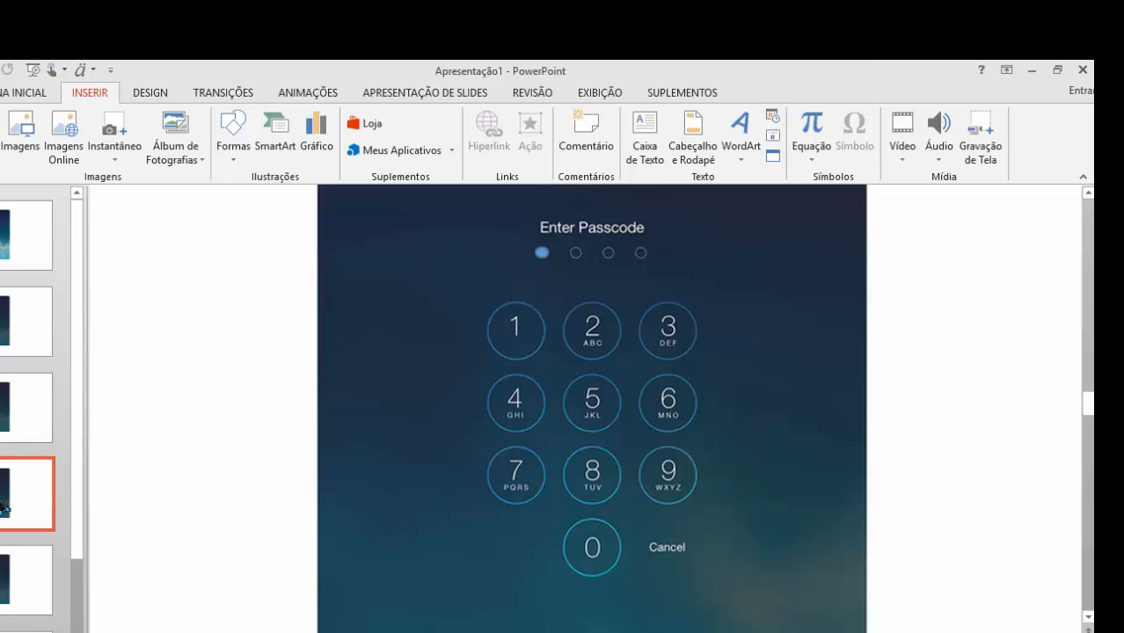
- Duplicate the linked circle on slide 3 and align the copy exactly over key 2
{"action": "left_click", "coordinate": [112, 383]}
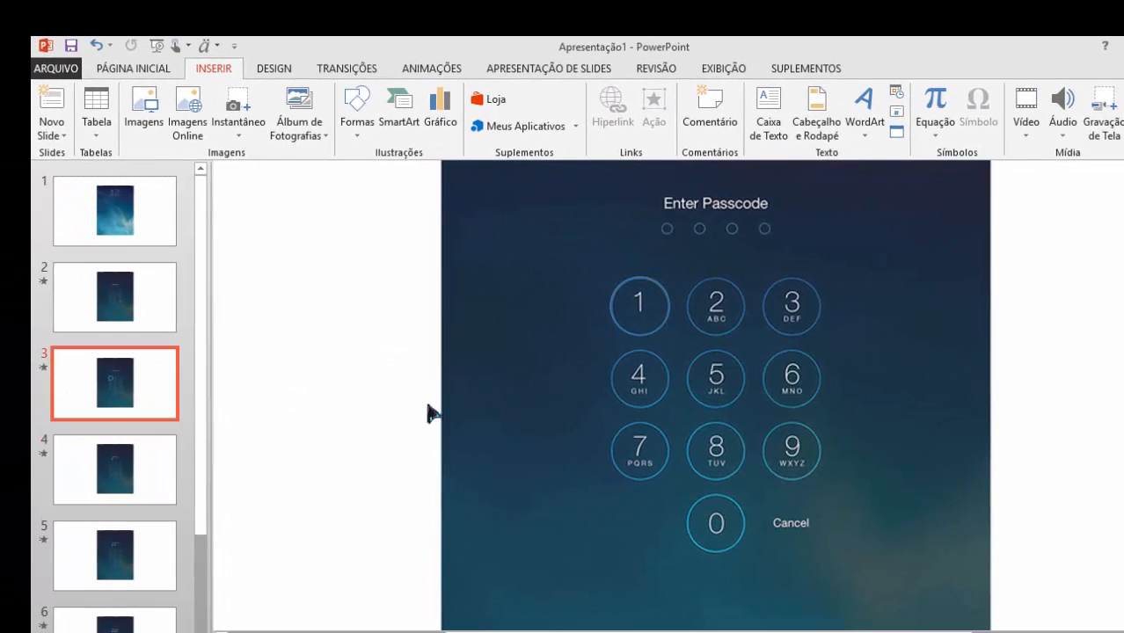
{"action": "left_click", "coordinate": [648, 323]}
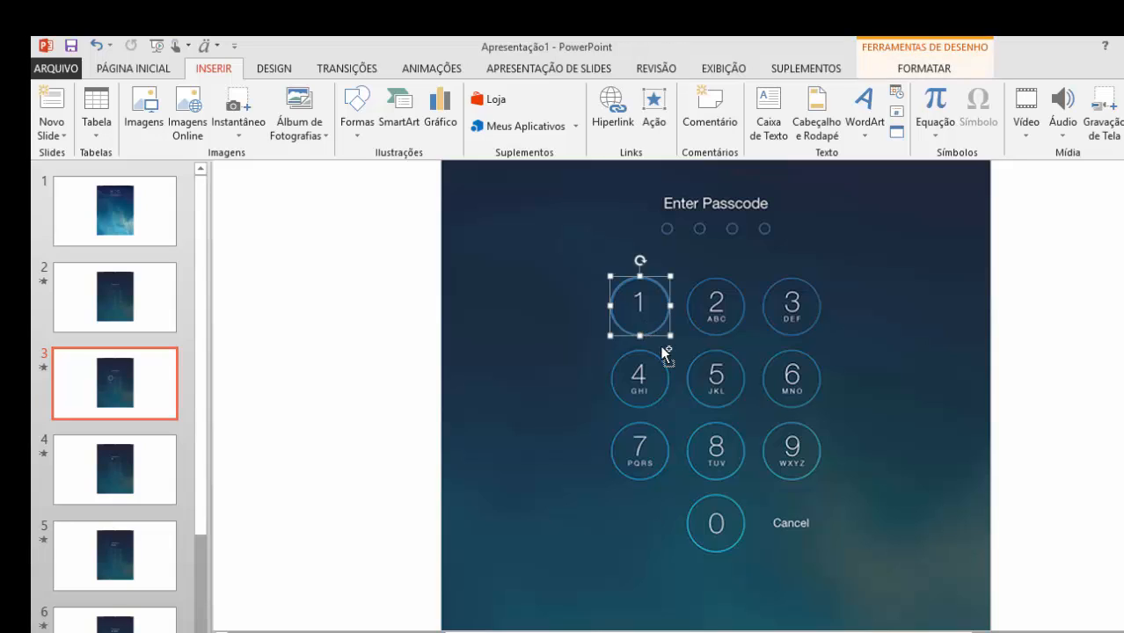
{"action": "key", "text": "ctrl+d"}
{"action": "key", "text": "Up"}
{"action": "key", "text": "Up"}
{"action": "key", "text": "Right"}
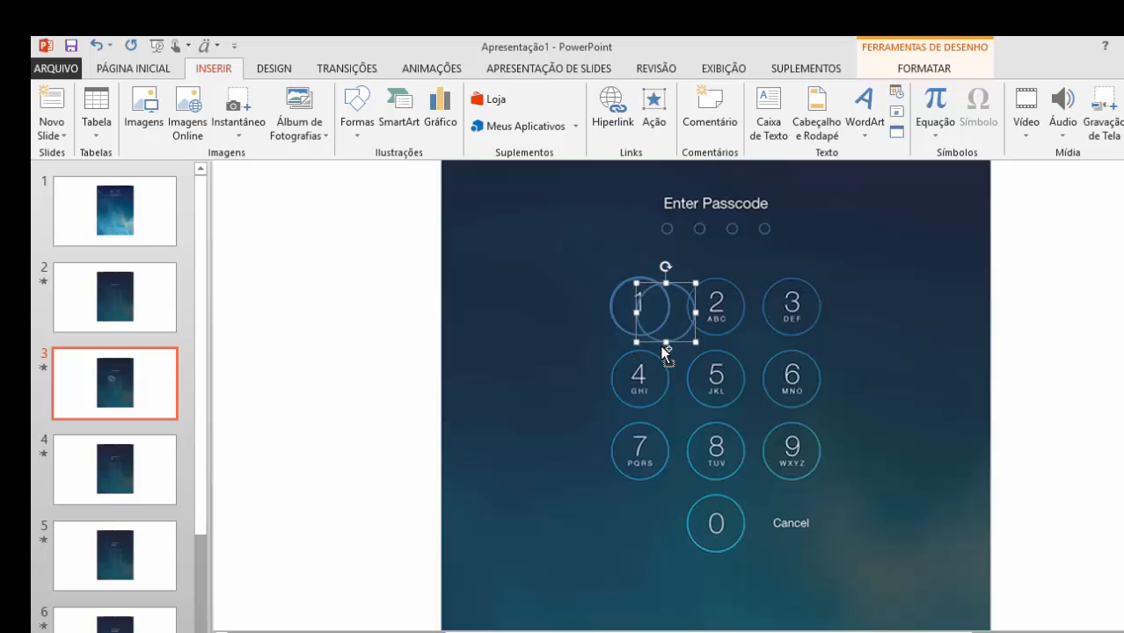
{"action": "key", "text": "Right"}
{"action": "key", "text": "Right"}
{"action": "key", "text": "Right"}
{"action": "key", "text": "Right"}
{"action": "key", "text": "Right"}
{"action": "key", "text": "Right"}
{"action": "key", "text": "Right"}
{"action": "key", "text": "Right"}
{"action": "key", "text": "Up"}
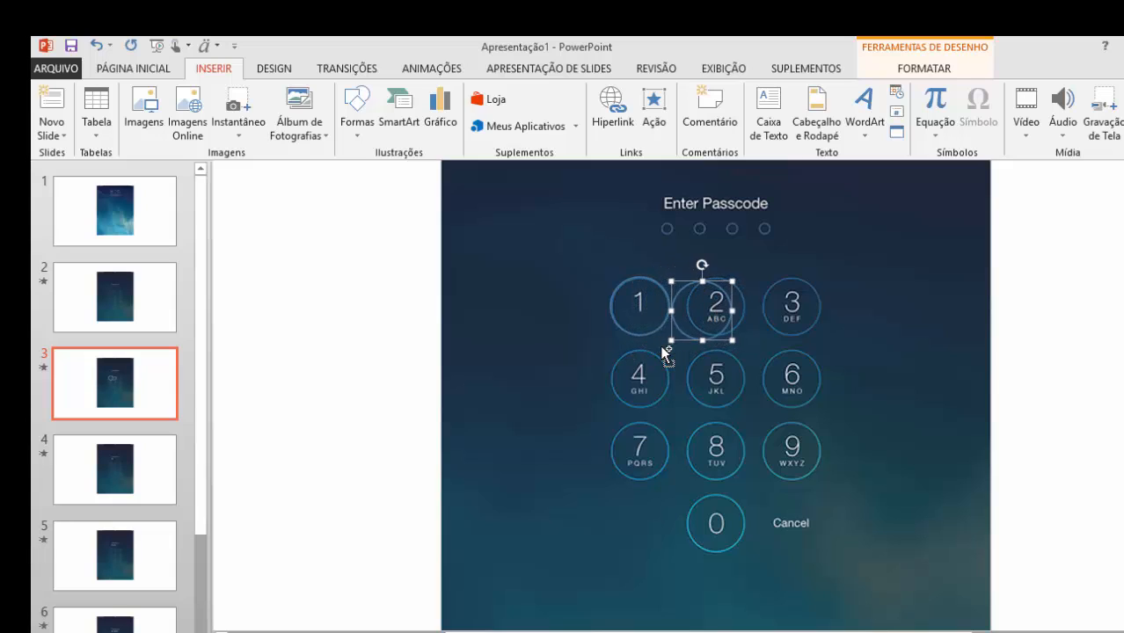
{"action": "key", "text": "Right"}
{"action": "key", "text": "Right"}
{"action": "key", "text": "Up"}
{"action": "key", "text": "Right"}
{"action": "key", "text": "Right"}
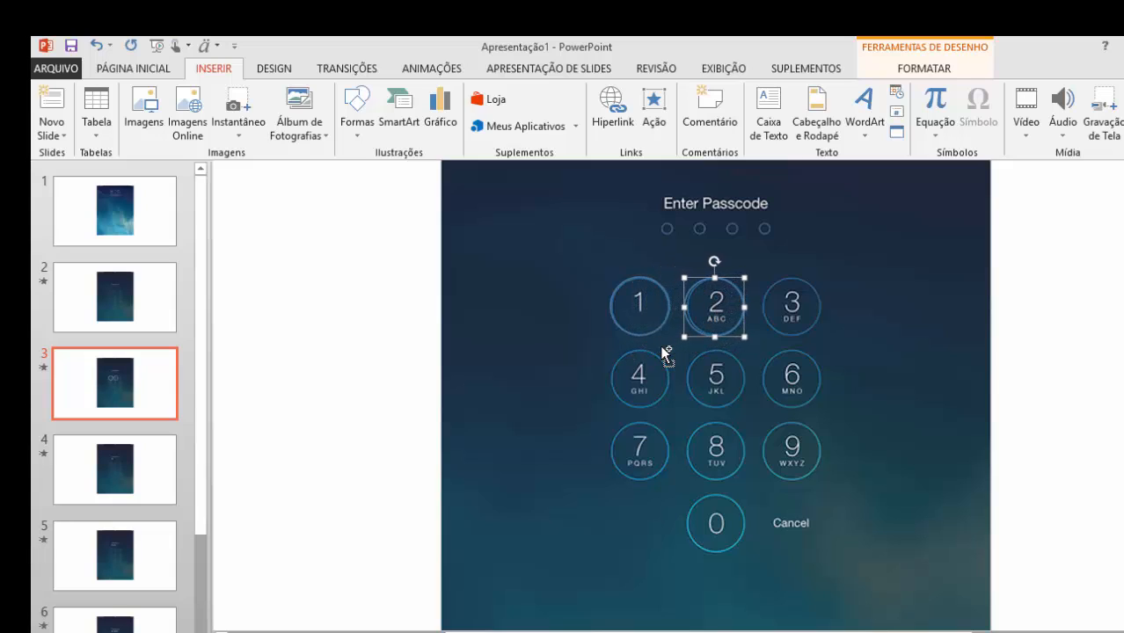
{"action": "key", "text": "Right"}
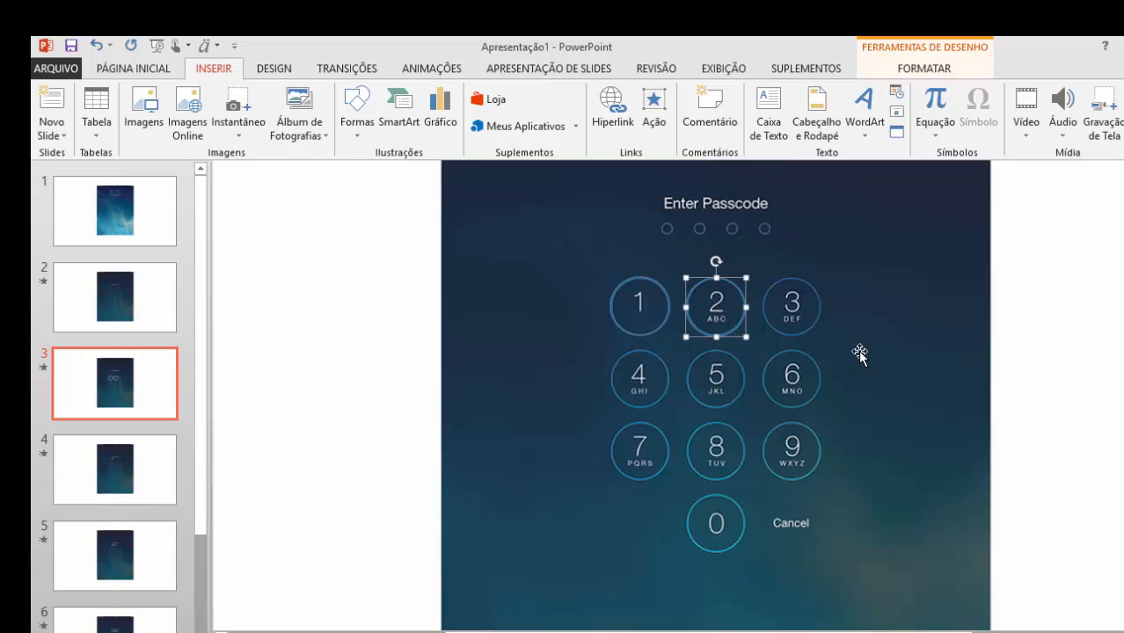
- Add another duplicate of the linked circle and align it over key 3
{"action": "key", "text": "Tab"}
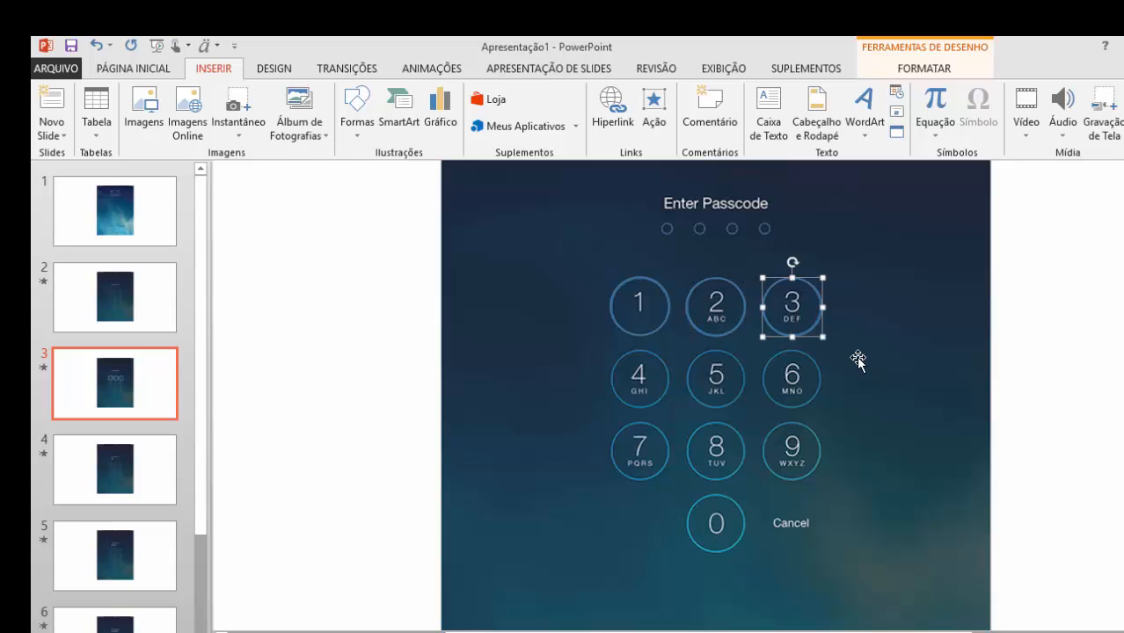
{"action": "key", "text": "ctrl+Up"}
{"action": "key", "text": "ctrl+Left"}
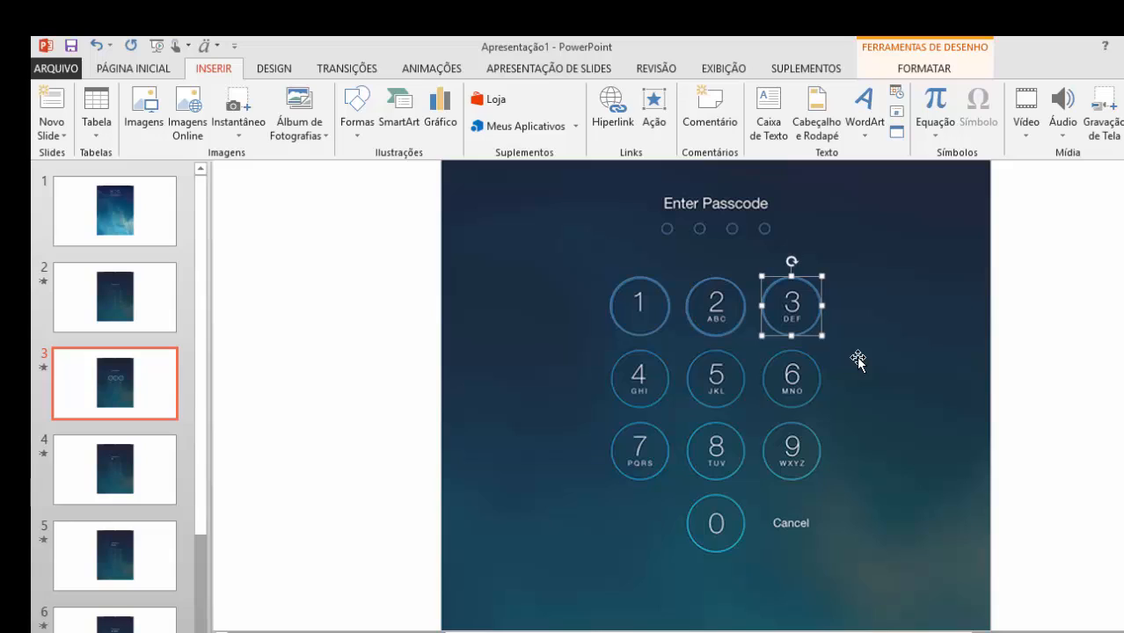
{"action": "key", "text": "ctrl+Down"}
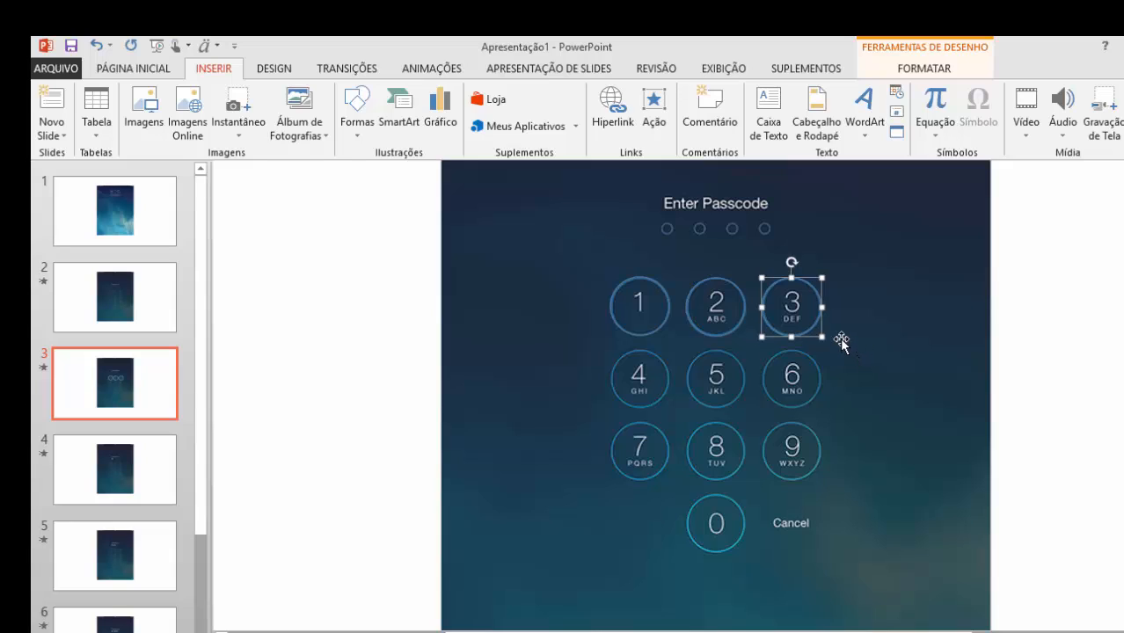
- Duplicate the linked circle on slide 3 and align the copy exactly over key 6
{"action": "key", "text": "ctrl+d"}
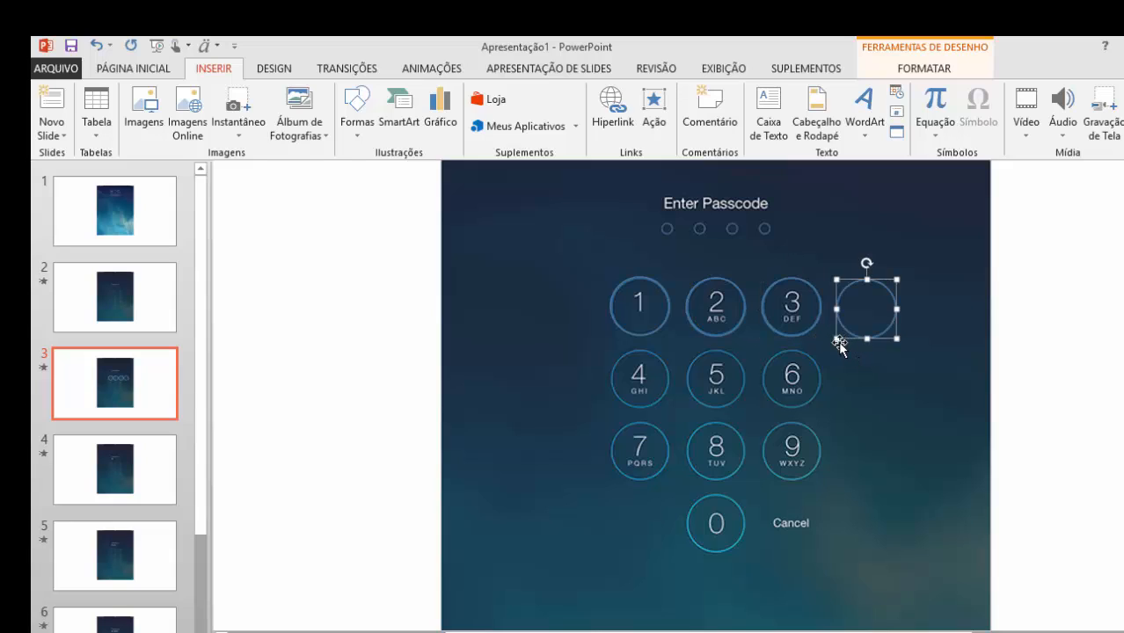
{"action": "key", "text": "Down"}
{"action": "key", "text": "Down"}
{"action": "key", "text": "Down"}
{"action": "key", "text": "Down"}
{"action": "key", "text": "Down"}
{"action": "key", "text": "Down"}
{"action": "key", "text": "Down"}
{"action": "key", "text": "Down"}
{"action": "key", "text": "Down"}
{"action": "key", "text": "Down"}
{"action": "key", "text": "Left"}
{"action": "key", "text": "Left"}
{"action": "key", "text": "Left"}
{"action": "key", "text": "Left"}
{"action": "key", "text": "Left"}
{"action": "key", "text": "Left"}
{"action": "key", "text": "Left"}
{"action": "key", "text": "Left"}
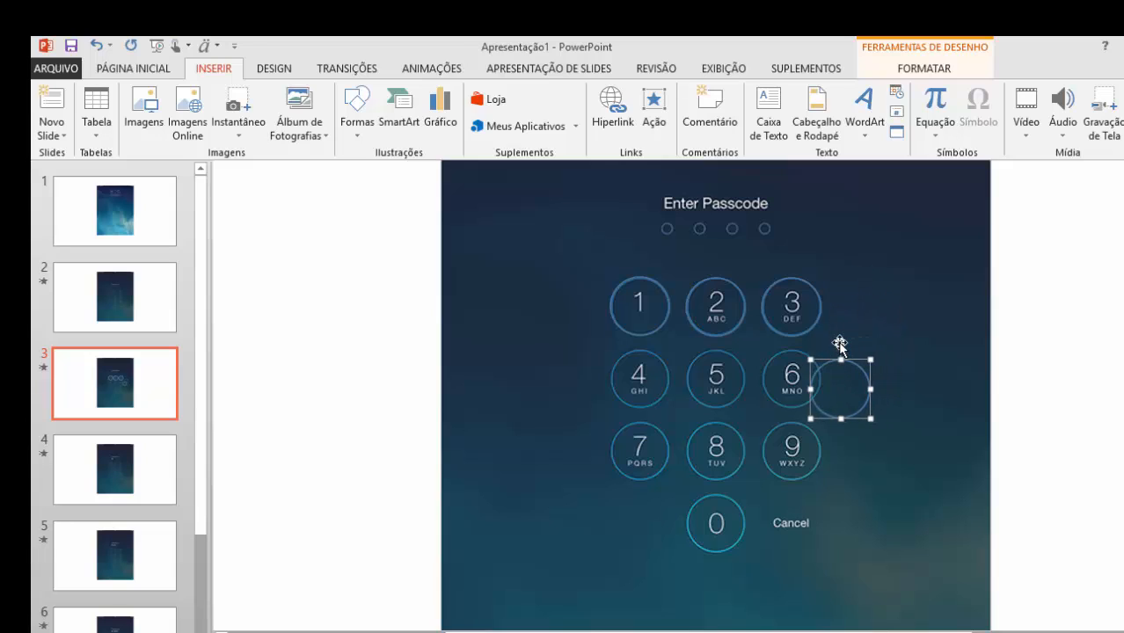
{"action": "key", "text": "ctrl+Right"}
{"action": "key", "text": "ctrl+Right"}
{"action": "key", "text": "ctrl+Right"}
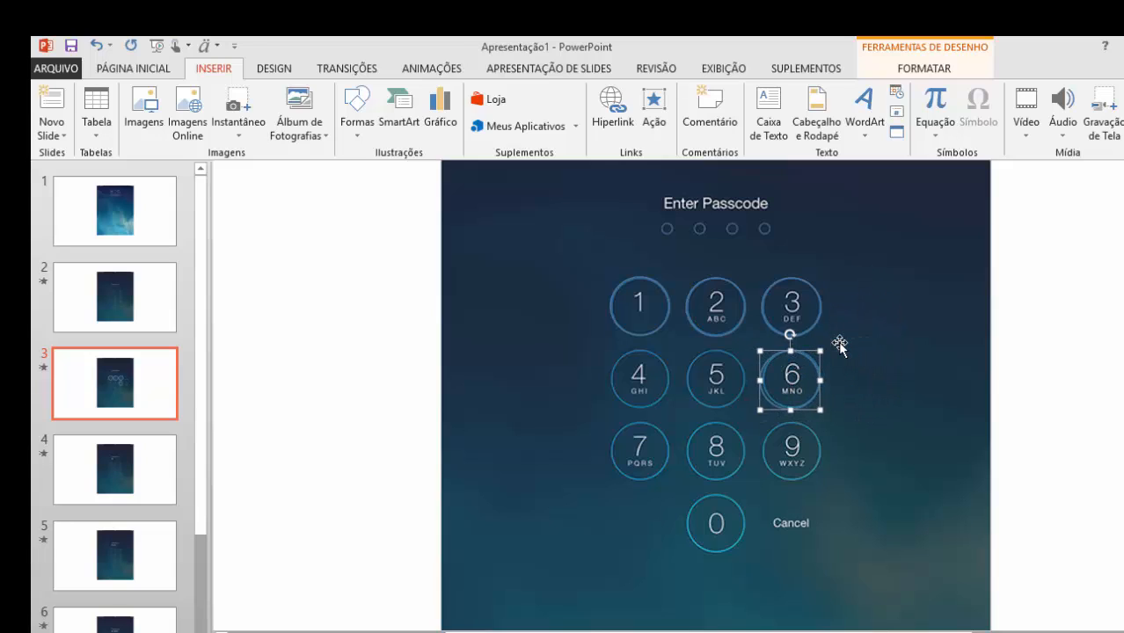
{"action": "key", "text": "ctrl+Up"}
{"action": "key", "text": "ctrl+Right"}
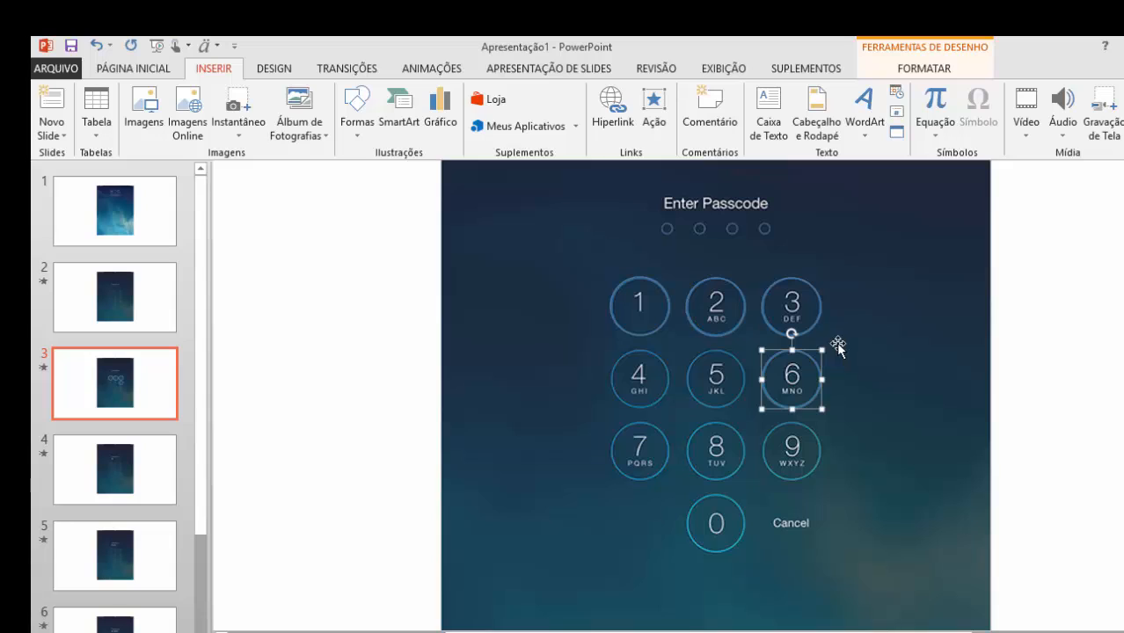
- Place another copy of the linked circle exactly over key 9
{"action": "key", "text": "Down"}
{"action": "key", "text": "Down"}
{"action": "key", "text": "Down"}
{"action": "key", "text": "Down"}
{"action": "key", "text": "Down"}
{"action": "key", "text": "Down"}
{"action": "key", "text": "Down"}
{"action": "key", "text": "Down"}
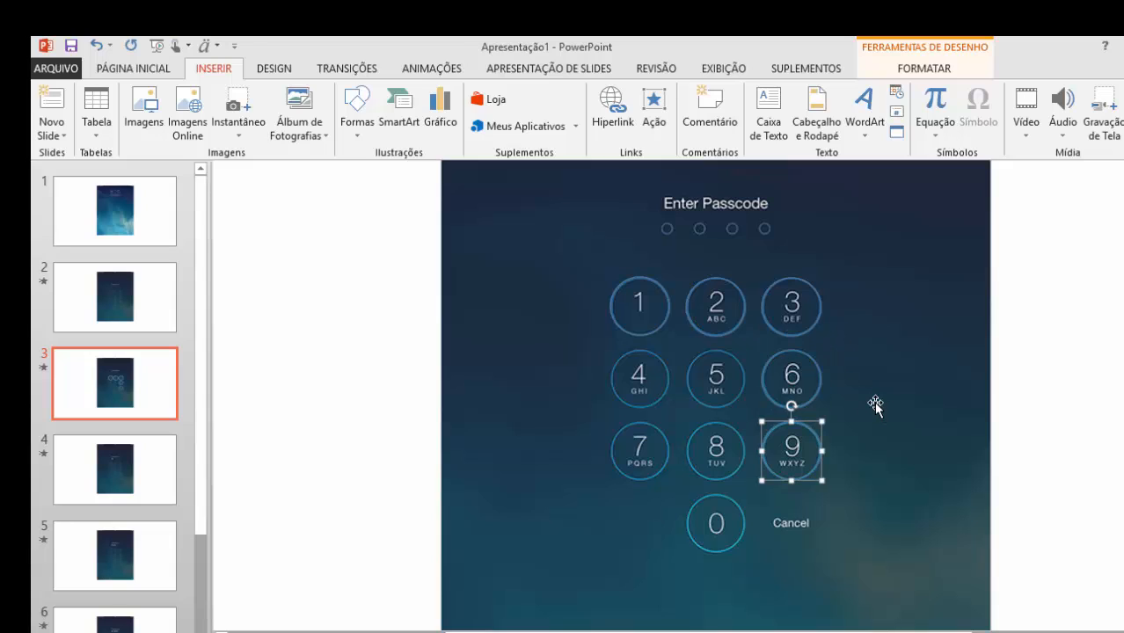
- Cover the remaining keys 8, 7, 4, 5 and 0 with copies of the linked circle
{"action": "key", "text": "Left"}
{"action": "key", "text": "Left"}
{"action": "left_click", "coordinate": [1039, 431]}
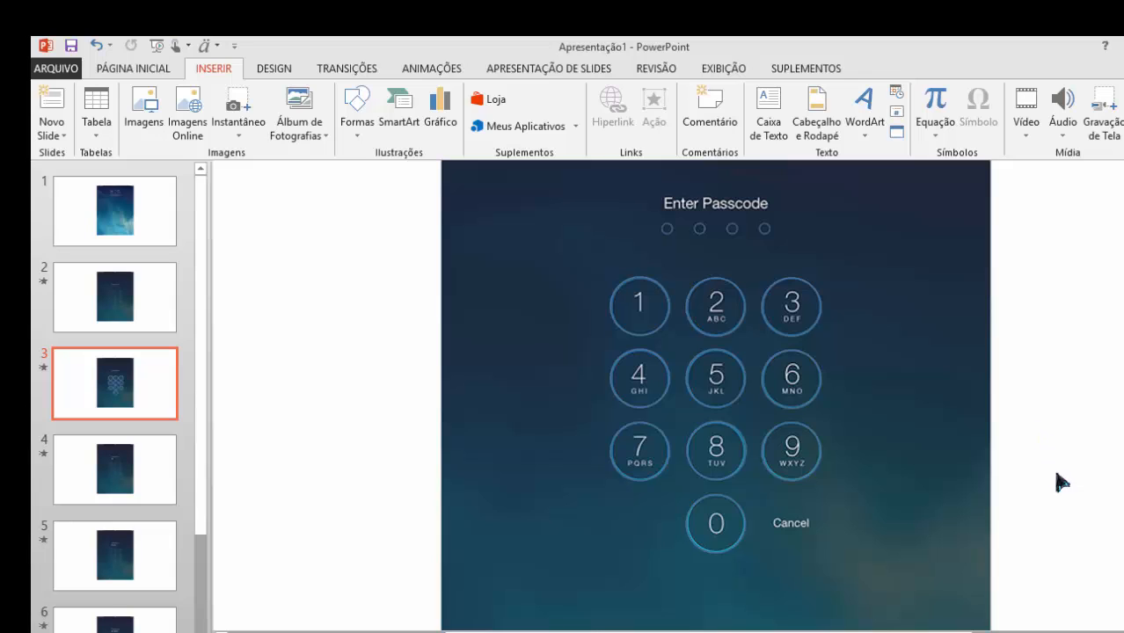
- Go to slide 1, reduce the zoom to 100% and start the slide show
{"action": "left_click", "coordinate": [112, 193]}
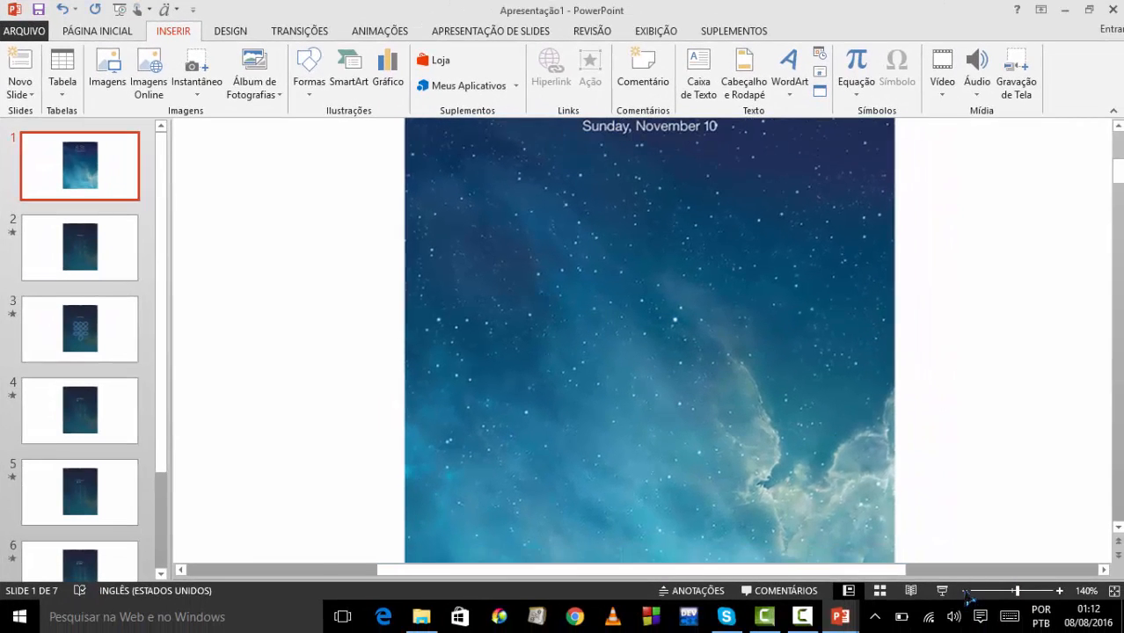
{"action": "left_click", "coordinate": [965, 591]}
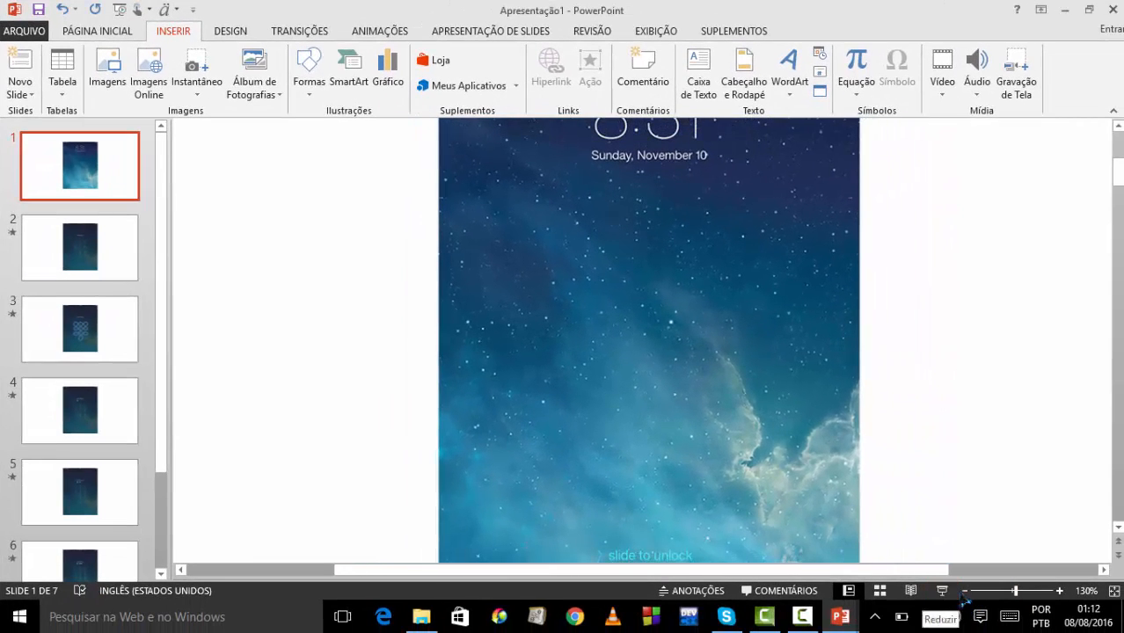
{"action": "left_click", "coordinate": [965, 591]}
{"action": "left_click", "coordinate": [964, 591]}
{"action": "left_click", "coordinate": [965, 591]}
{"action": "left_click", "coordinate": [939, 592]}
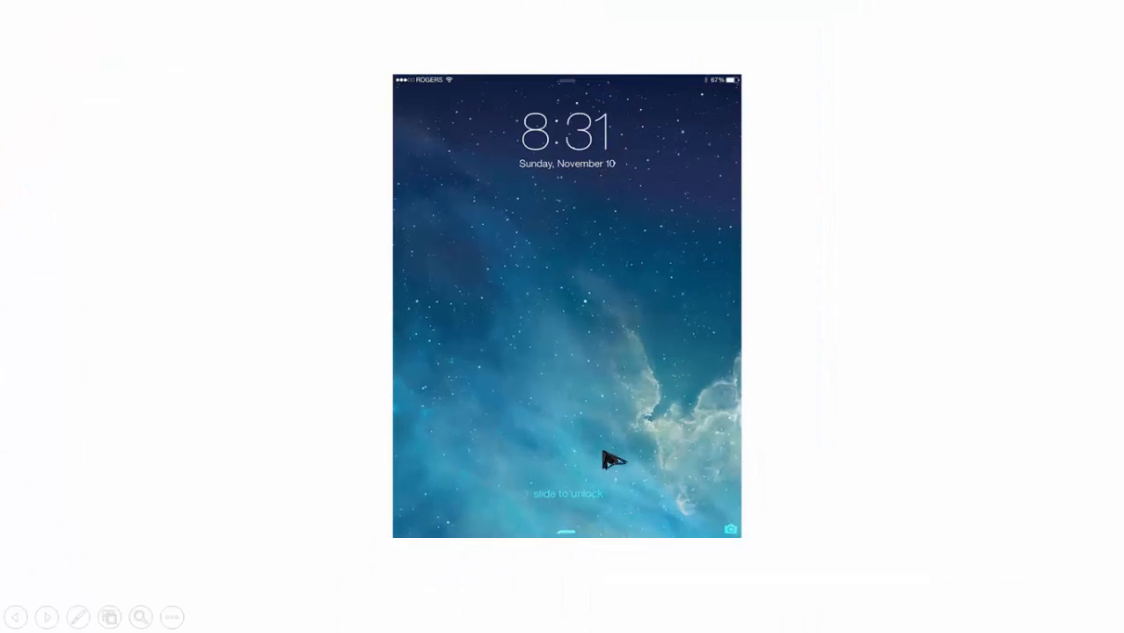
- Test the unlock screen and the linked keypad keys up to the end of the show, and exit it
{"action": "left_click", "coordinate": [605, 395]}
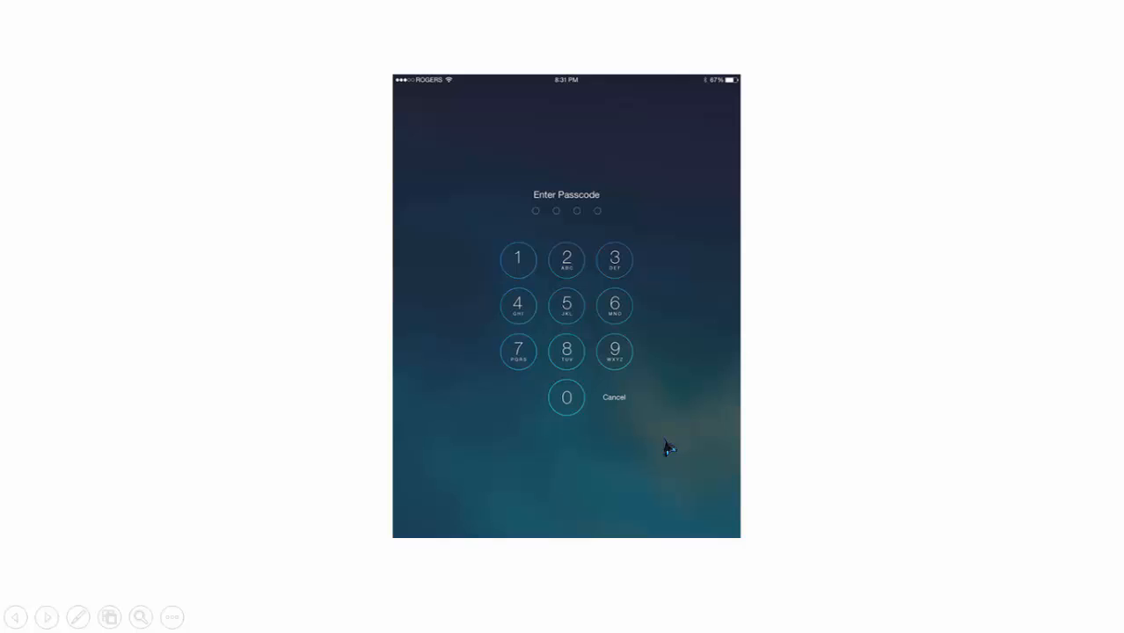
{"action": "left_click", "coordinate": [516, 270]}
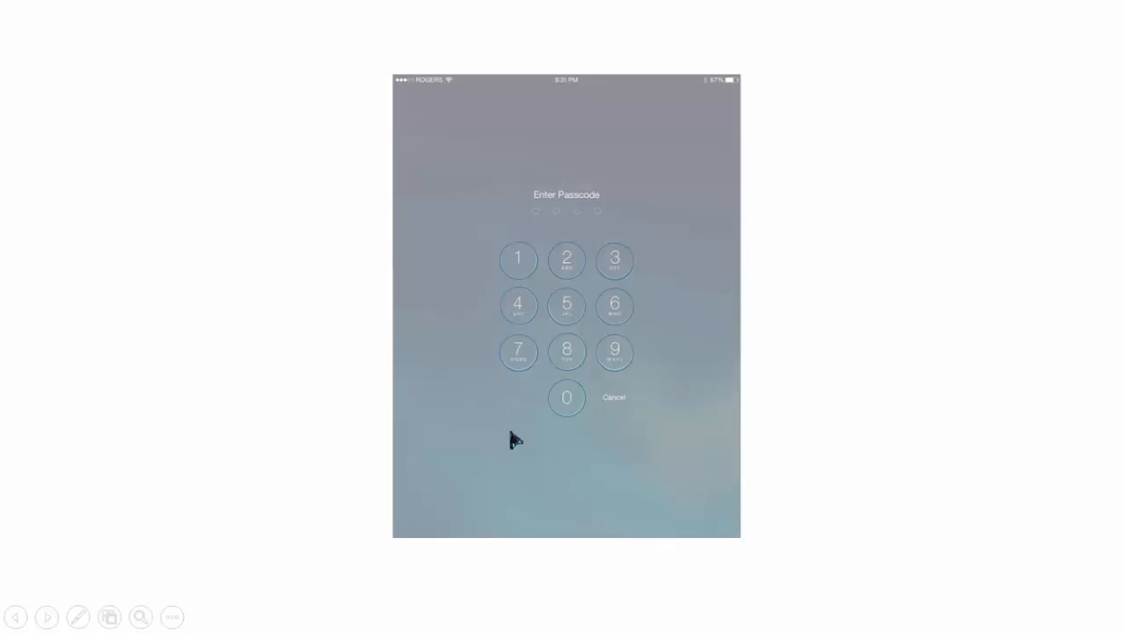
{"action": "left_click", "coordinate": [520, 262]}
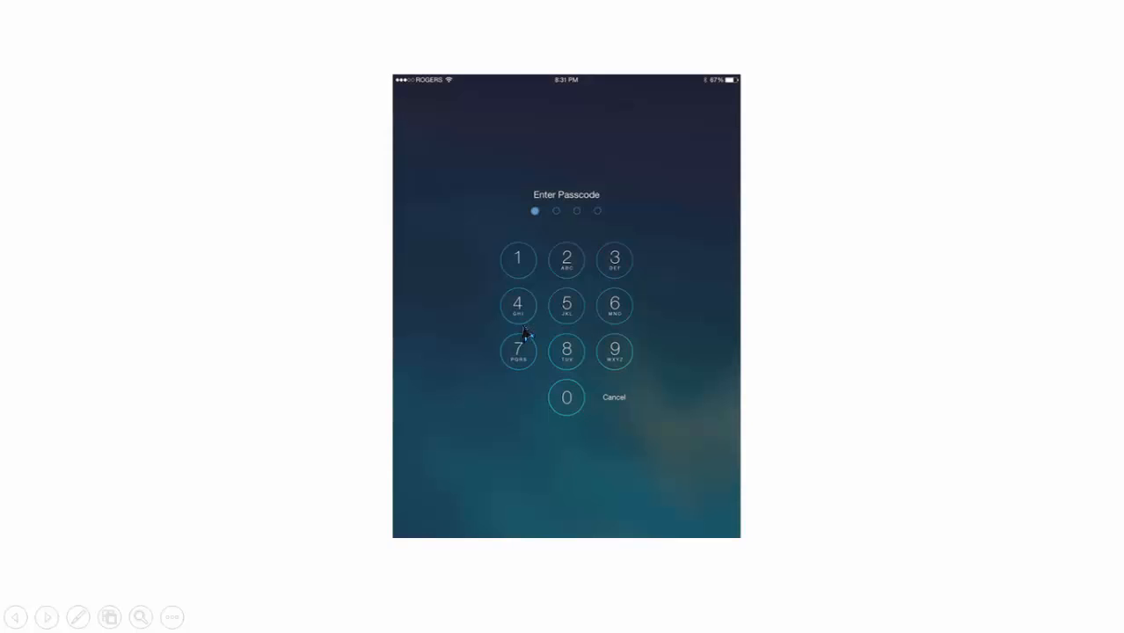
{"action": "left_click", "coordinate": [577, 270]}
{"action": "left_click", "coordinate": [568, 350]}
{"action": "left_click", "coordinate": [557, 317]}
{"action": "left_click", "coordinate": [562, 314]}
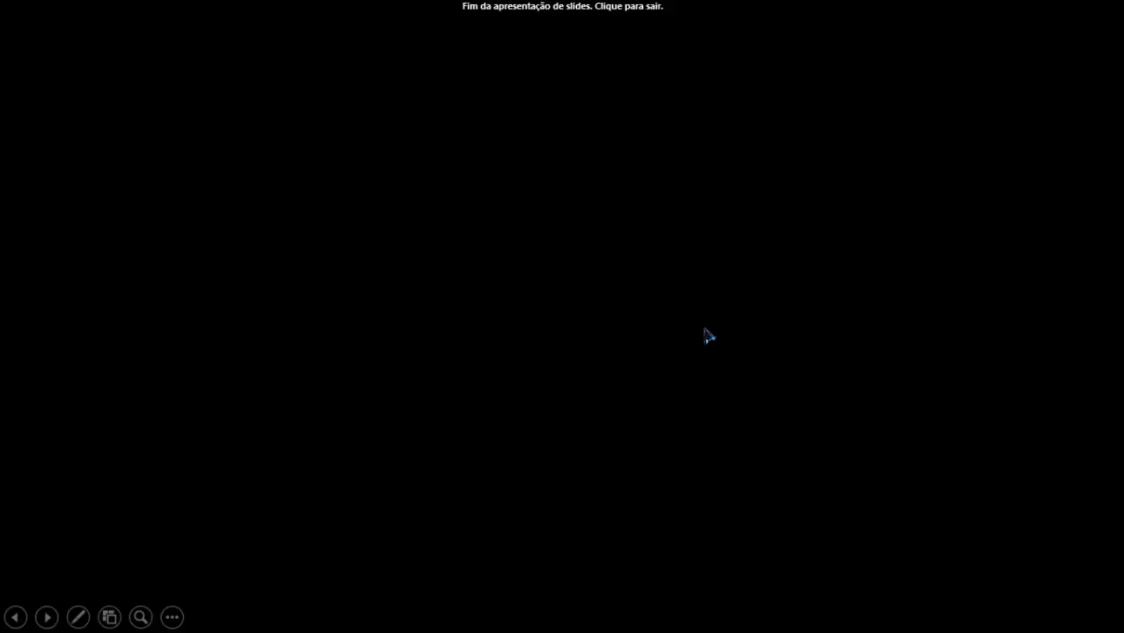
{"action": "left_click", "coordinate": [936, 146]}
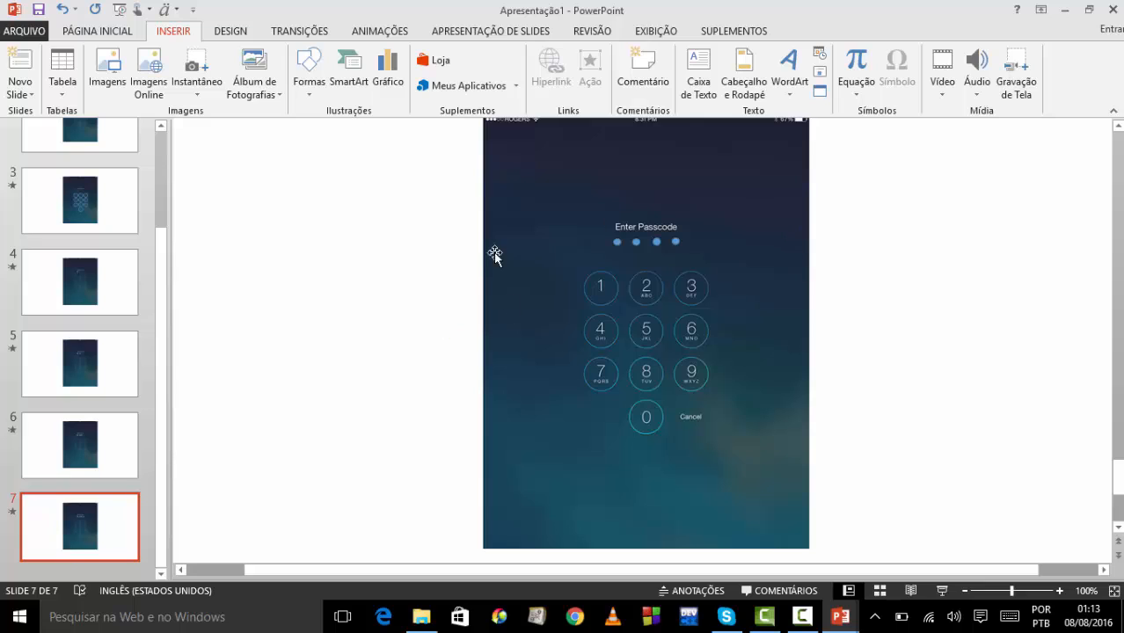
- Compare the keypad circles on slide 3 with the keypad on slide 4
{"action": "scroll", "coordinate": [171, 220], "scroll_direction": "up", "scroll_amount": 3}
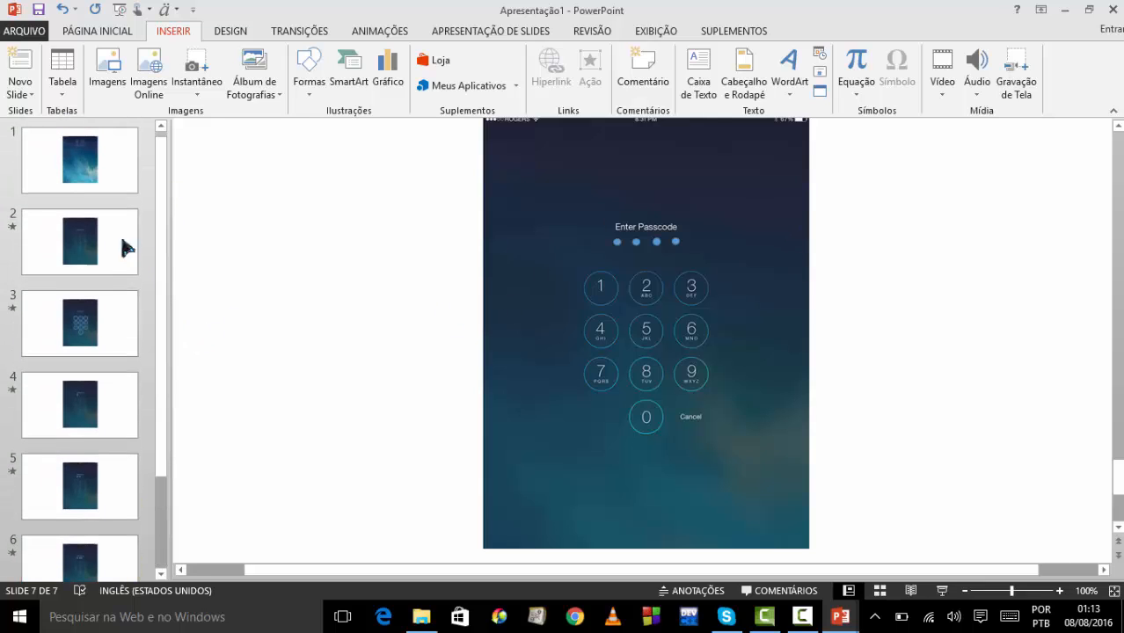
{"action": "left_click", "coordinate": [88, 318]}
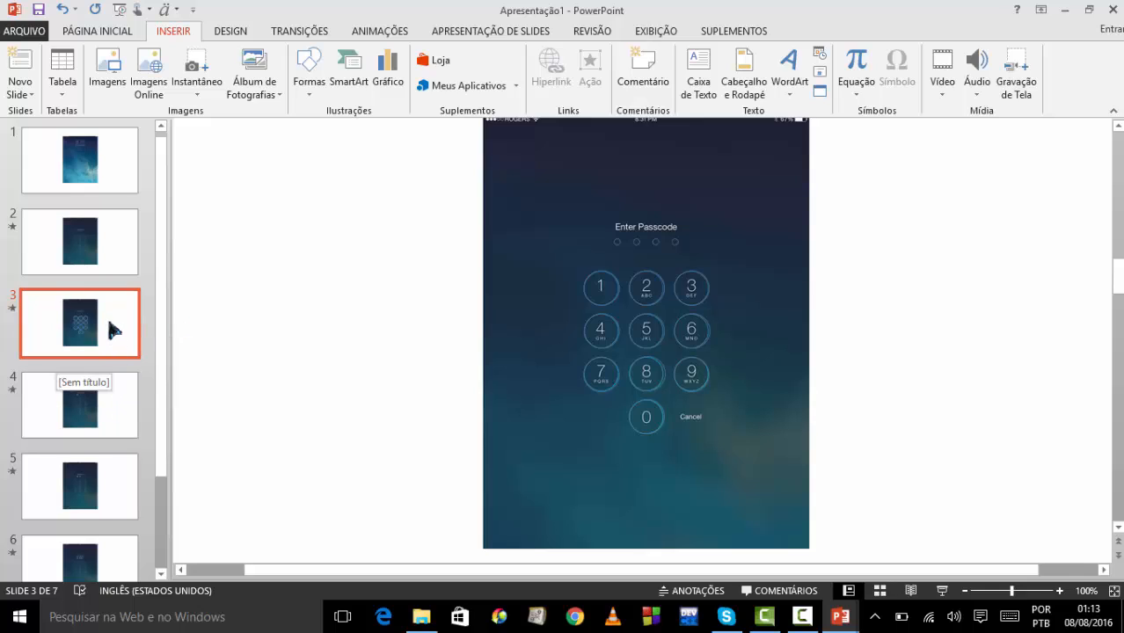
{"action": "left_click", "coordinate": [98, 393]}
{"action": "left_click", "coordinate": [99, 315]}
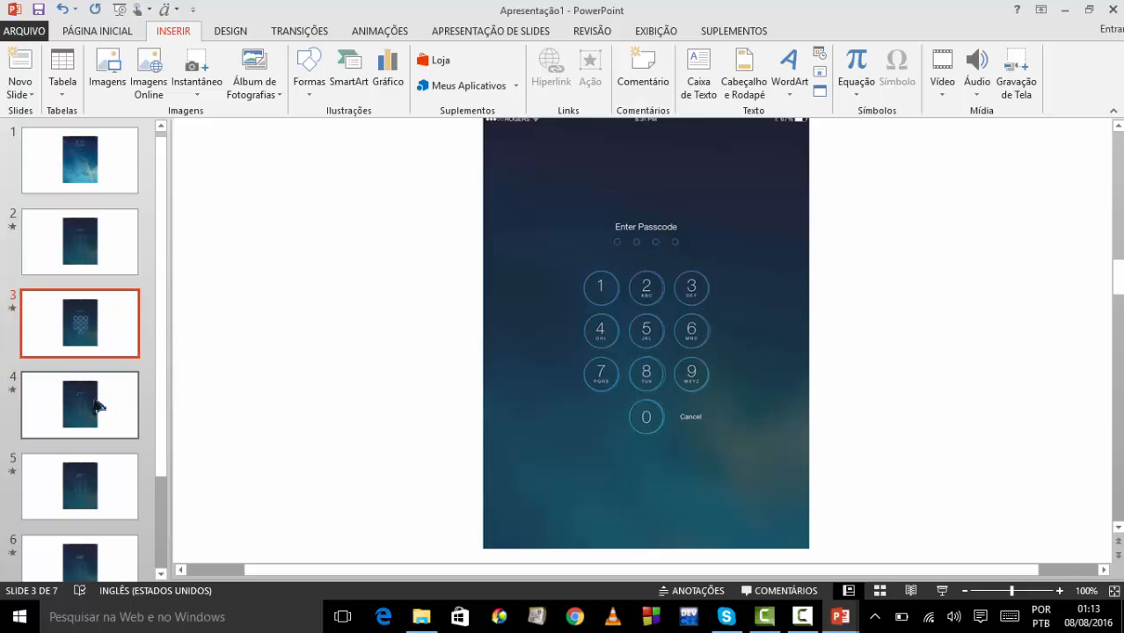
{"action": "left_click", "coordinate": [95, 402]}
{"action": "left_click", "coordinate": [95, 324]}
{"action": "left_click", "coordinate": [97, 429]}
{"action": "left_click", "coordinate": [106, 322]}
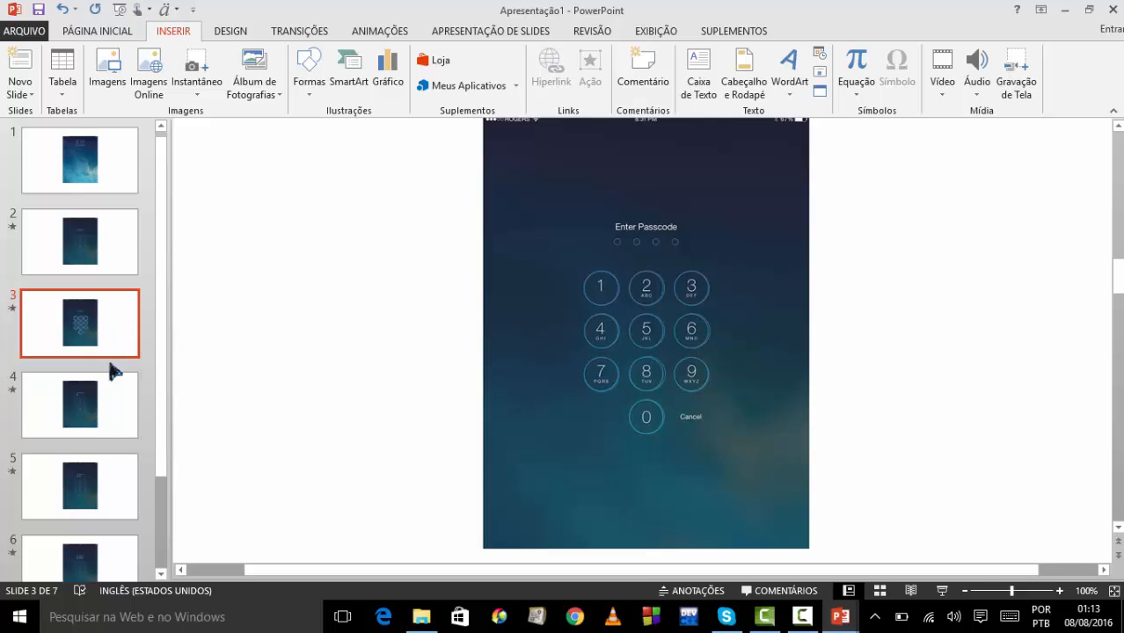
- Group the ten linked circles covering keys 0 to 9 on slide 3
{"action": "left_click", "coordinate": [603, 280]}
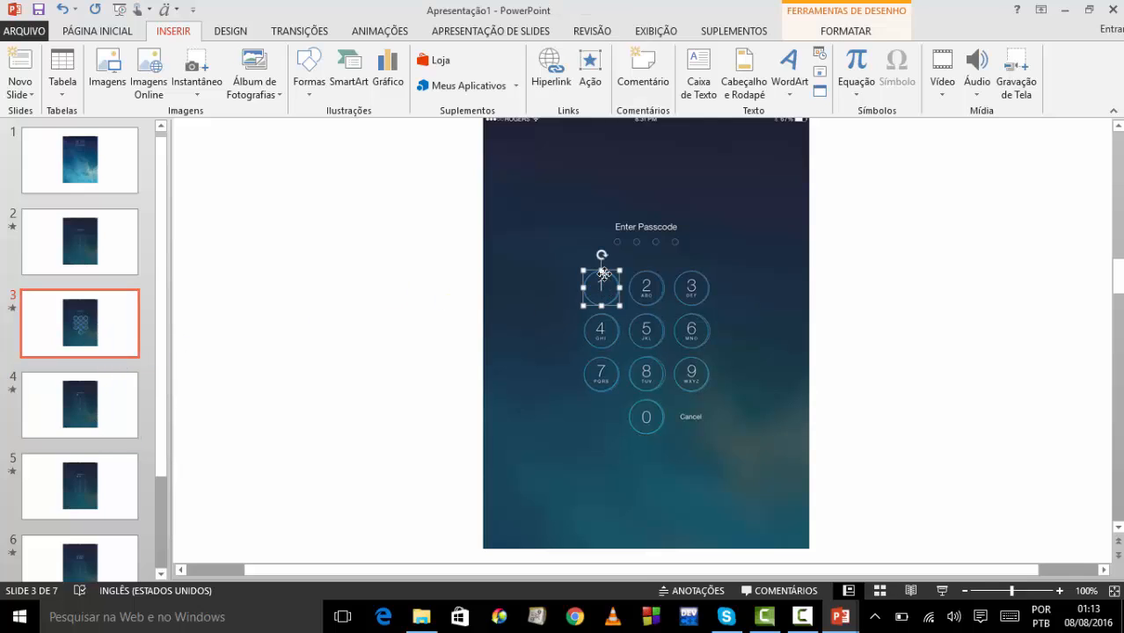
{"action": "left_click", "coordinate": [657, 296], "text": "shift"}
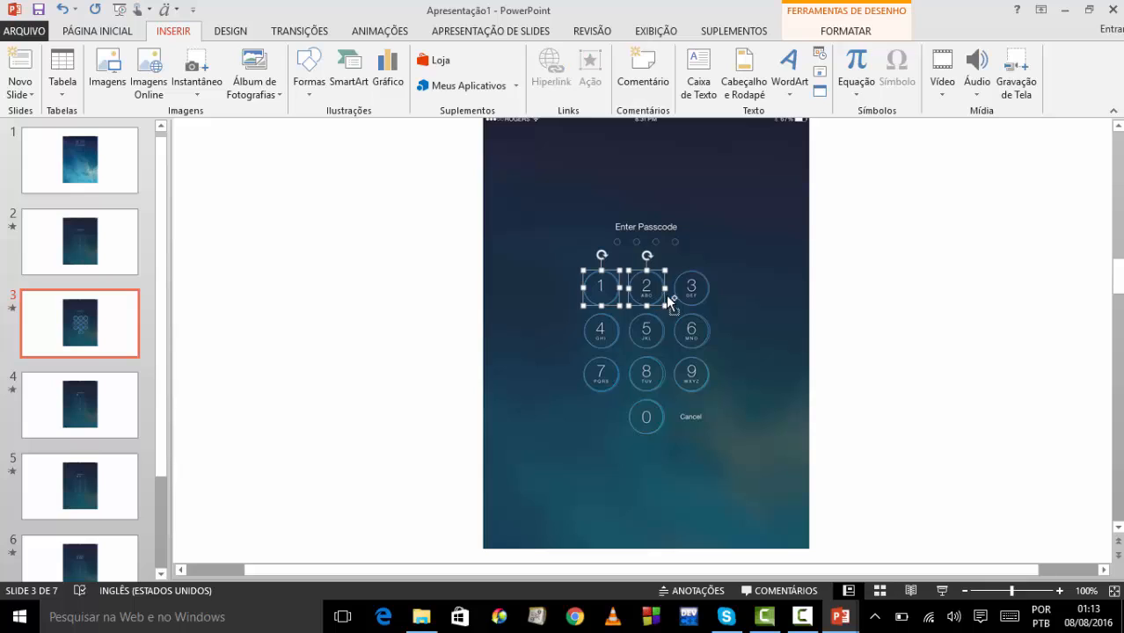
{"action": "left_click", "coordinate": [695, 294], "text": "shift"}
{"action": "left_click", "coordinate": [693, 346], "text": "shift"}
{"action": "left_click", "coordinate": [602, 331], "text": "shift"}
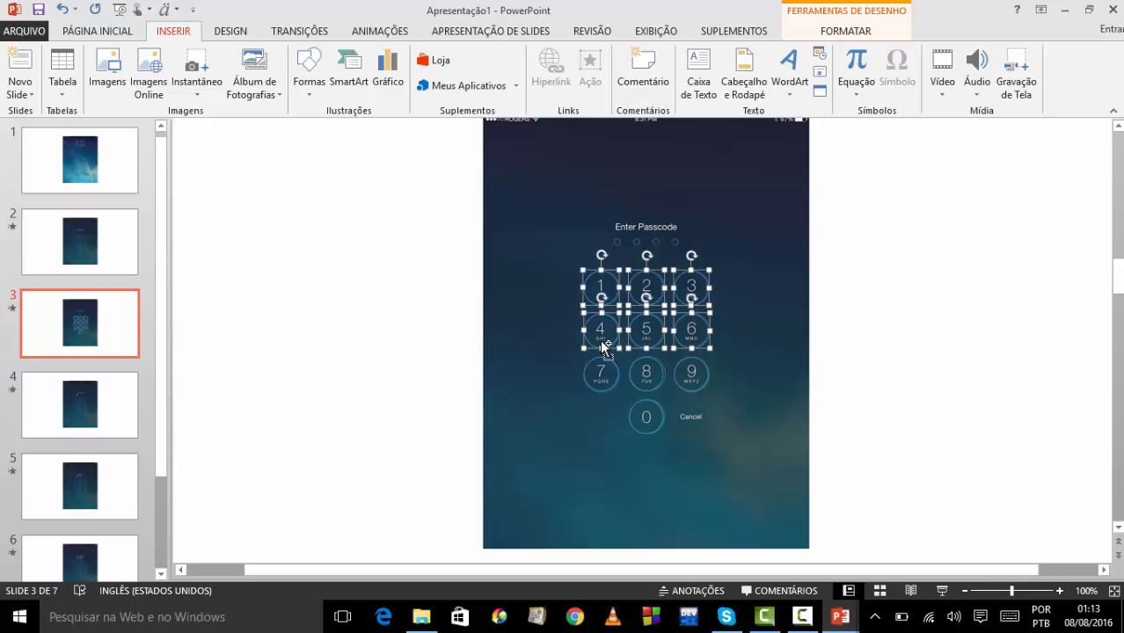
{"action": "left_click", "coordinate": [598, 388], "text": "shift"}
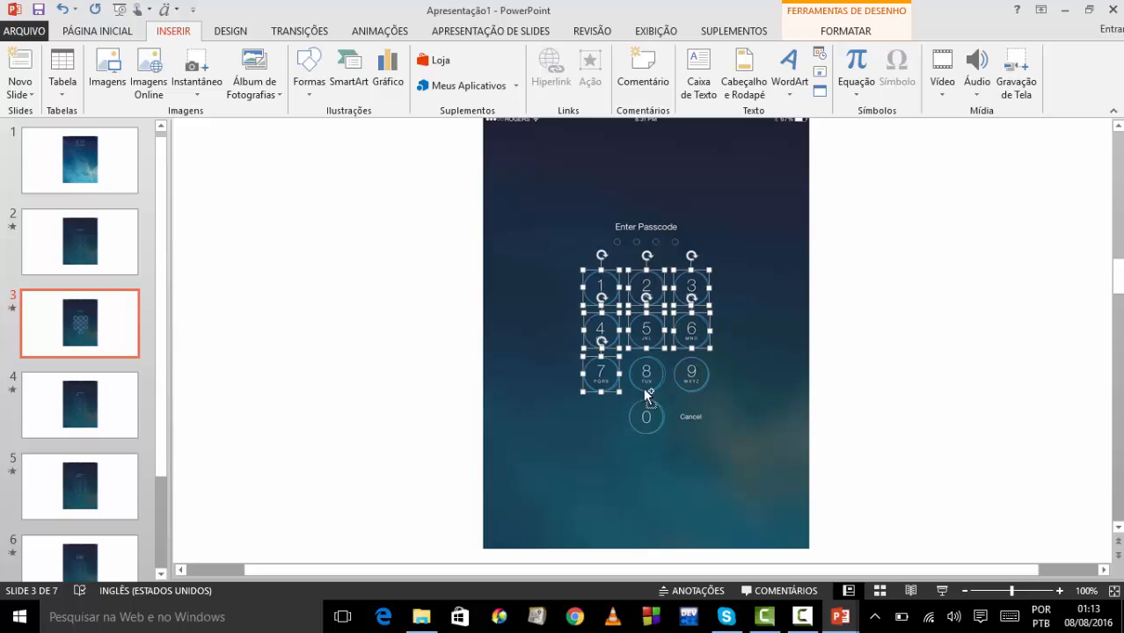
{"action": "left_click", "coordinate": [697, 391], "text": "shift"}
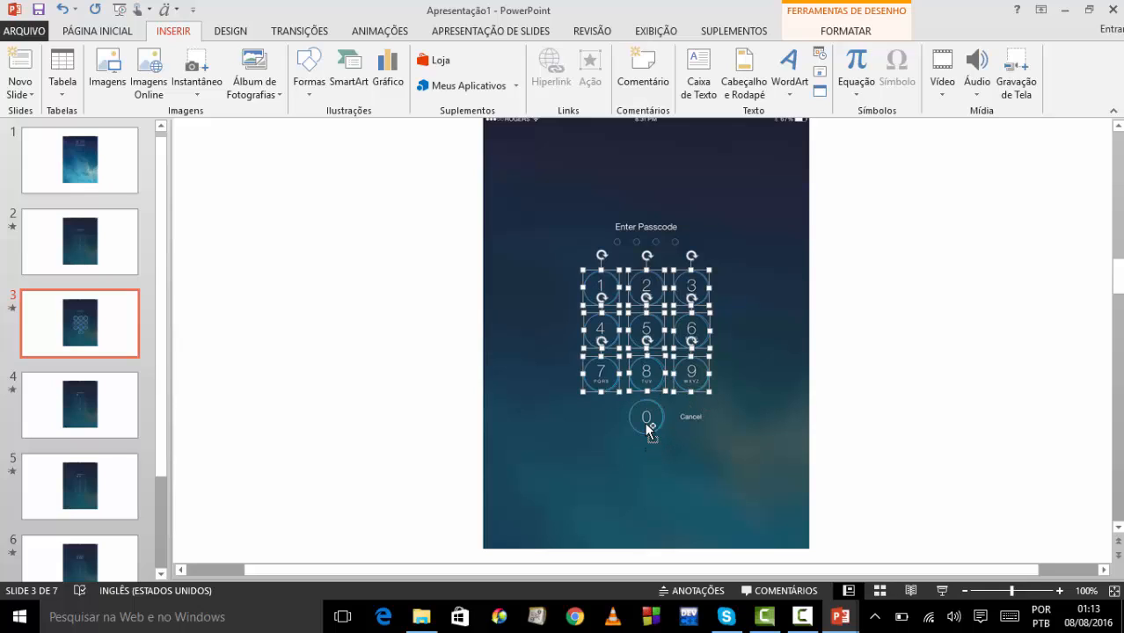
{"action": "left_click", "coordinate": [648, 430], "text": "shift"}
{"action": "left_click", "coordinate": [125, 34]}
{"action": "left_click", "coordinate": [170, 32]}
{"action": "left_click", "coordinate": [849, 34]}
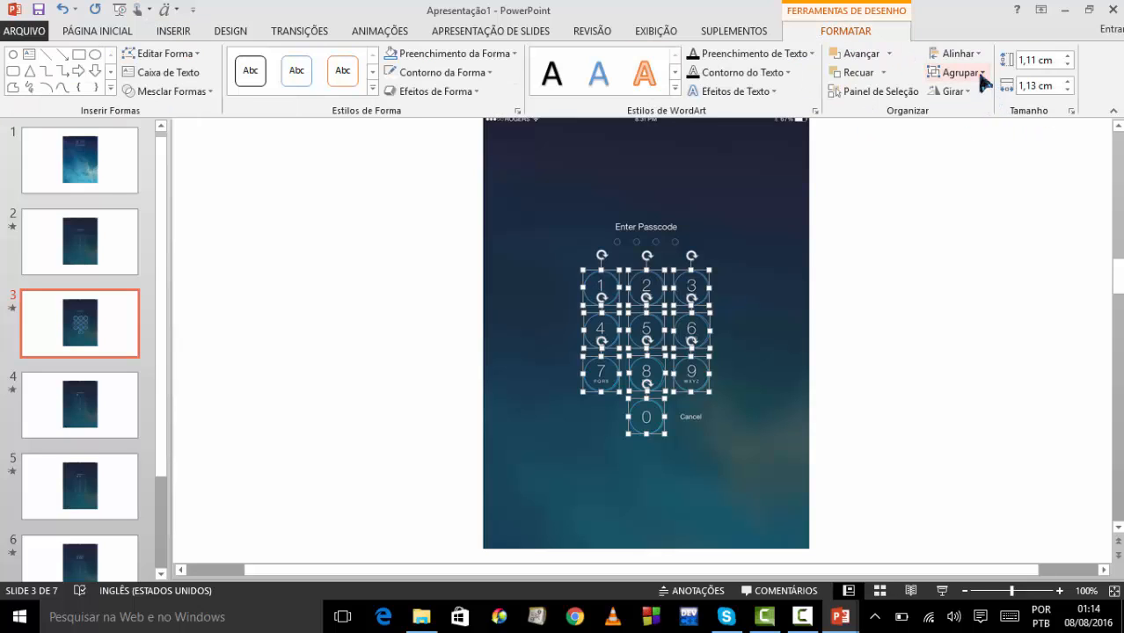
{"action": "left_click", "coordinate": [976, 74]}
{"action": "left_click", "coordinate": [983, 95]}
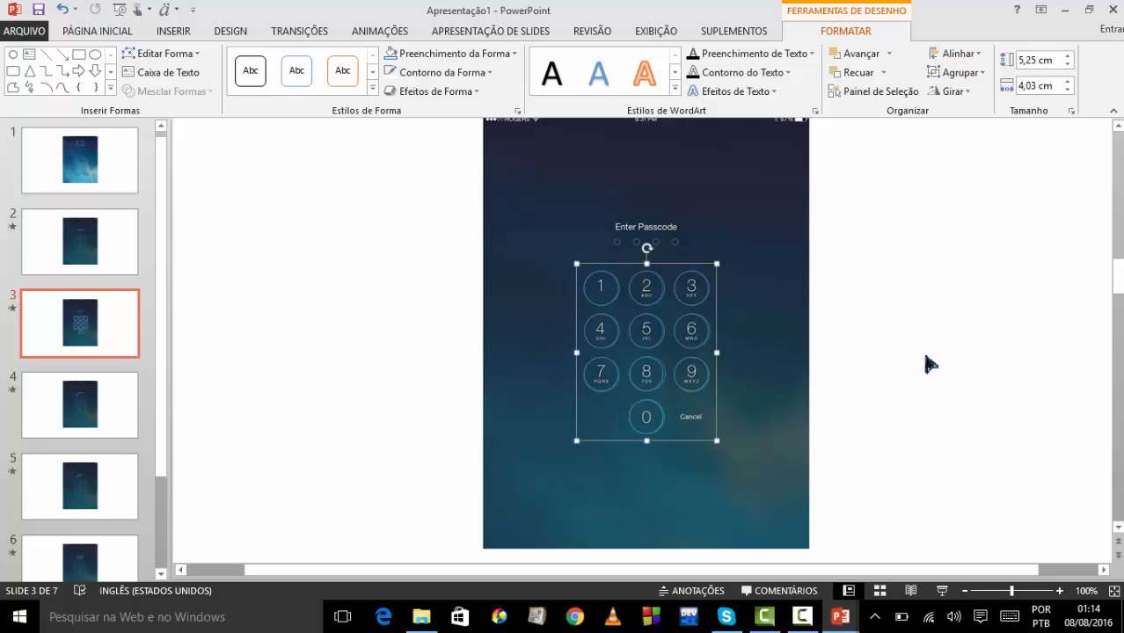
- Copy the grouped keypad circles from slide 3 onto slides 4 and 5
{"action": "left_click", "coordinate": [79, 415]}
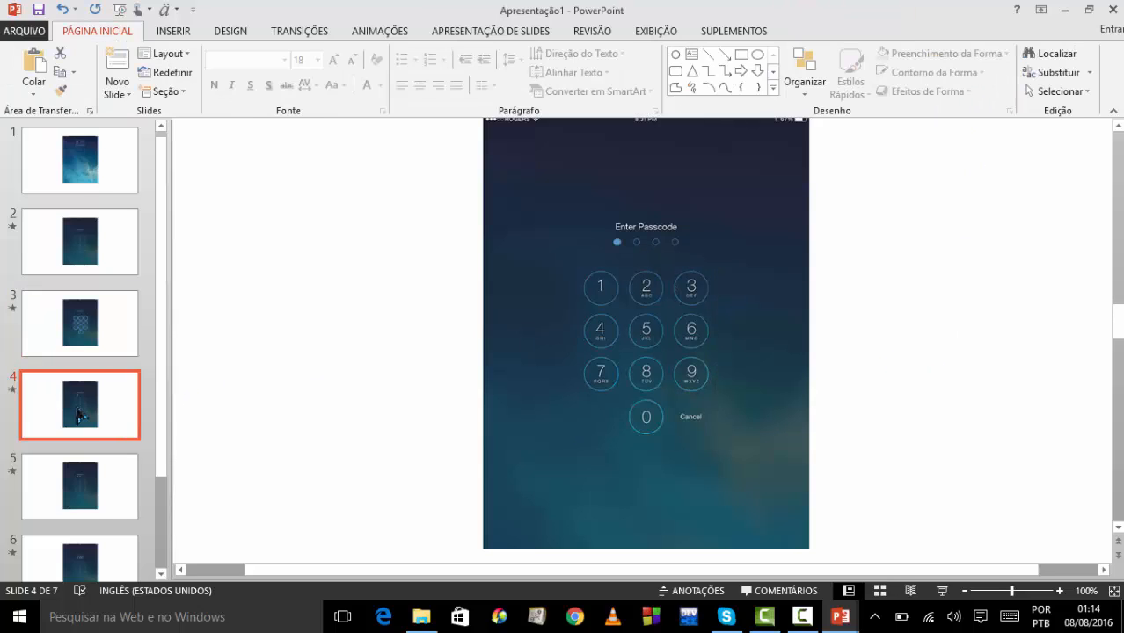
{"action": "left_click", "coordinate": [677, 330]}
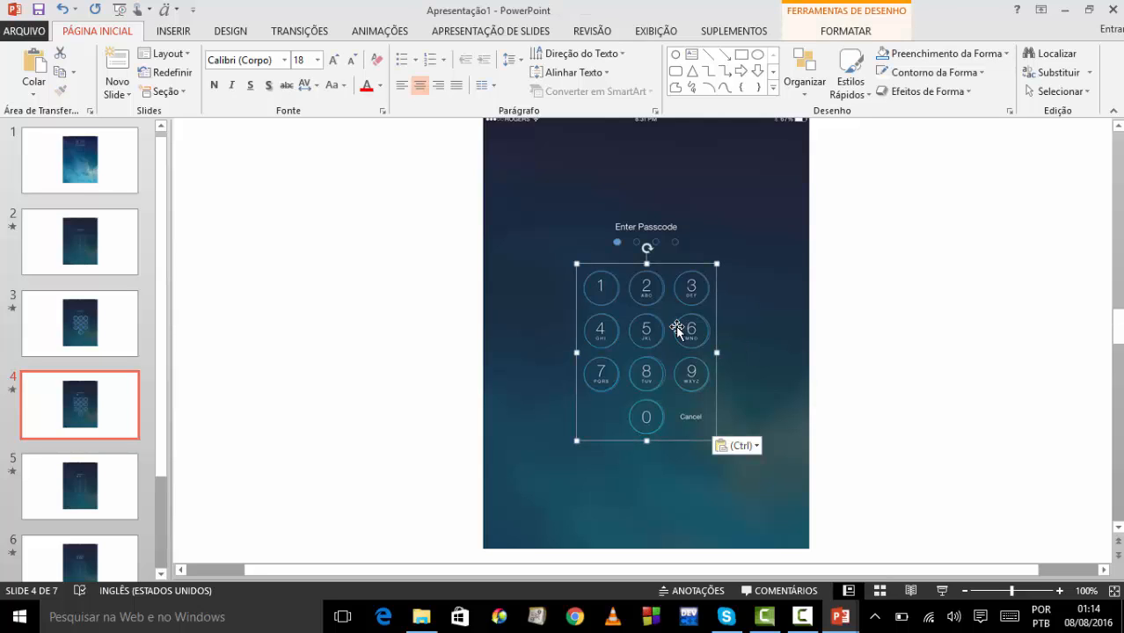
{"action": "left_click", "coordinate": [107, 484]}
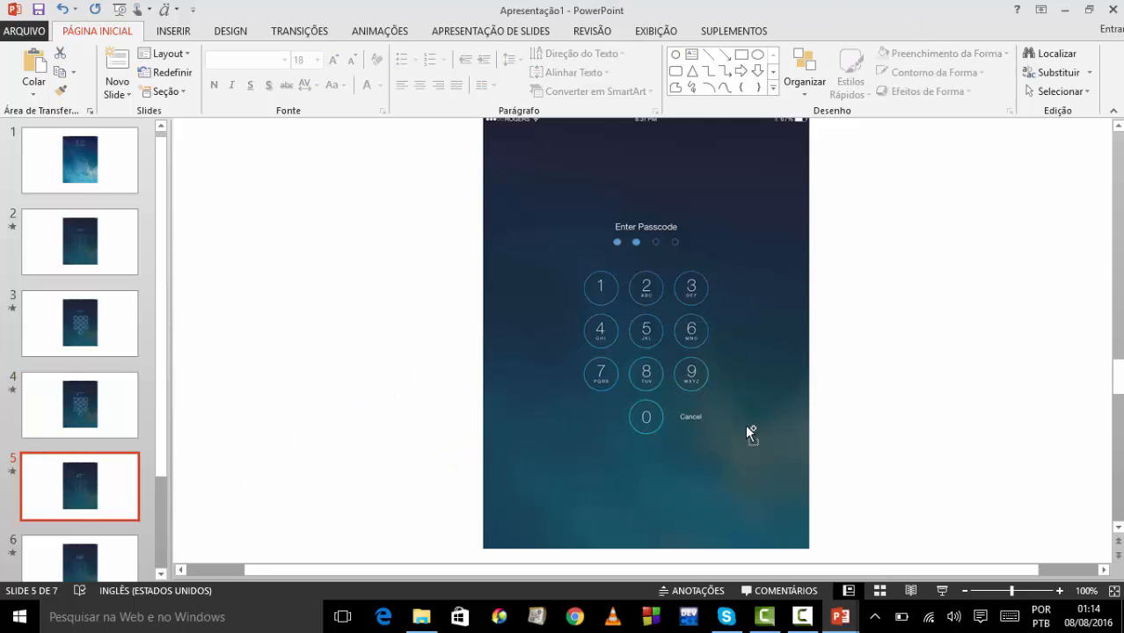
{"action": "key", "text": "ctrl+v"}
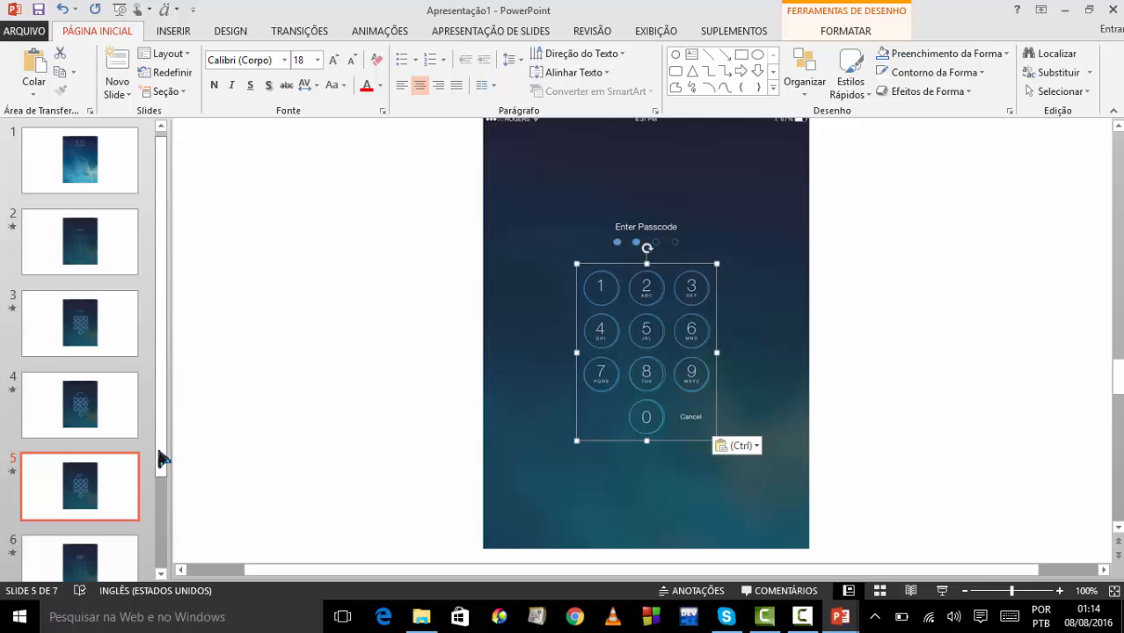
- Paste the grouped keypad circles onto slides 6 and 7, and return to slide 3
{"action": "left_click_drag", "start_coordinate": [159, 451], "coordinate": [164, 511]}
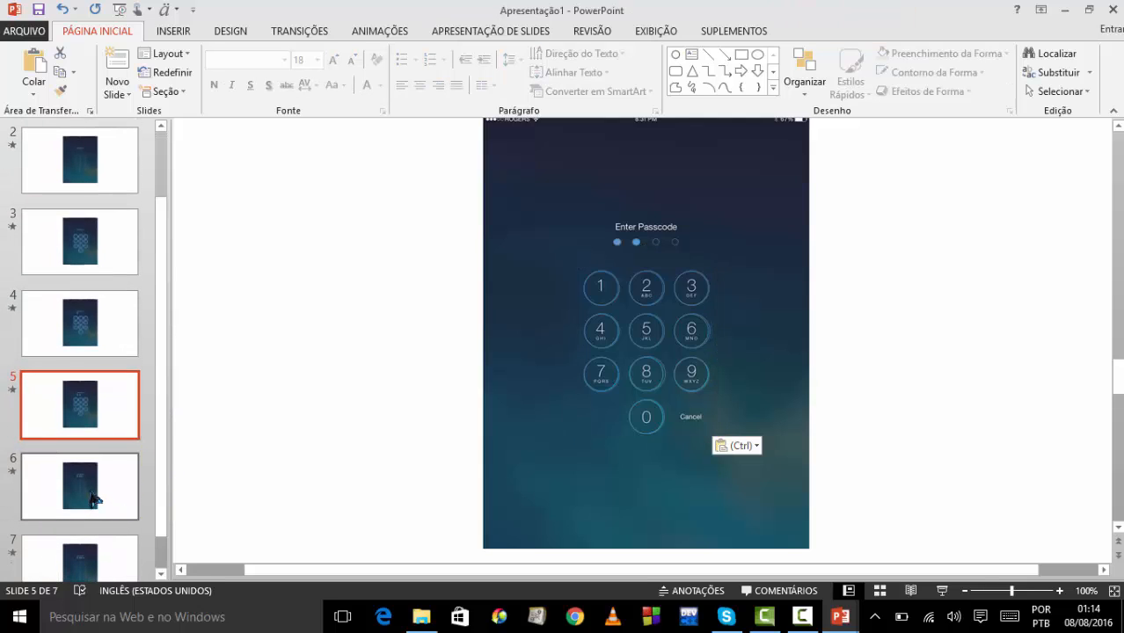
{"action": "key", "text": "ctrl+v"}
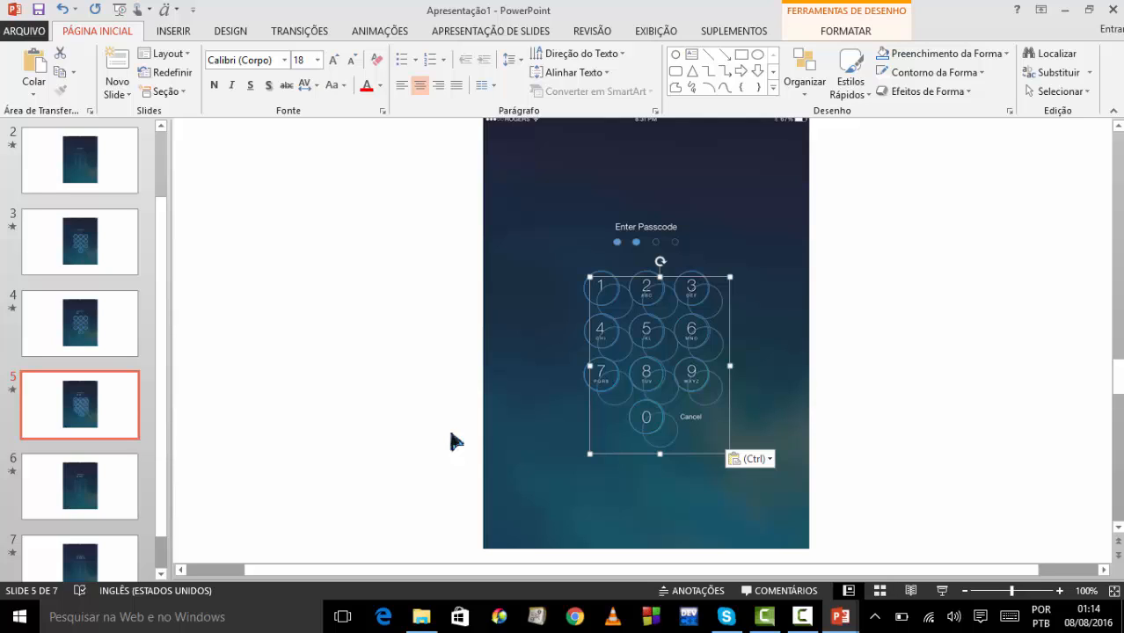
{"action": "left_click", "coordinate": [88, 501]}
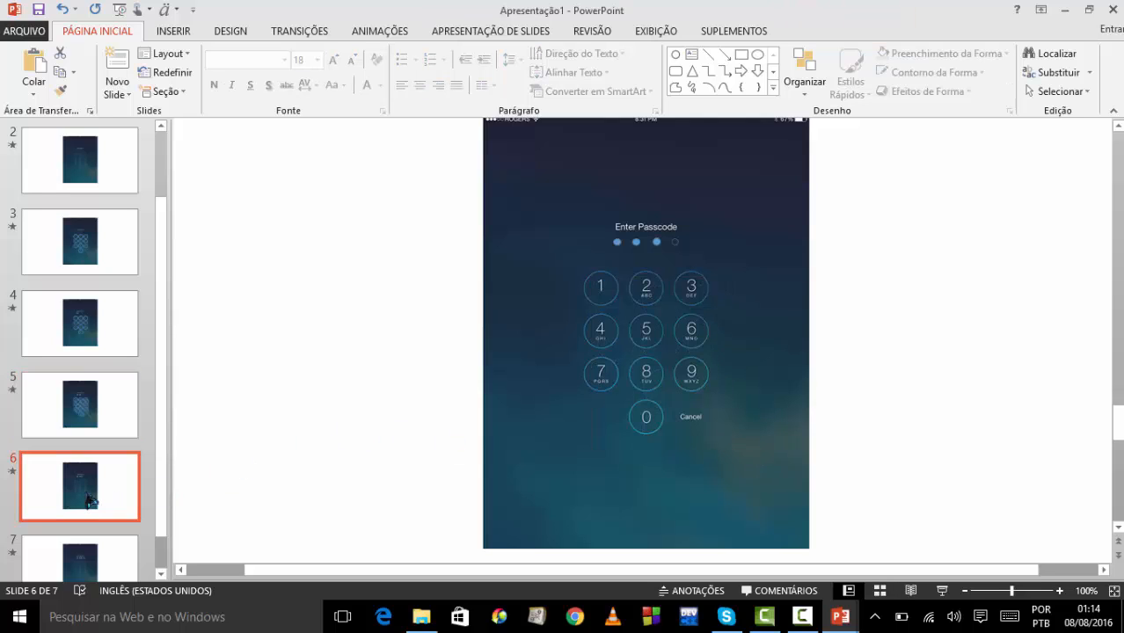
{"action": "key", "text": "ctrl+v"}
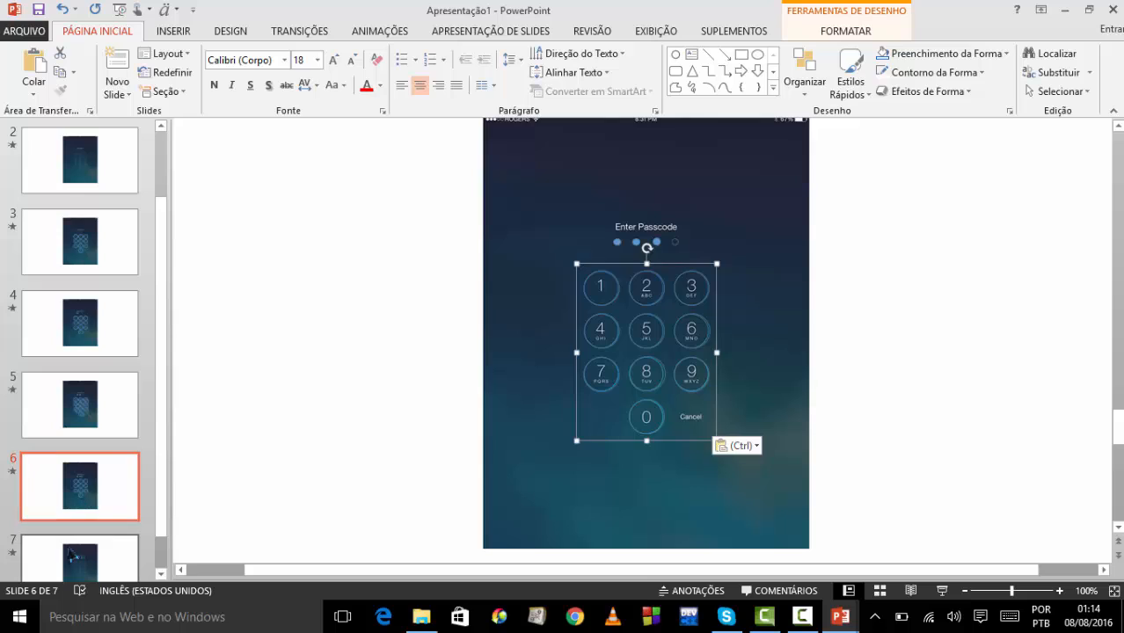
{"action": "left_click", "coordinate": [71, 552]}
{"action": "key", "text": "ctrl+v"}
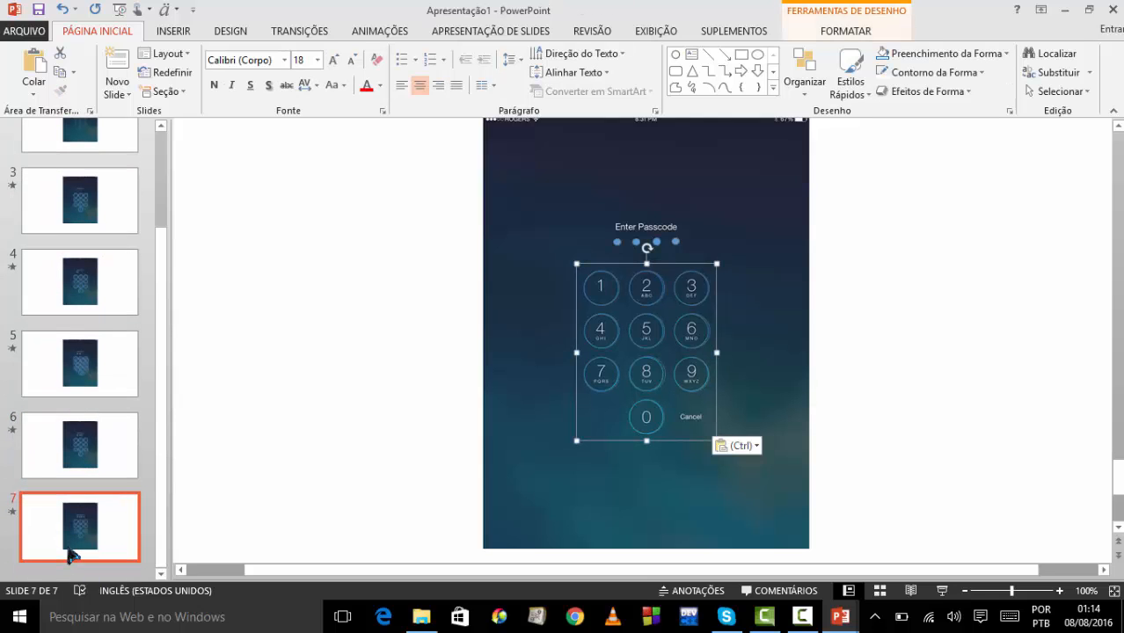
{"action": "left_click", "coordinate": [80, 208]}
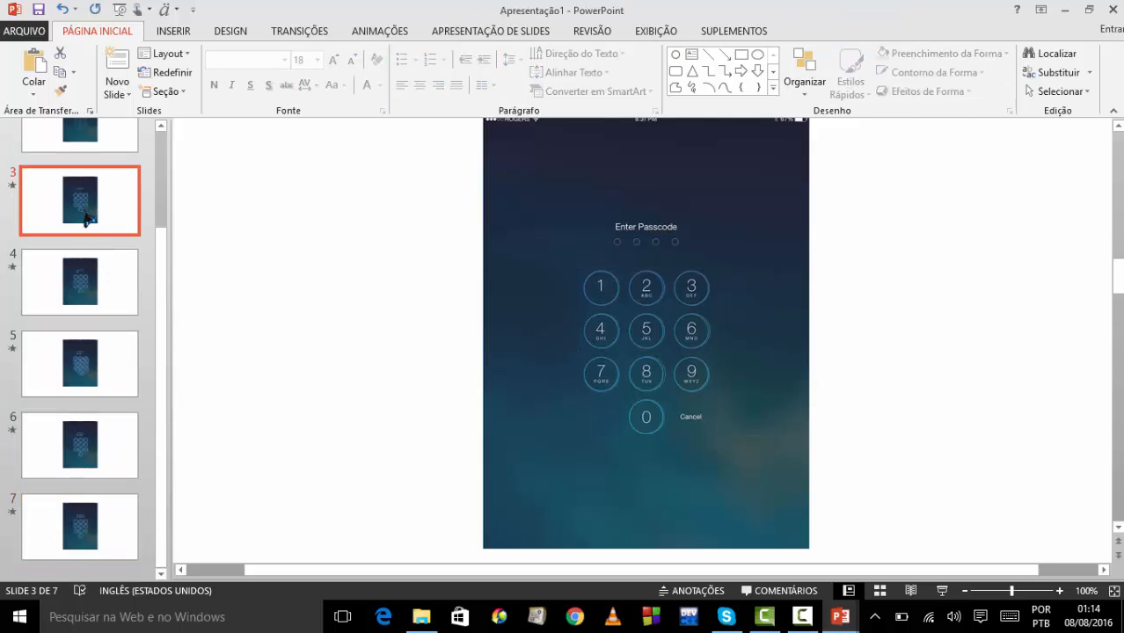
- Select the grouped keypad circles on slide 3
{"action": "left_click", "coordinate": [668, 376]}
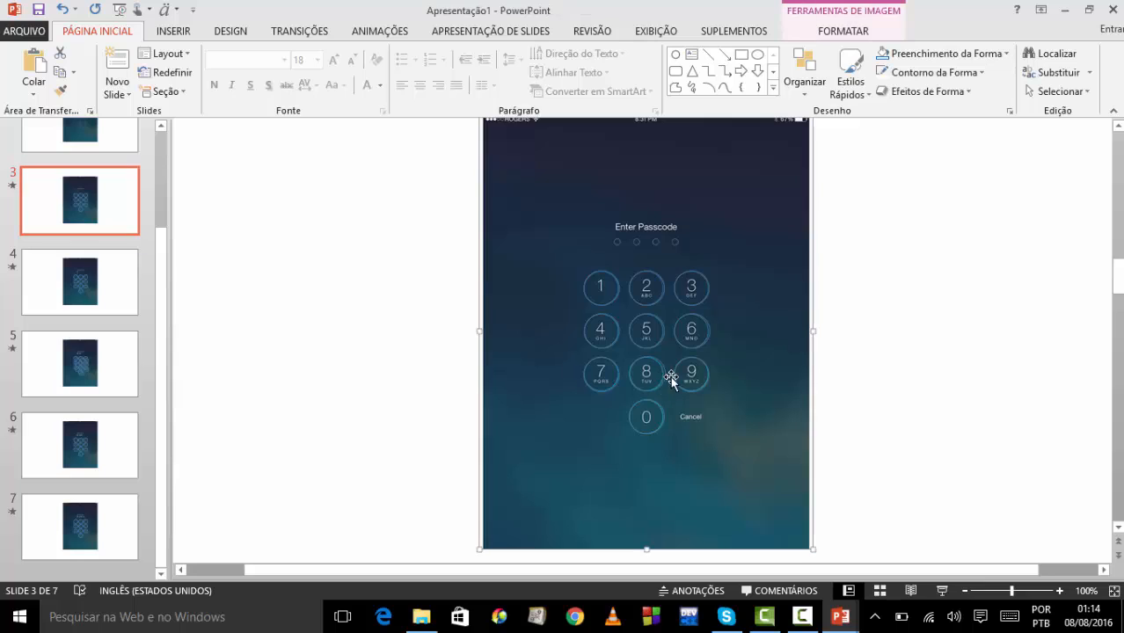
{"action": "left_click", "coordinate": [596, 334]}
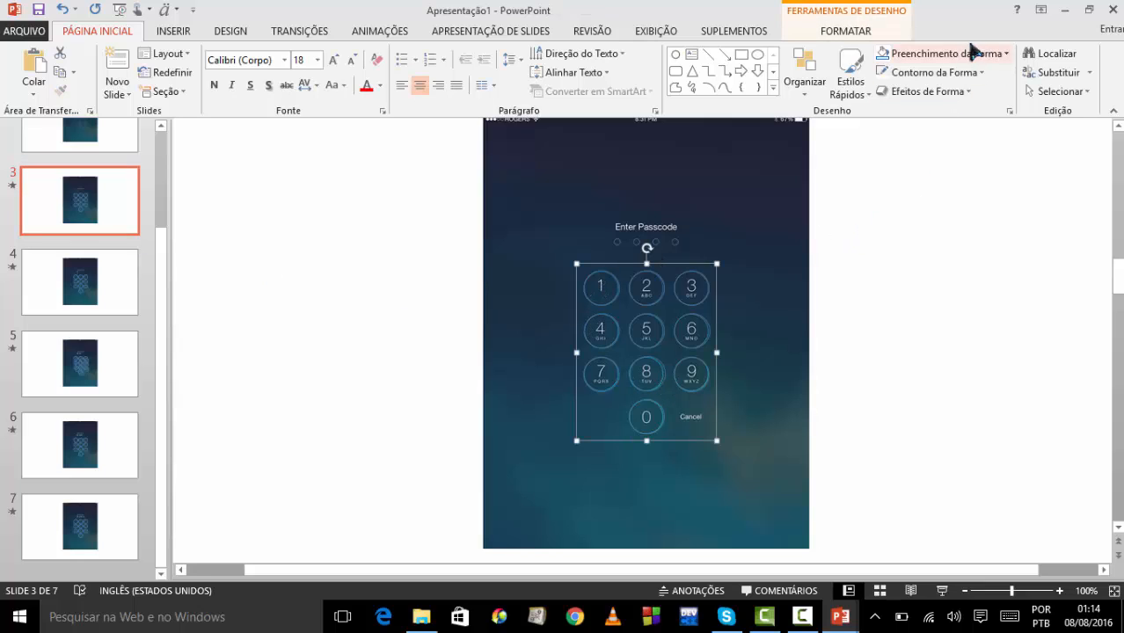
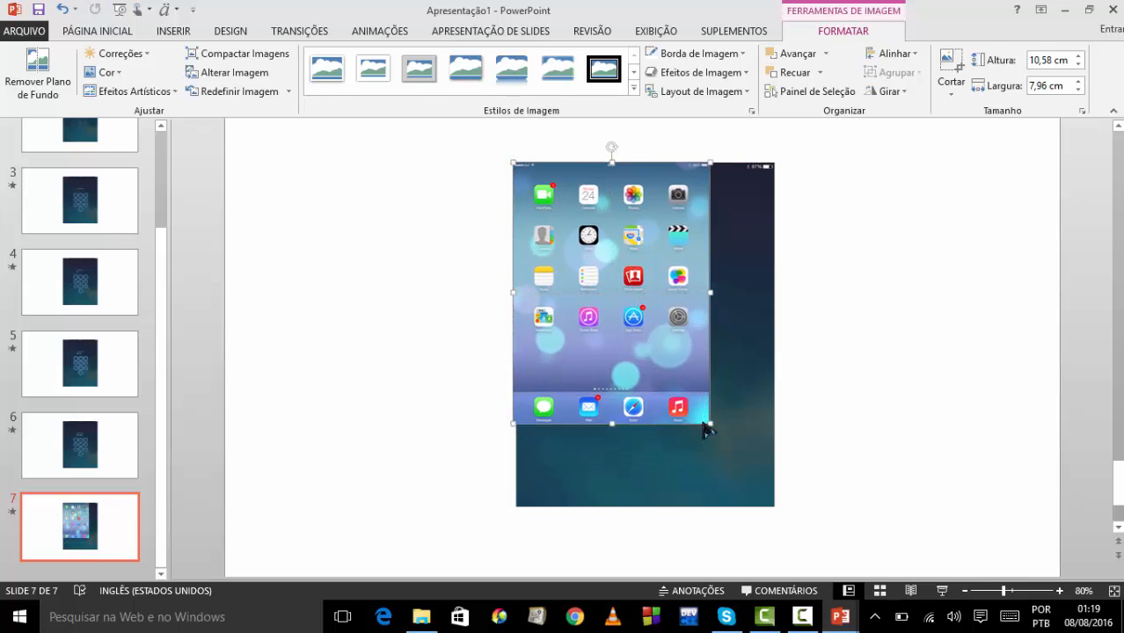
- Enlarge the home-screen picture on slide 7 to about 14.21 cm high and 10.7 cm wide so it covers the lock-screen picture
{"action": "left_click_drag", "start_coordinate": [709, 427], "coordinate": [770, 502]}
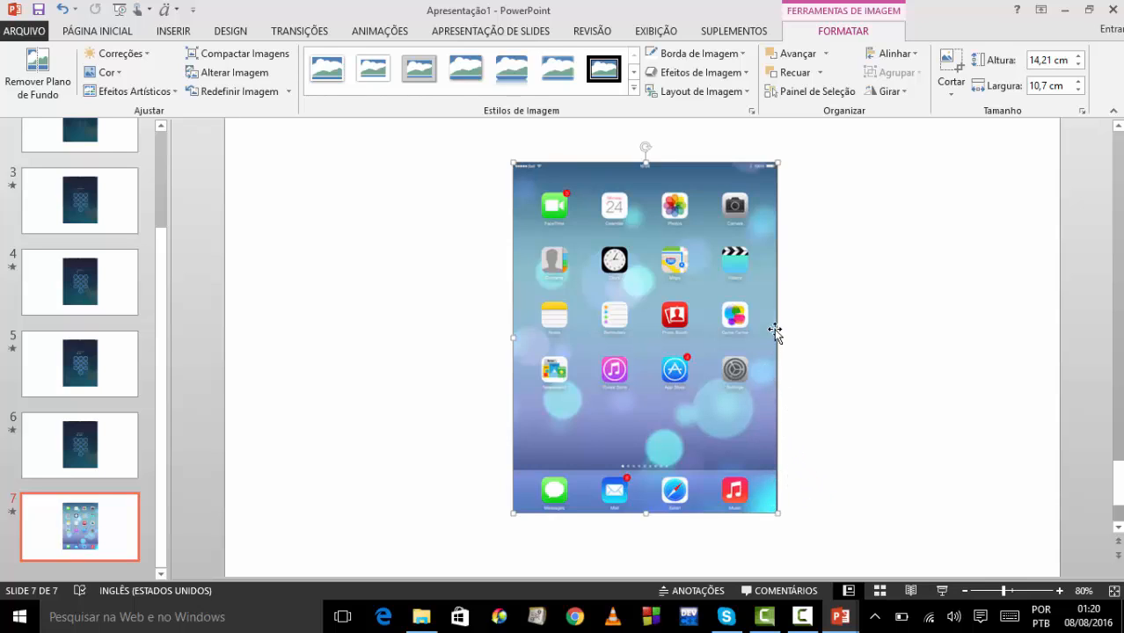
{"action": "left_click_drag", "start_coordinate": [774, 340], "coordinate": [783, 342]}
{"action": "left_click", "coordinate": [824, 493]}
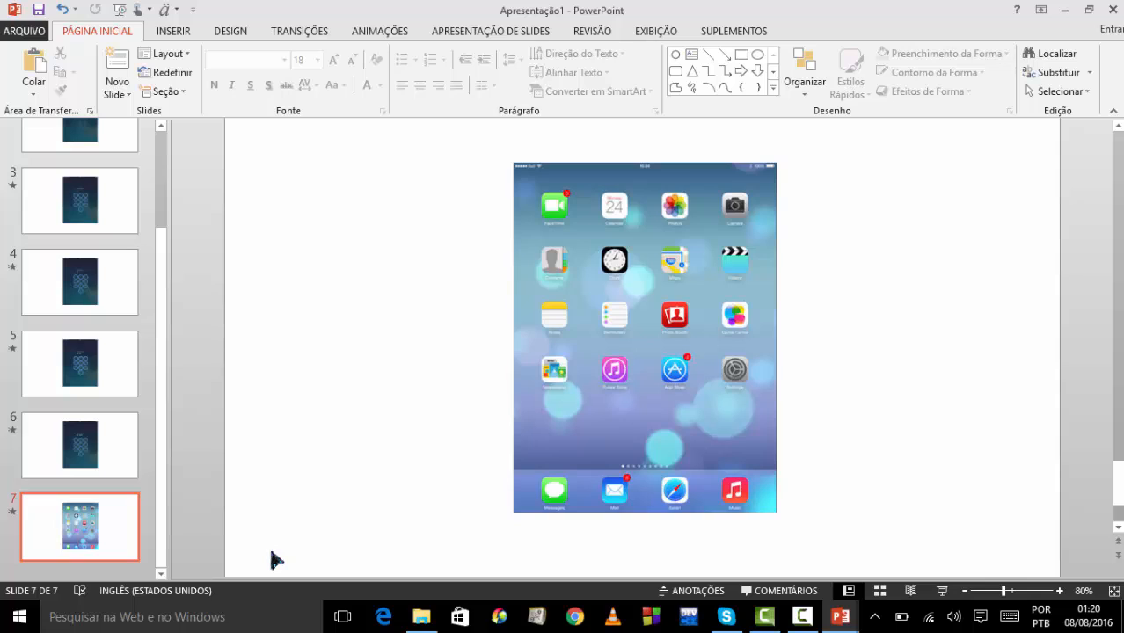
- Open slide 7's object list and check which objects lie beneath the home-screen picture
{"action": "left_click", "coordinate": [1080, 91]}
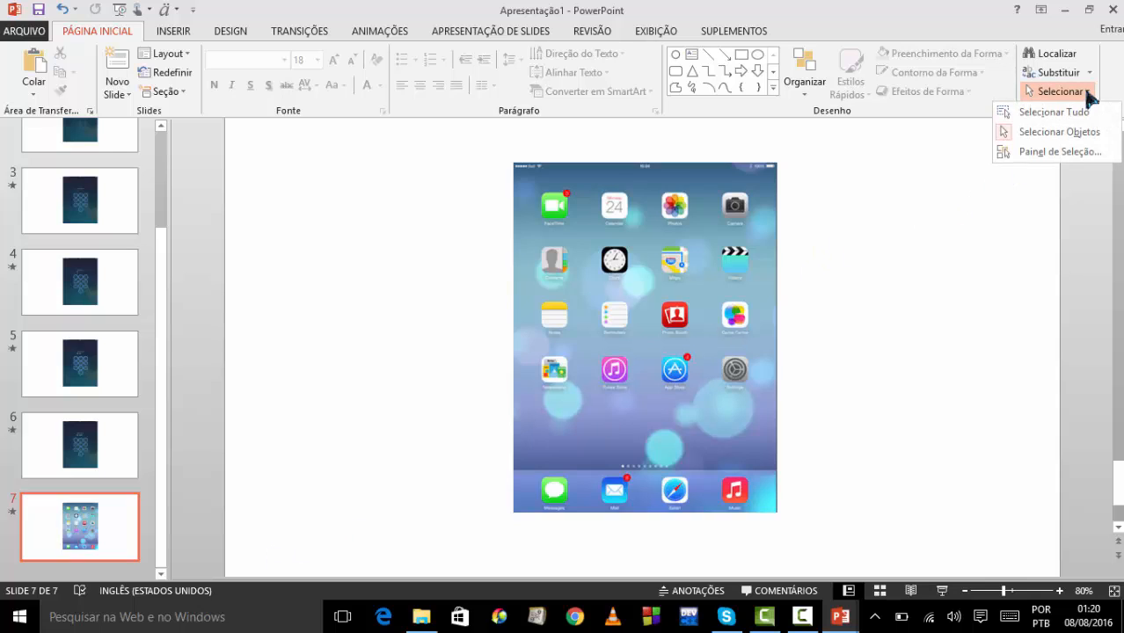
{"action": "left_click", "coordinate": [1068, 150]}
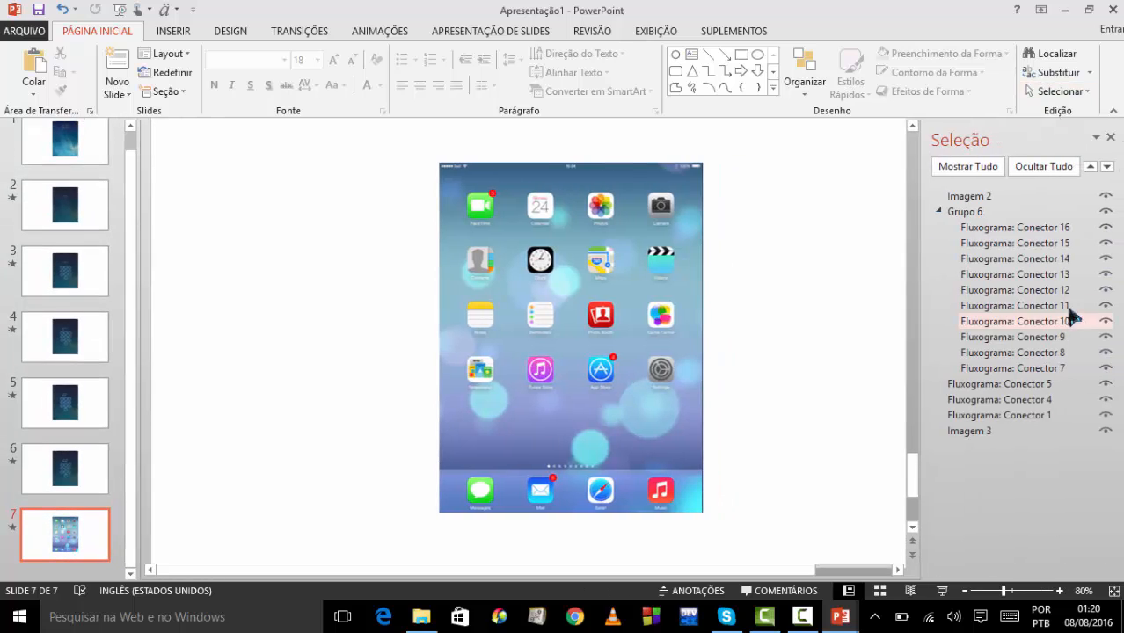
{"action": "left_click", "coordinate": [1017, 402]}
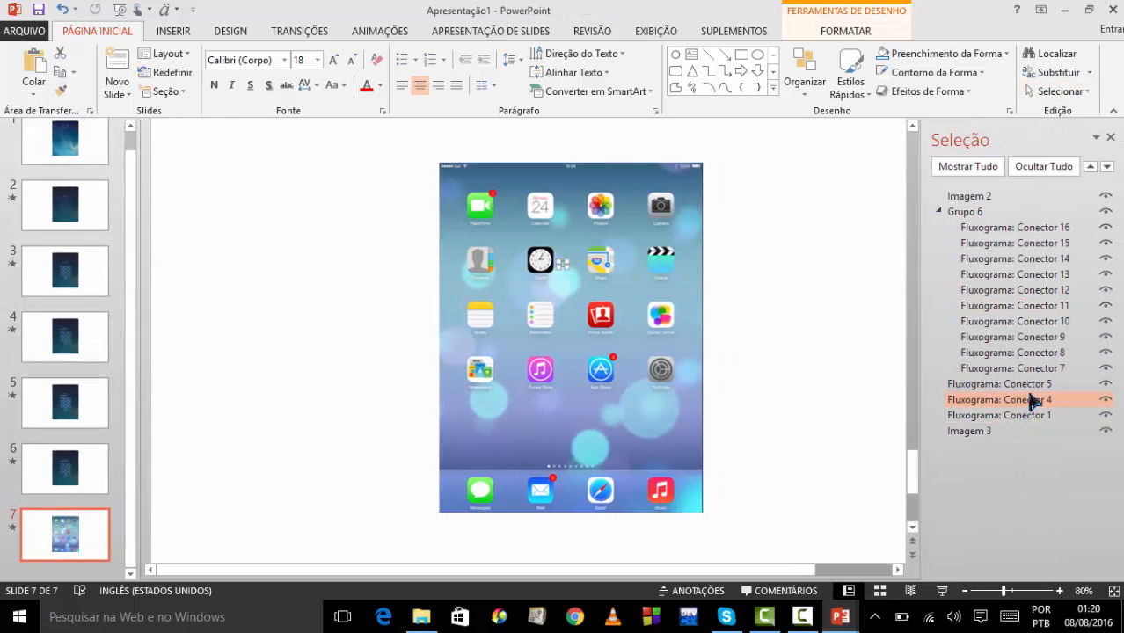
{"action": "left_click", "coordinate": [1038, 370]}
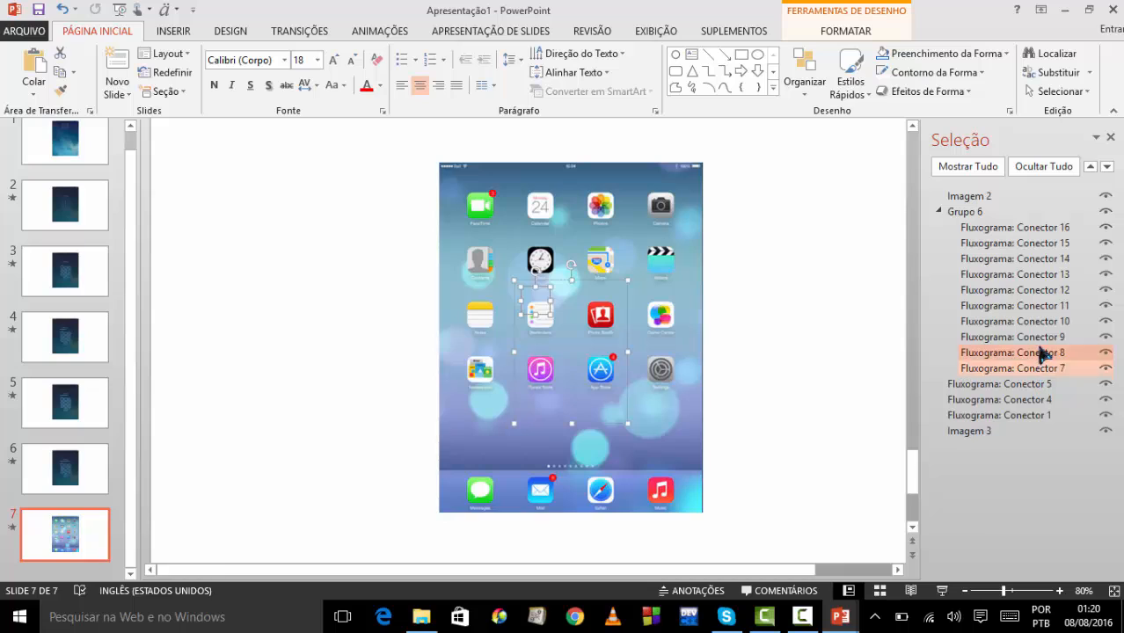
{"action": "left_click", "coordinate": [1041, 353]}
{"action": "left_click", "coordinate": [992, 431]}
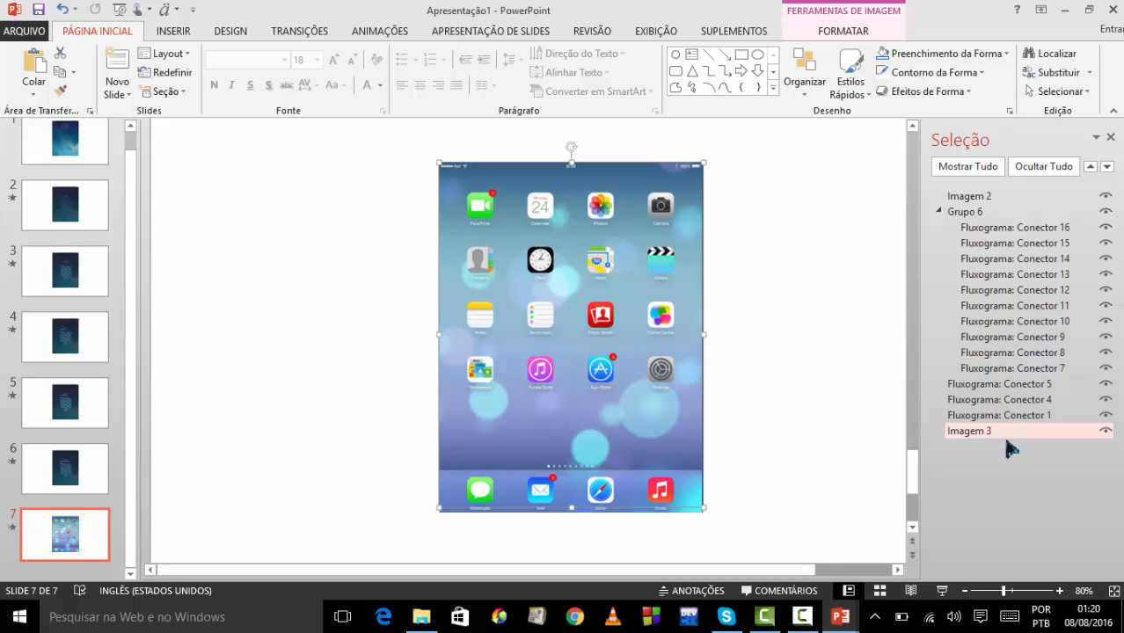
{"action": "left_click", "coordinate": [1008, 431]}
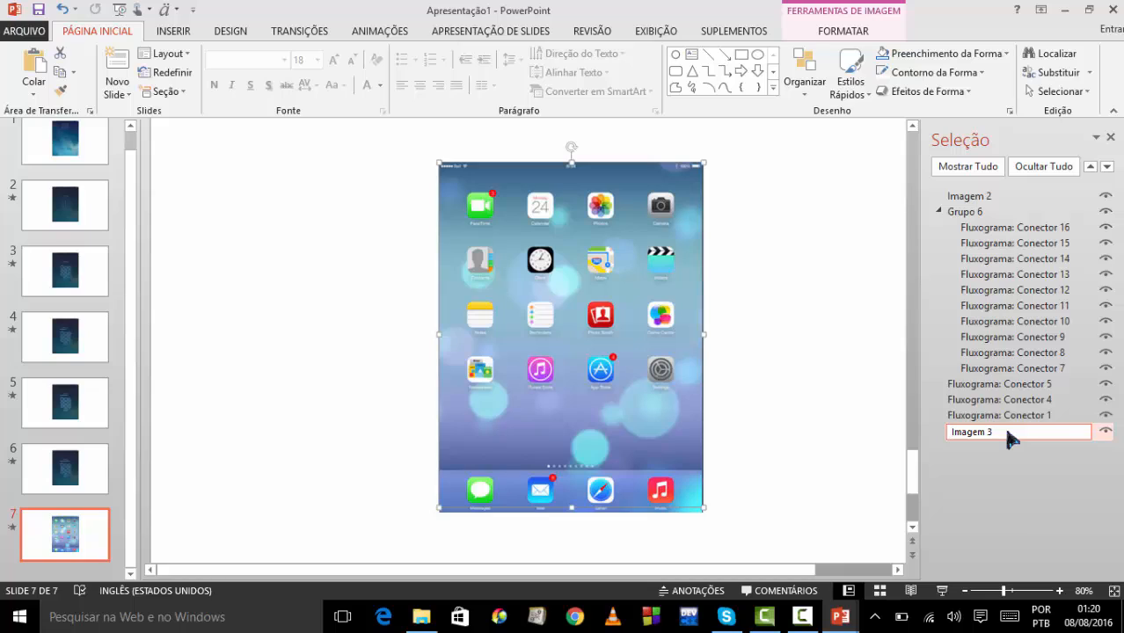
- Hide Imagem 3 on slide 7 temporarily and identify the remaining listed objects one by one
{"action": "left_click", "coordinate": [1106, 431]}
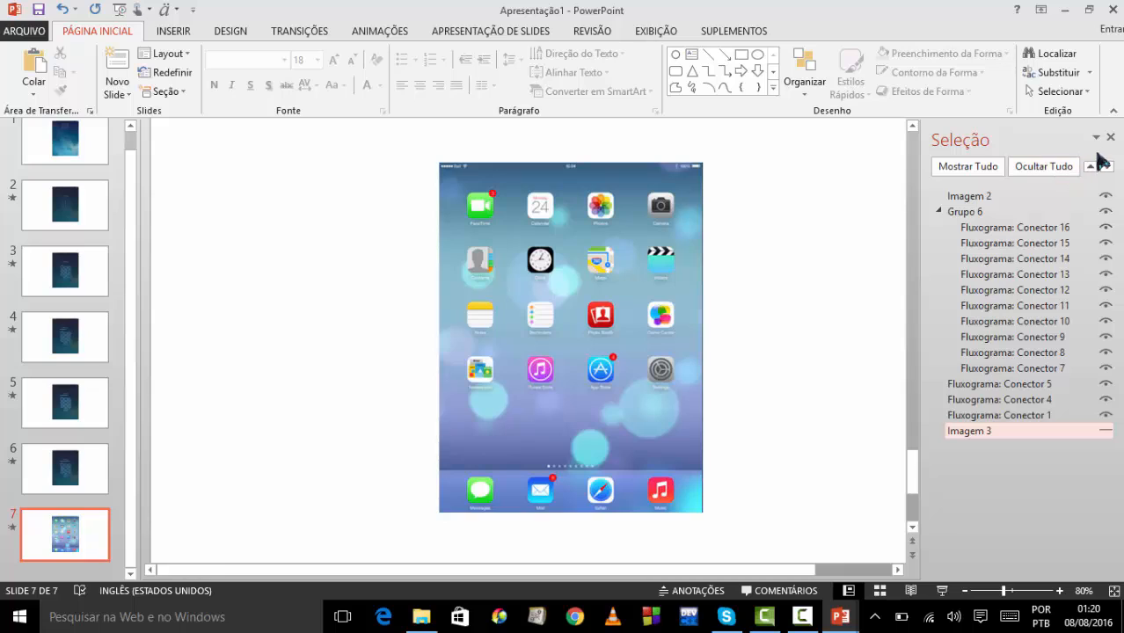
{"action": "left_click", "coordinate": [1094, 195]}
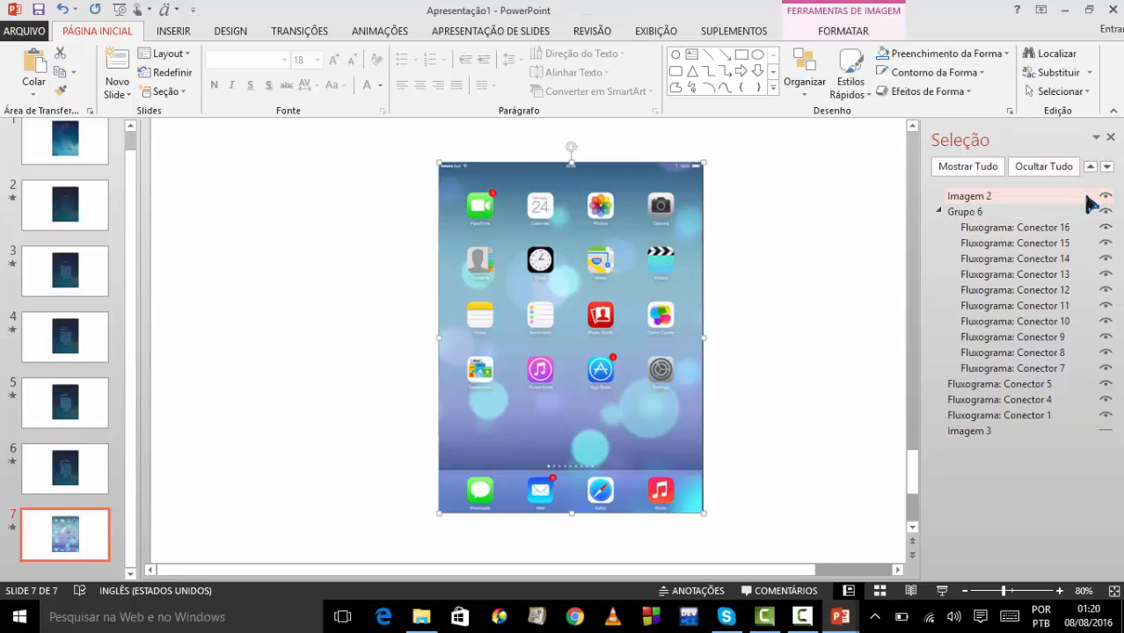
{"action": "left_click", "coordinate": [1076, 212]}
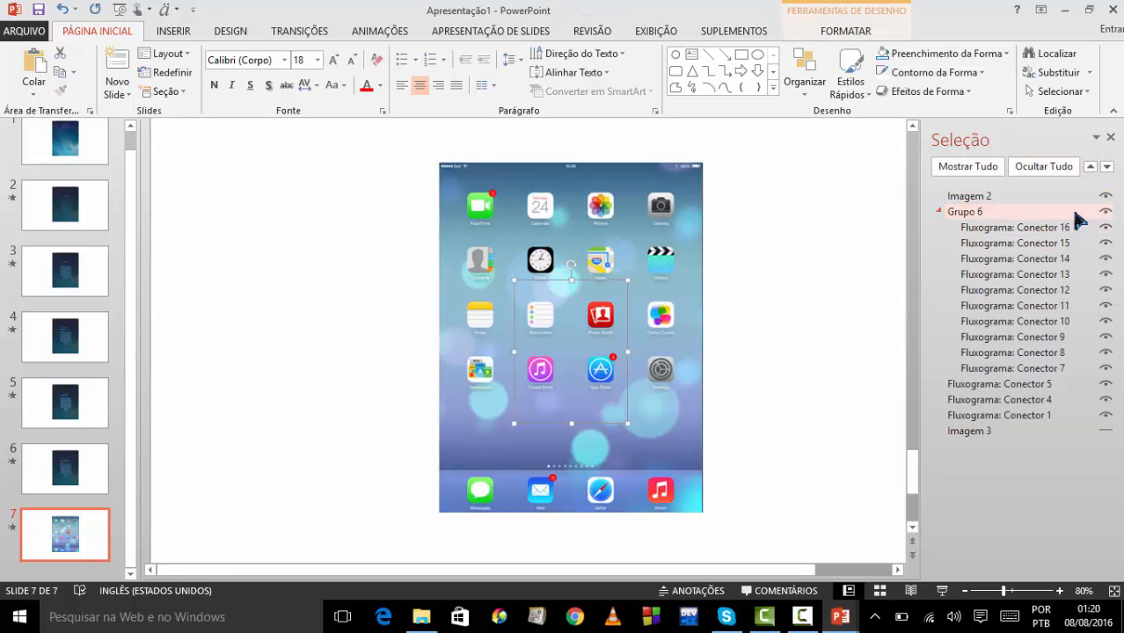
{"action": "left_click", "coordinate": [1008, 366]}
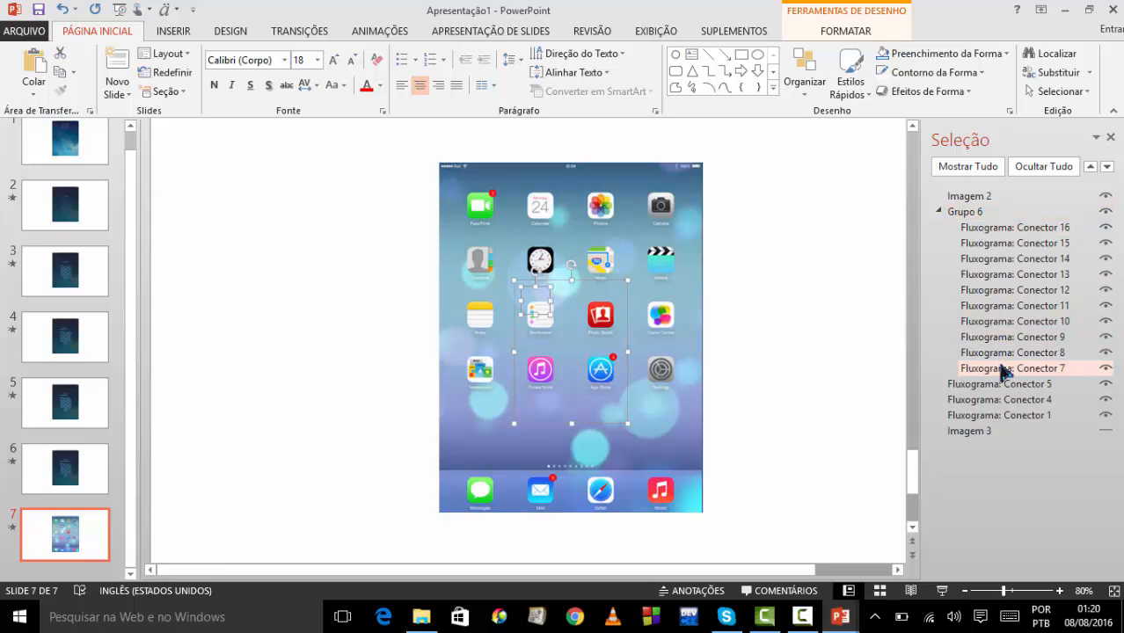
{"action": "left_click", "coordinate": [999, 416]}
- Delete Imagem 3 and the passcode dots Fluxograma: Conector 1, 4 and 5 from slide 7
{"action": "left_click", "coordinate": [988, 432]}
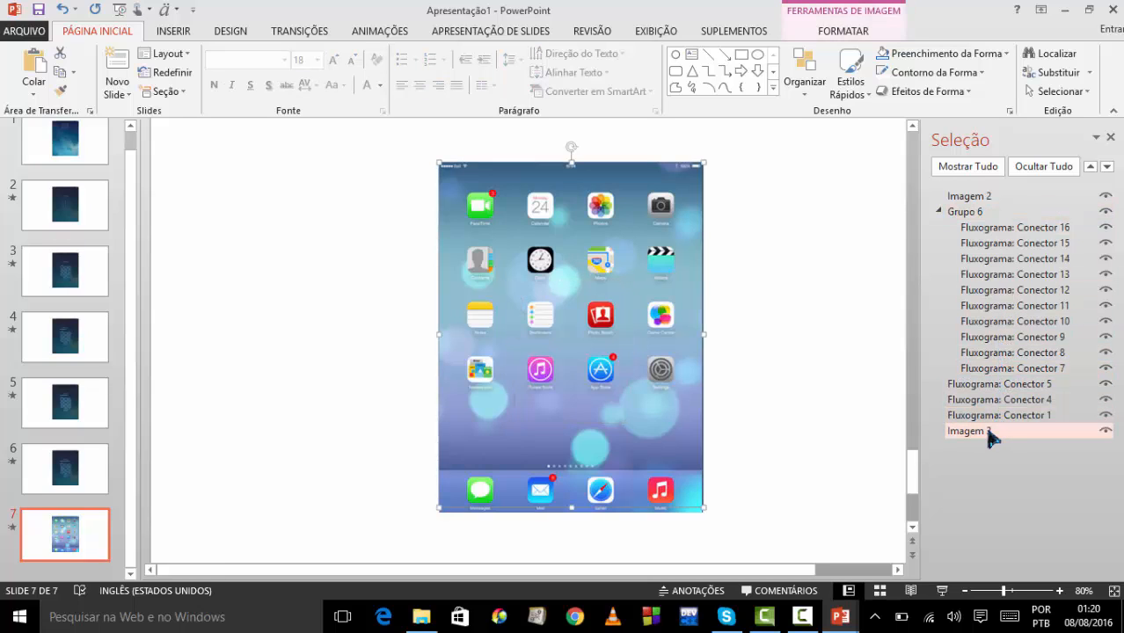
{"action": "key", "text": "Delete"}
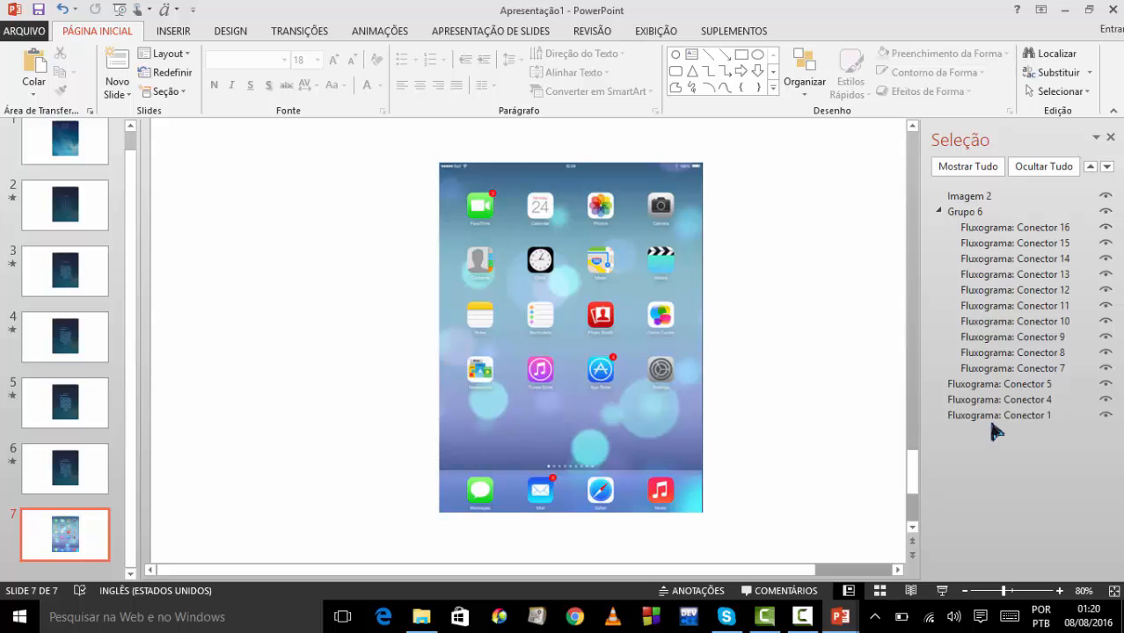
{"action": "left_click", "coordinate": [992, 417]}
{"action": "key", "text": "Delete"}
{"action": "left_click", "coordinate": [991, 401]}
{"action": "key", "text": "Delete"}
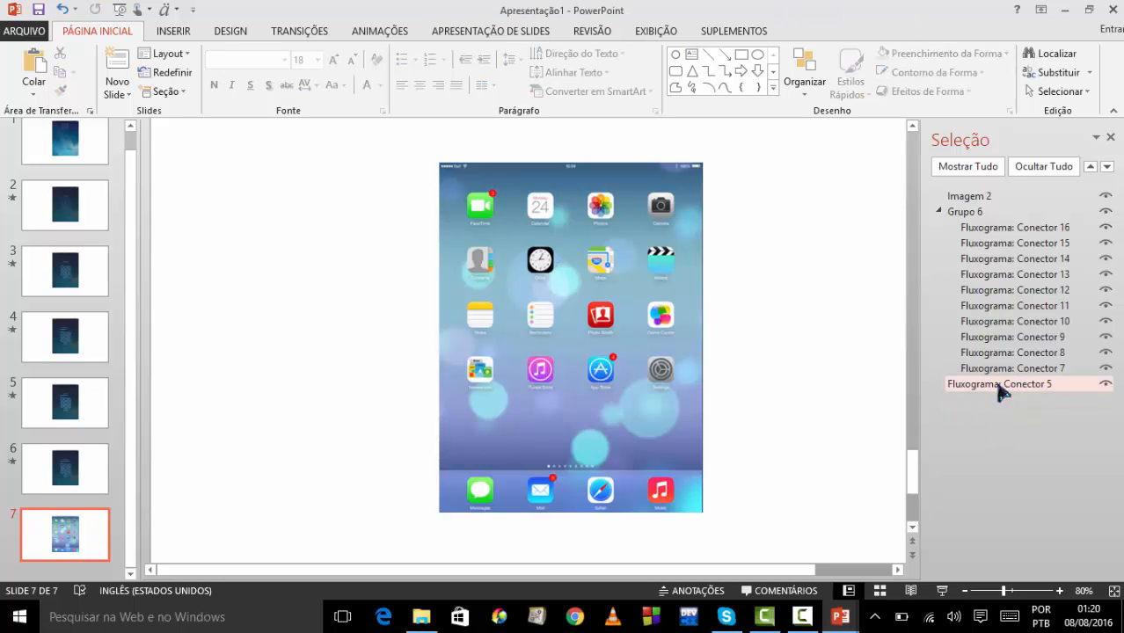
{"action": "left_click", "coordinate": [999, 387]}
{"action": "key", "text": "Delete"}
- Delete all keypad circles of Grupo 6, Fluxograma: Conector 7 to 16, from slide 7
{"action": "left_click", "coordinate": [1003, 369]}
{"action": "key", "text": "Delete"}
{"action": "left_click", "coordinate": [1012, 352]}
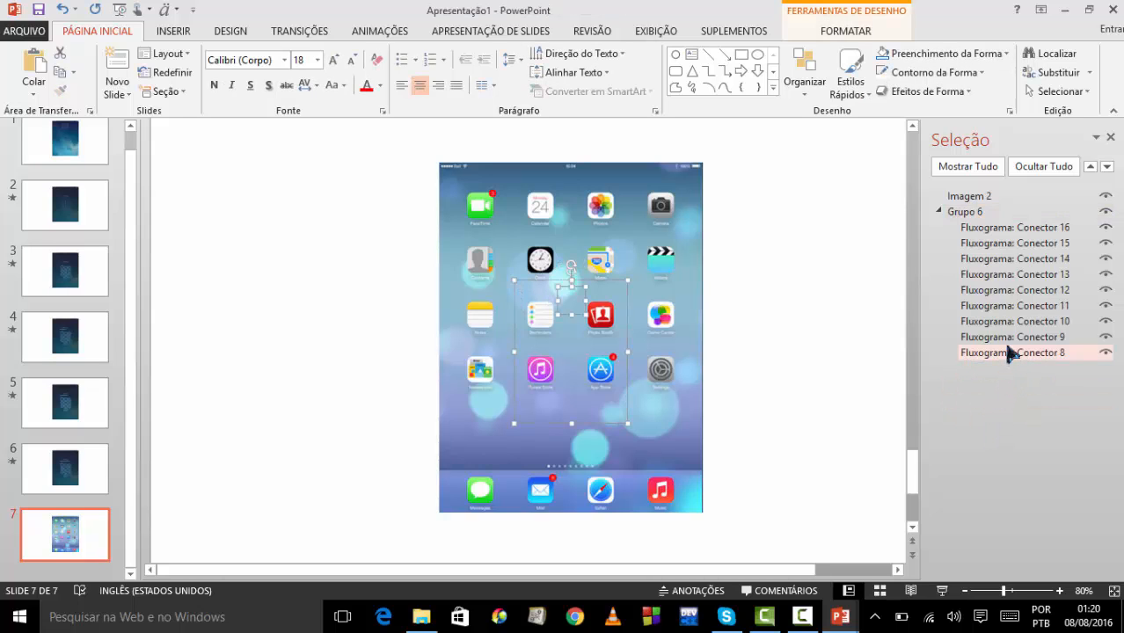
{"action": "key", "text": "Delete"}
{"action": "left_click", "coordinate": [1009, 340]}
{"action": "key", "text": "Delete"}
{"action": "left_click", "coordinate": [1011, 321]}
{"action": "key", "text": "Delete"}
{"action": "left_click", "coordinate": [1014, 306]}
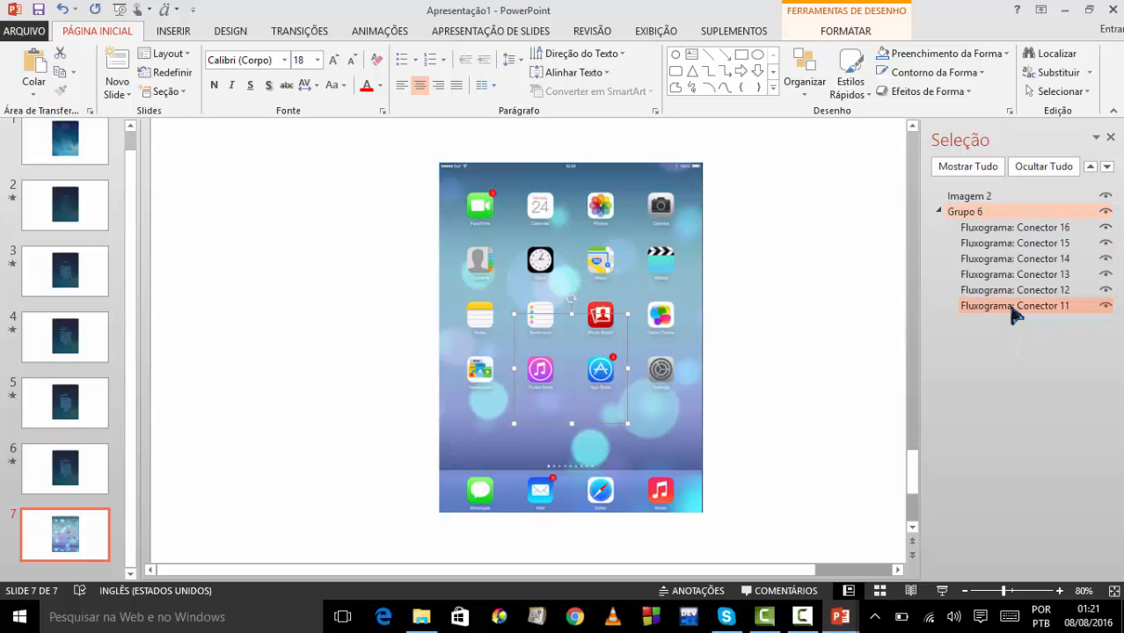
{"action": "key", "text": "Delete"}
{"action": "left_click", "coordinate": [1015, 290]}
{"action": "key", "text": "Delete"}
{"action": "left_click", "coordinate": [1014, 275]}
{"action": "key", "text": "Delete"}
{"action": "left_click", "coordinate": [1011, 258]}
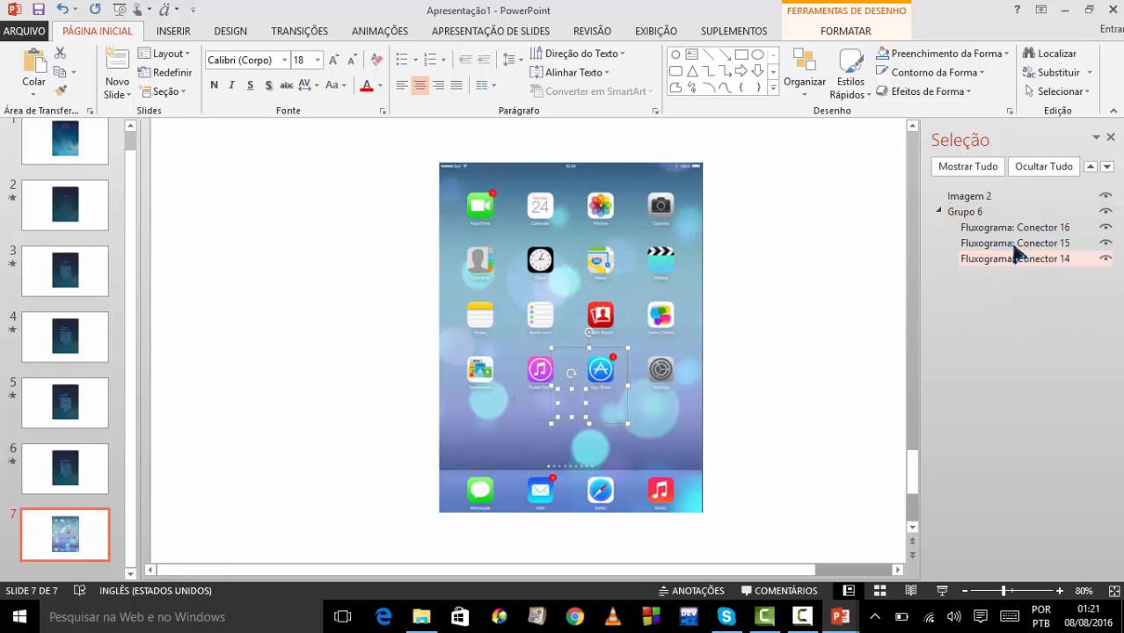
{"action": "key", "text": "Delete"}
{"action": "key", "text": "Delete"}
{"action": "left_click", "coordinate": [1007, 217]}
{"action": "key", "text": "Delete"}
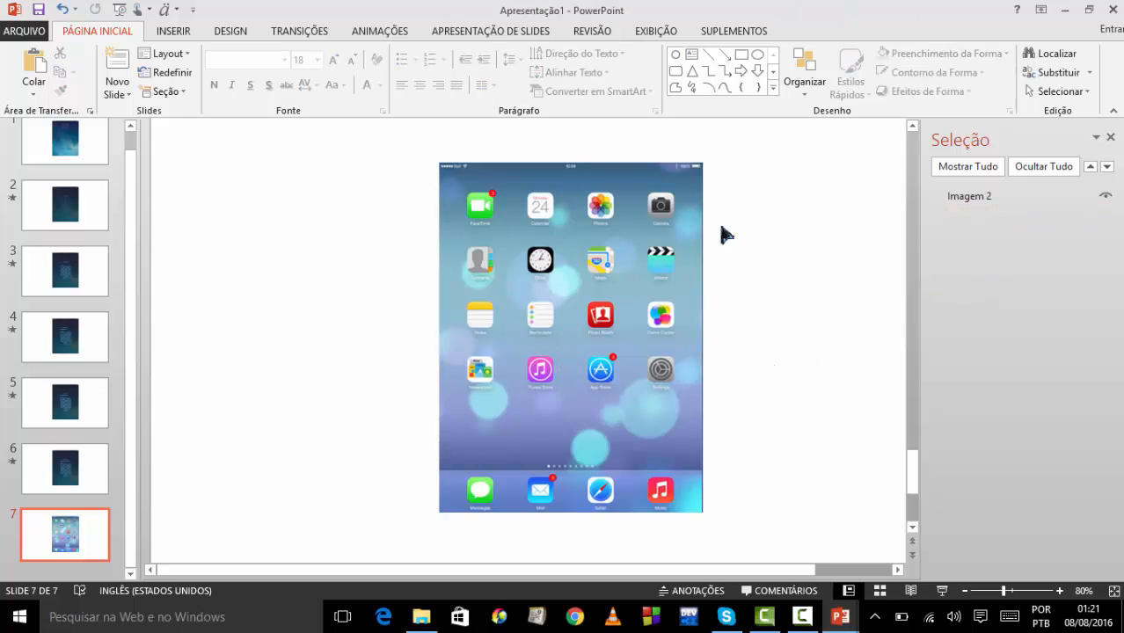
- Check the home-screen picture on slide 7 by toggling its visibility, and close the object list
{"action": "left_click", "coordinate": [948, 197]}
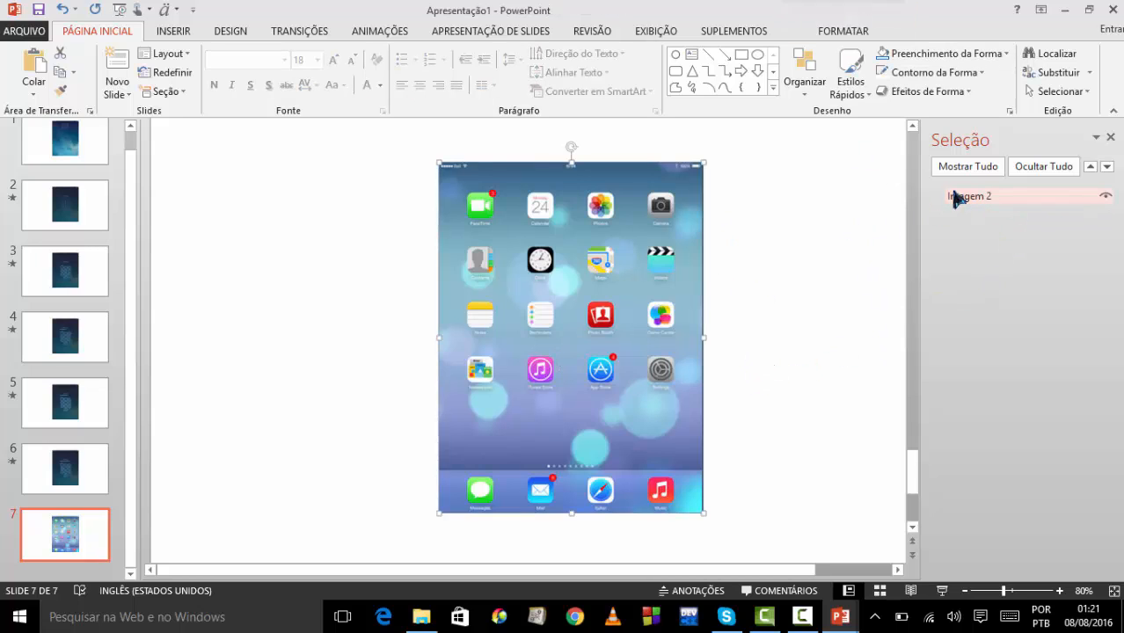
{"action": "left_click", "coordinate": [1106, 197]}
{"action": "left_click", "coordinate": [1106, 196]}
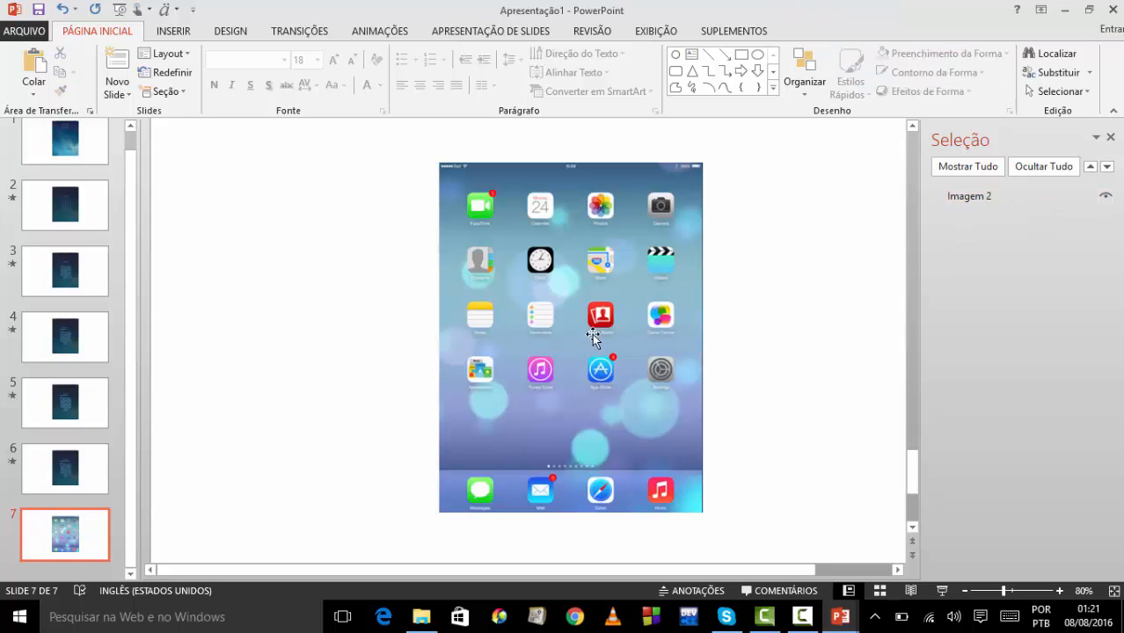
{"action": "left_click", "coordinate": [1111, 137]}
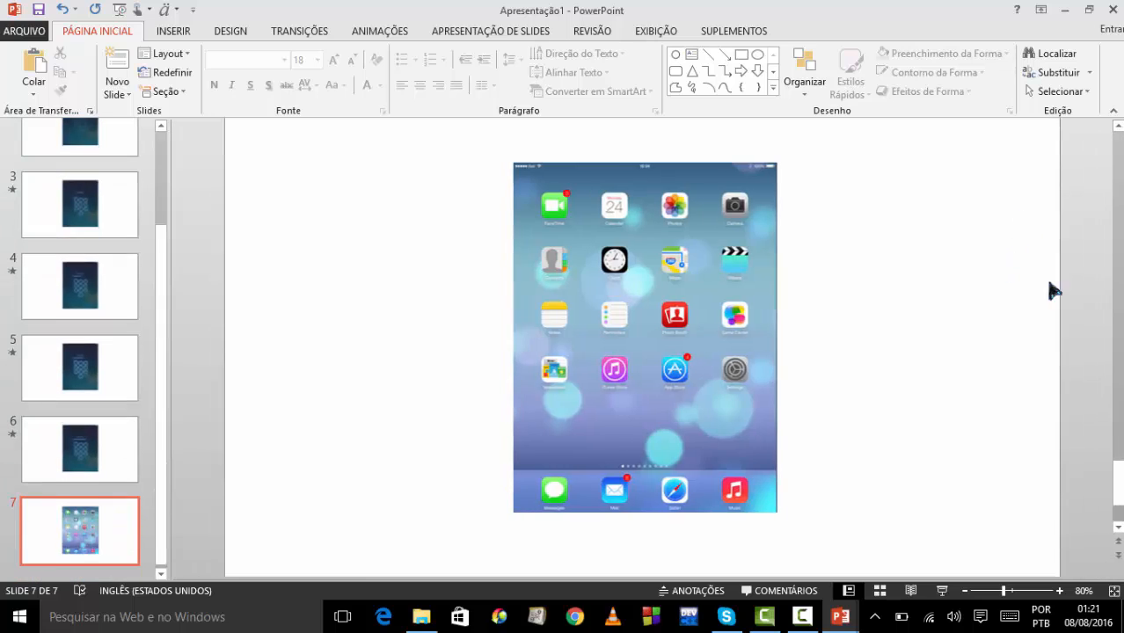
- Ungroup the linked keypad circles on slide 6
{"action": "left_click", "coordinate": [99, 450]}
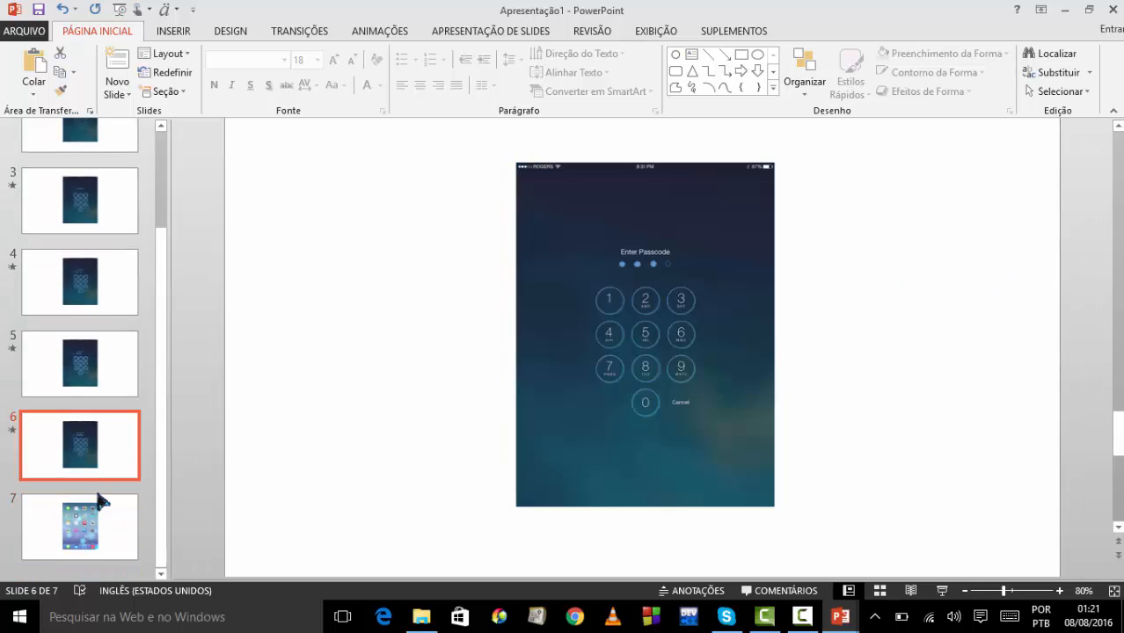
{"action": "left_click", "coordinate": [104, 512]}
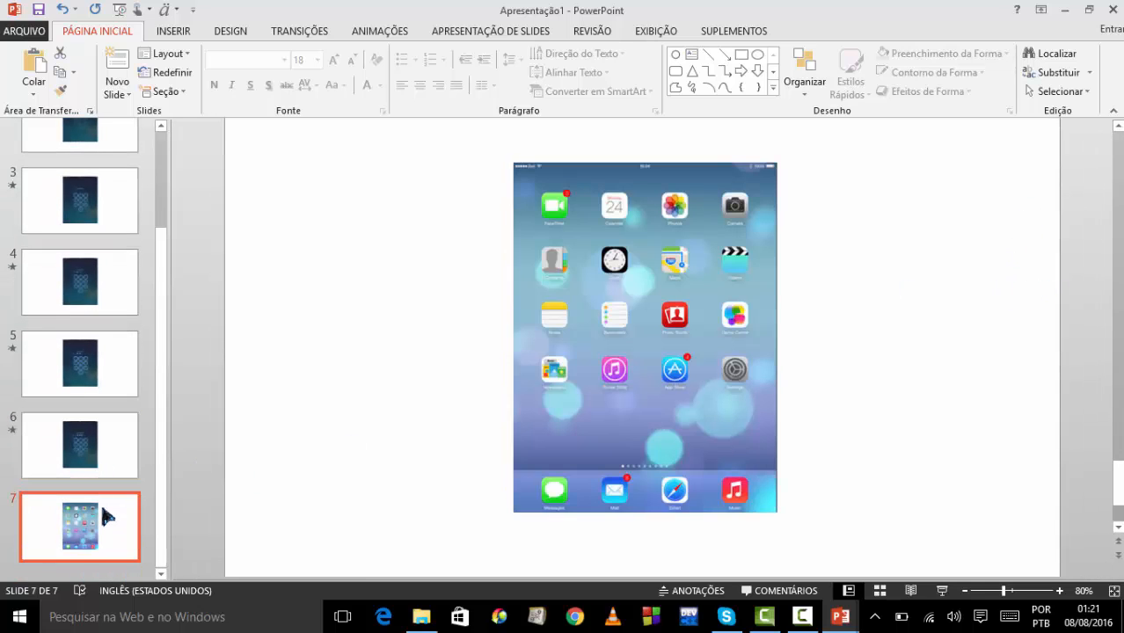
{"action": "left_click", "coordinate": [85, 444]}
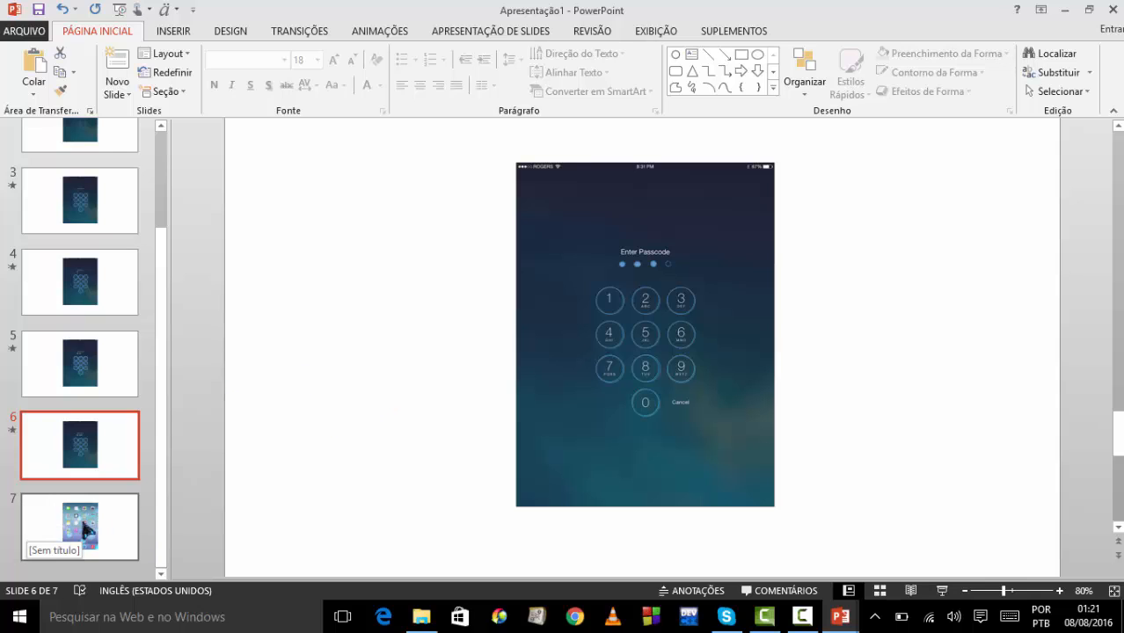
{"action": "left_click", "coordinate": [620, 311]}
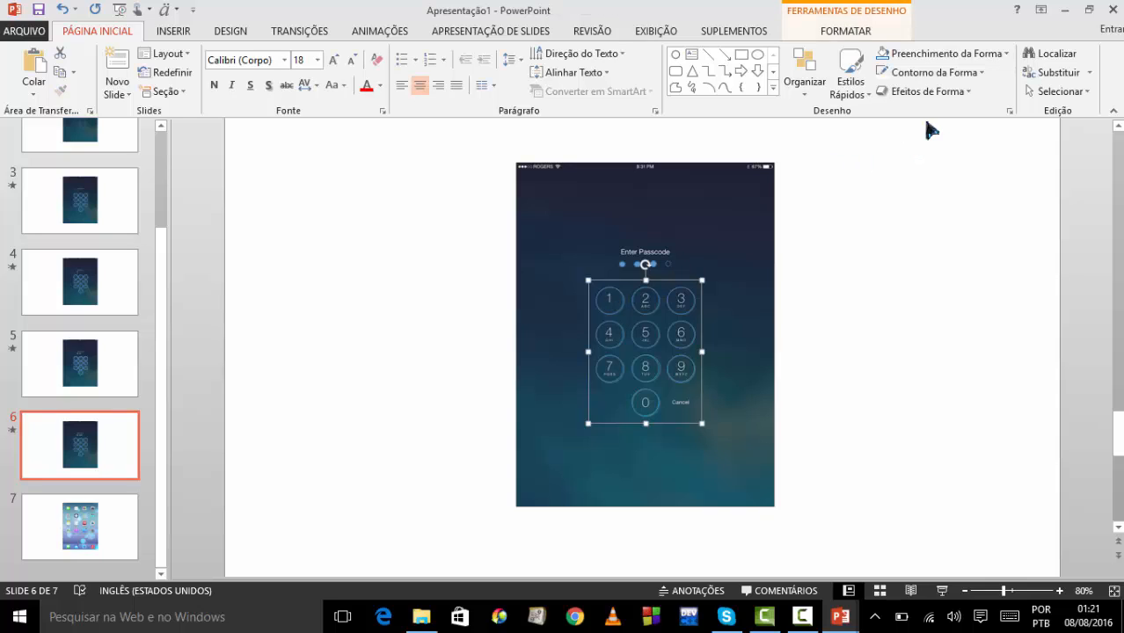
{"action": "left_click", "coordinate": [853, 32]}
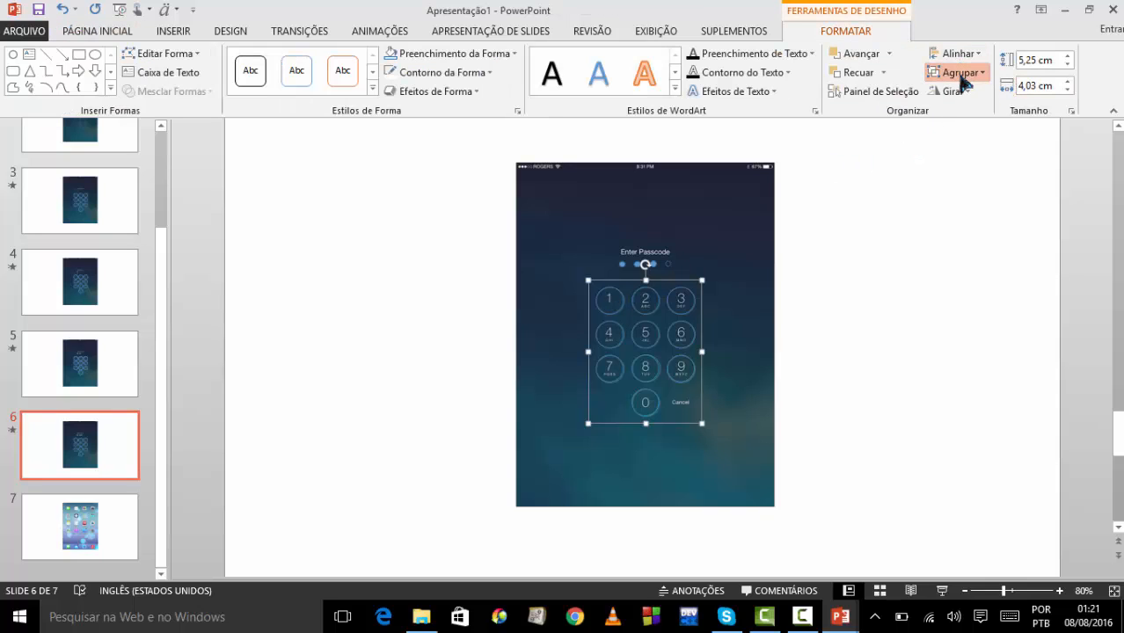
{"action": "left_click", "coordinate": [959, 72]}
{"action": "left_click", "coordinate": [964, 137]}
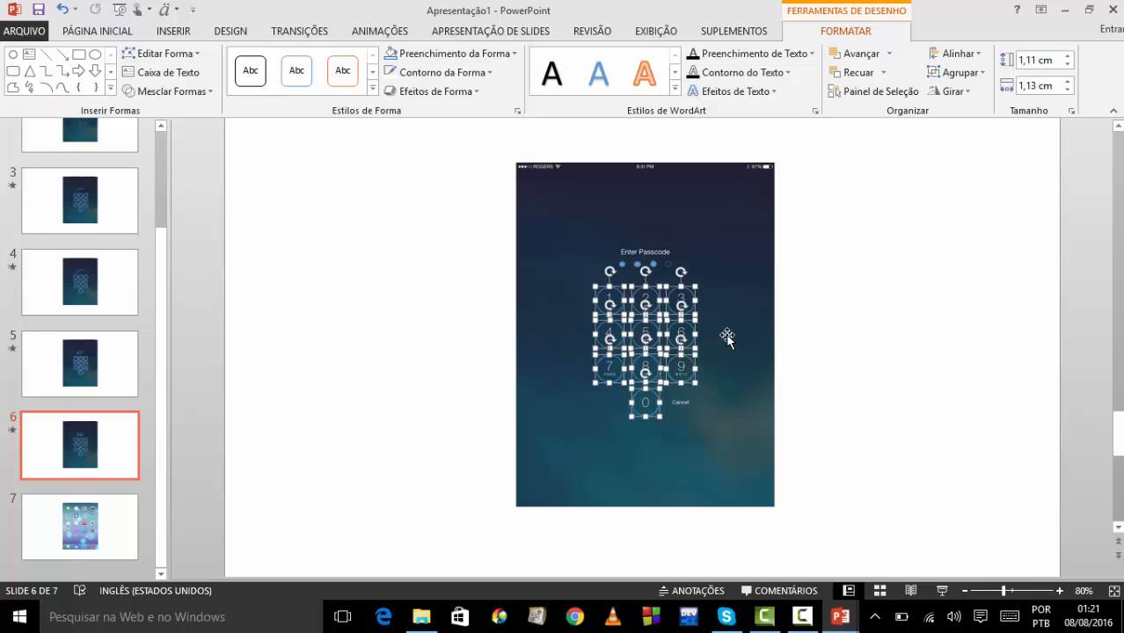
- Change the hyperlink of the keypad circle 1 on slide 6 so it points to slide 7
{"action": "left_click", "coordinate": [606, 319]}
{"action": "left_click", "coordinate": [606, 304]}
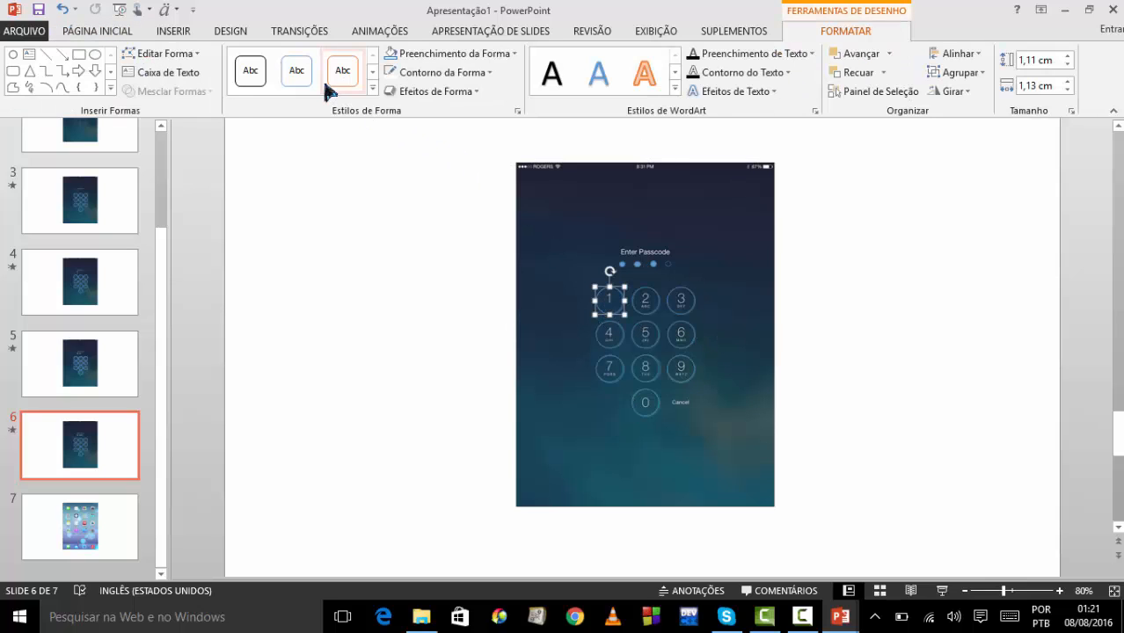
{"action": "left_click", "coordinate": [172, 32]}
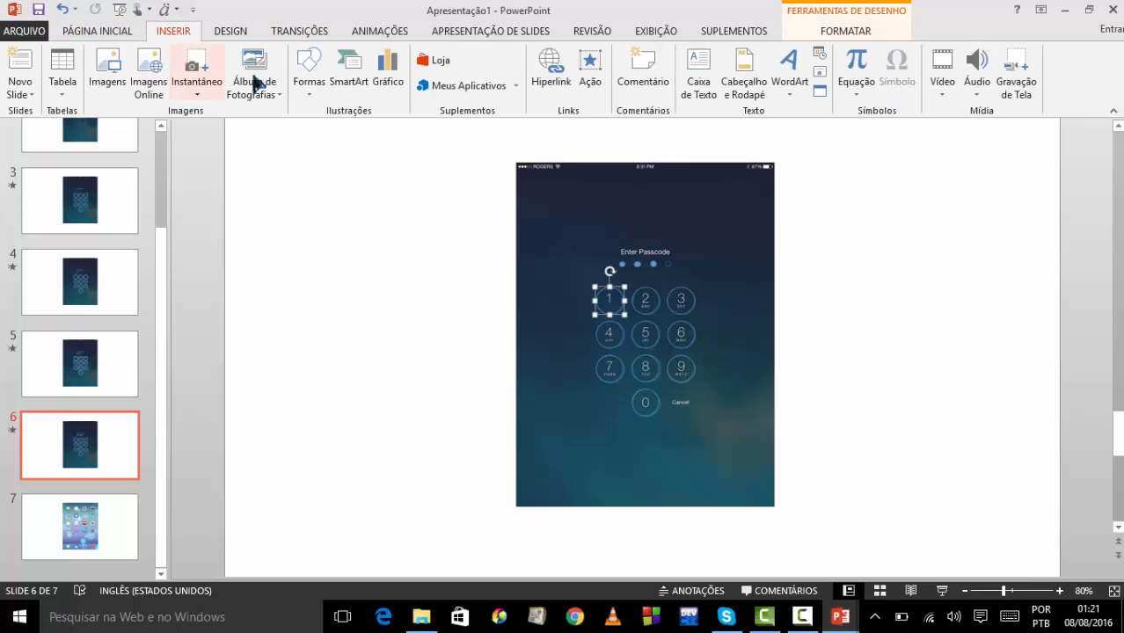
{"action": "left_click", "coordinate": [550, 70]}
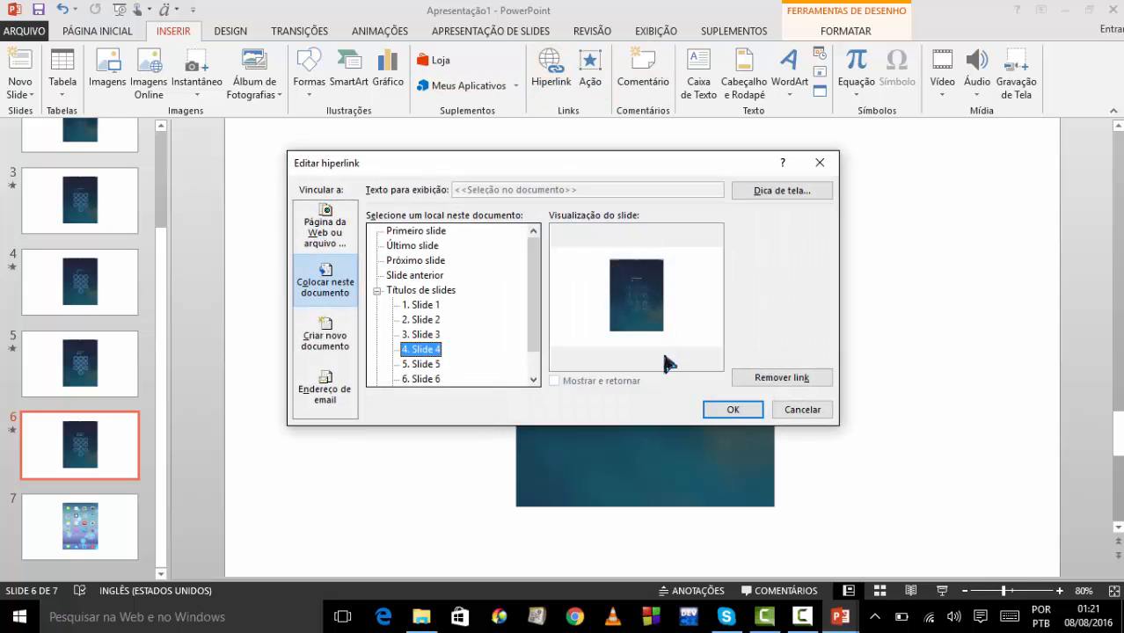
{"action": "left_click_drag", "start_coordinate": [535, 291], "coordinate": [535, 317]}
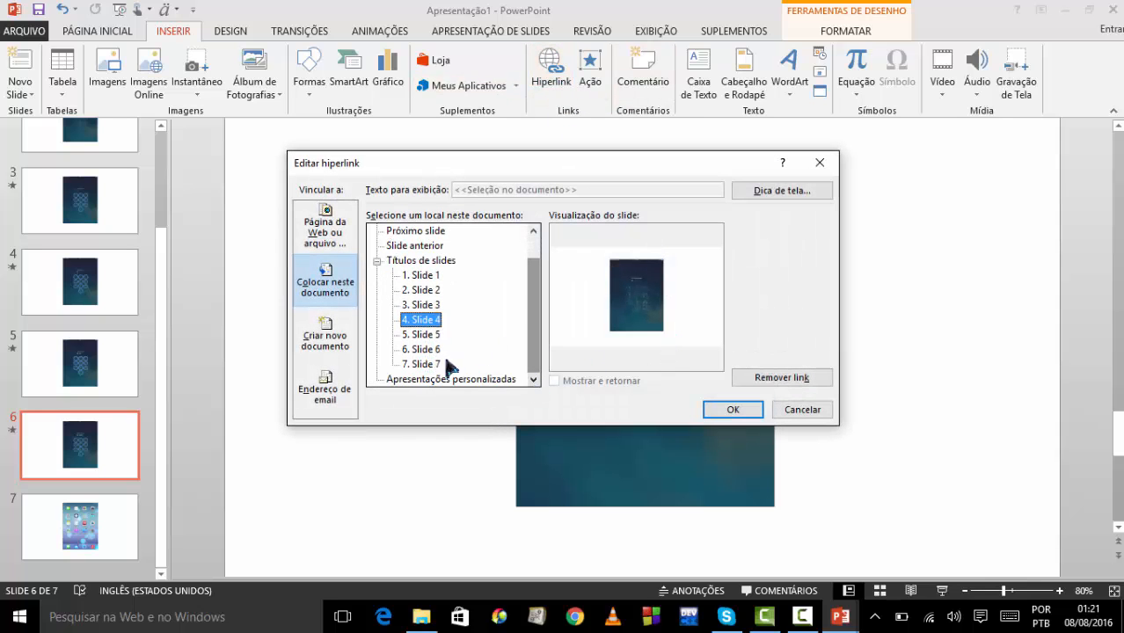
{"action": "left_click", "coordinate": [430, 364]}
{"action": "left_click", "coordinate": [728, 410]}
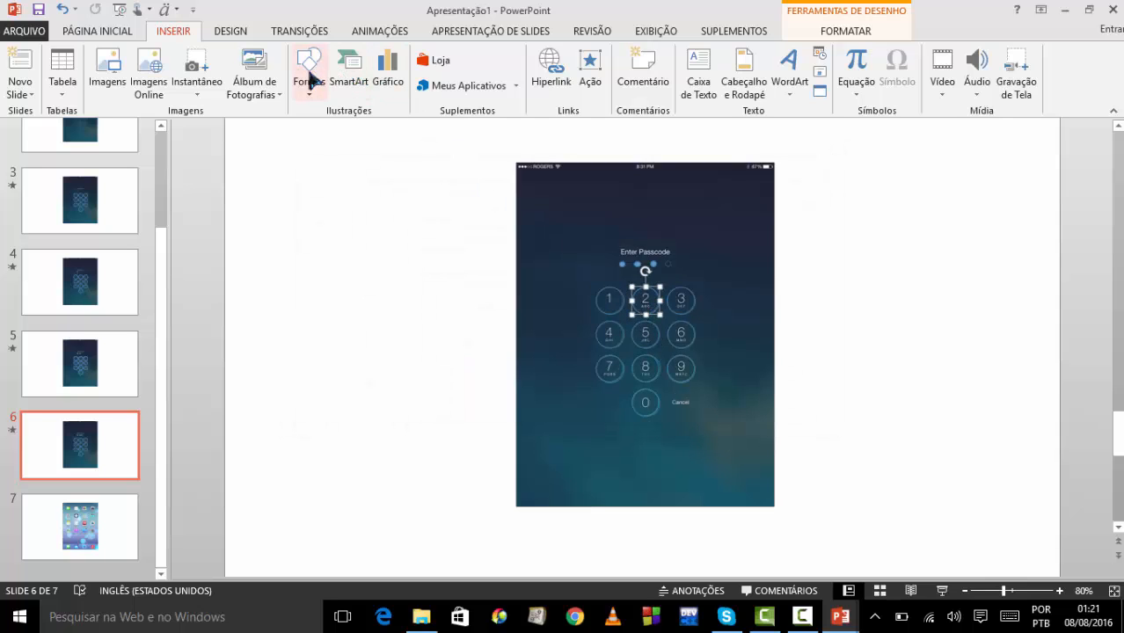
- Change the hyperlink of the keypad circle 2 on slide 6 so it points to slide 7
{"action": "left_click", "coordinate": [536, 106]}
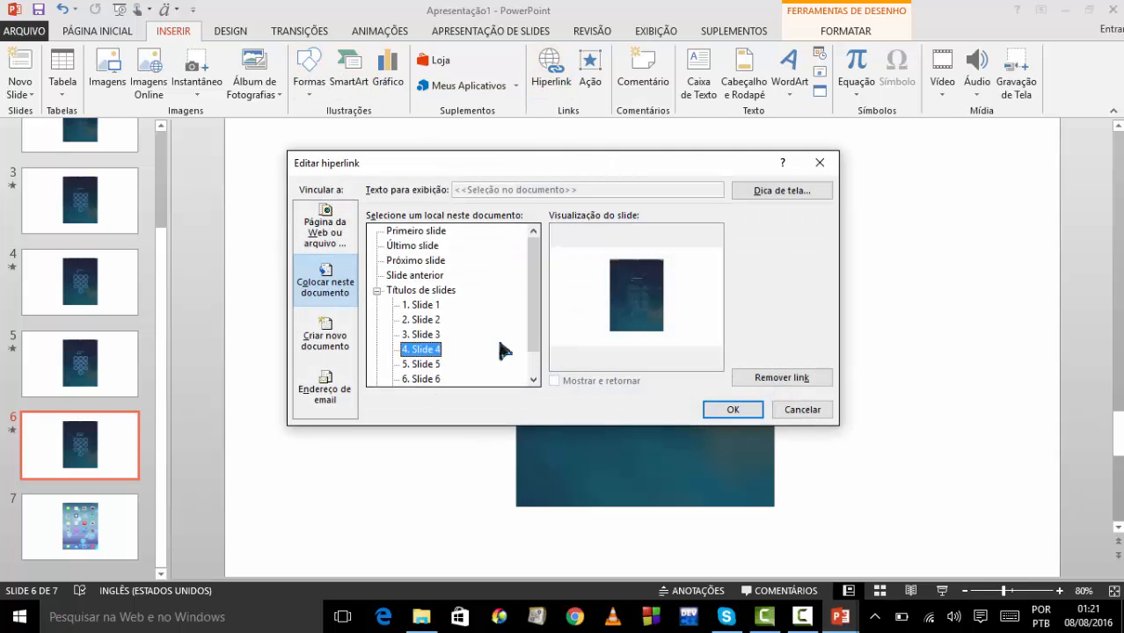
{"action": "scroll", "coordinate": [519, 357], "scroll_direction": "down", "scroll_amount": 1}
{"action": "left_click", "coordinate": [421, 364]}
{"action": "left_click", "coordinate": [737, 409]}
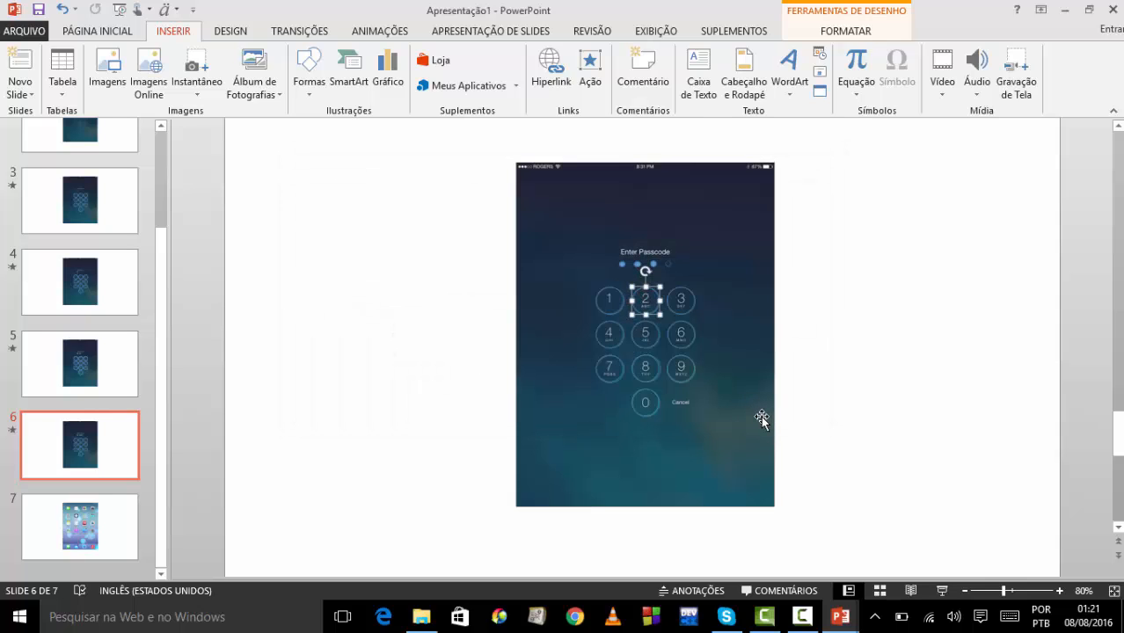
- Change the hyperlink of the keypad circle 3 on slide 6 so it points to slide 7
{"action": "left_click", "coordinate": [686, 315]}
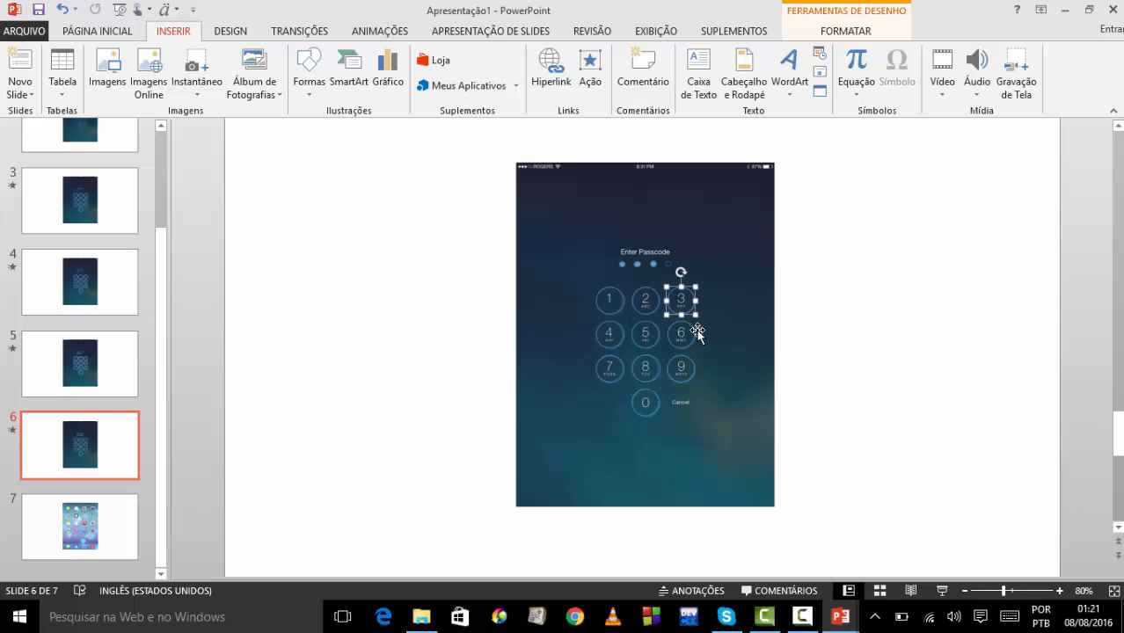
{"action": "key", "text": "ctrl+k"}
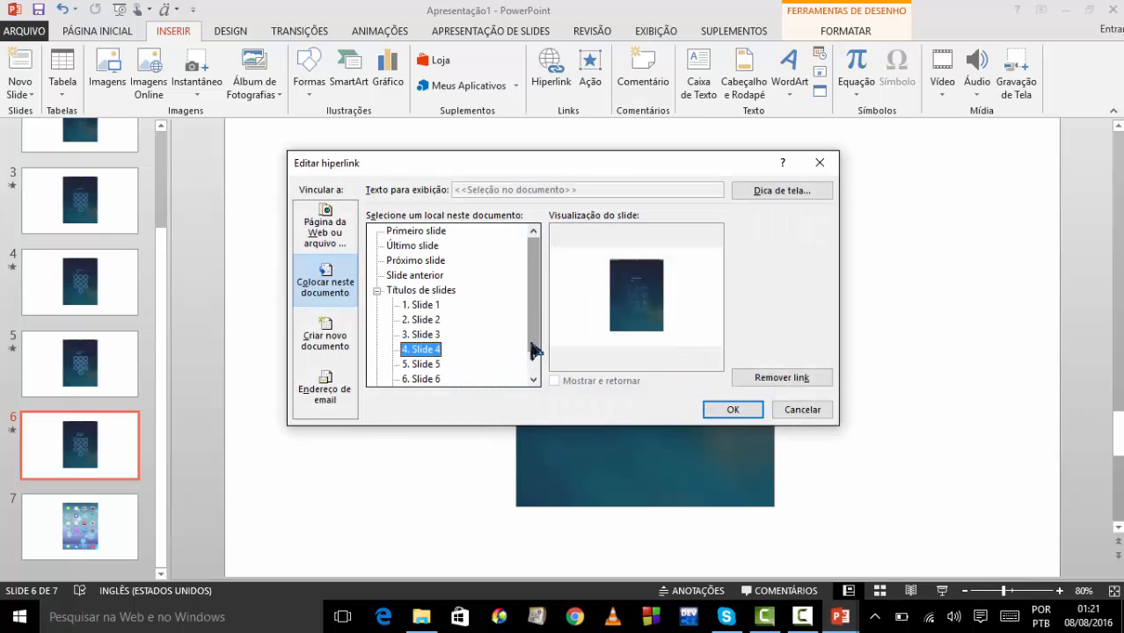
{"action": "scroll", "coordinate": [532, 352], "scroll_direction": "down", "scroll_amount": 1}
{"action": "left_click", "coordinate": [438, 365]}
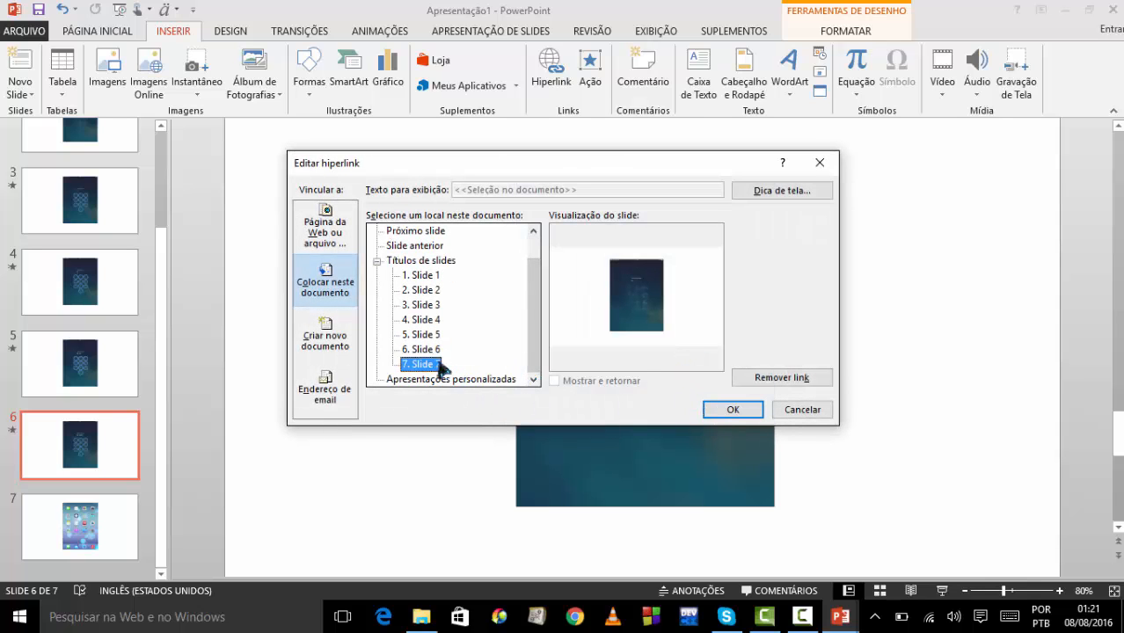
{"action": "left_click", "coordinate": [713, 409]}
- Change the hyperlink of the keypad circle 6 on slide 6 so it points to slide 7
{"action": "left_click", "coordinate": [681, 349]}
{"action": "key", "text": "ctrl+k"}
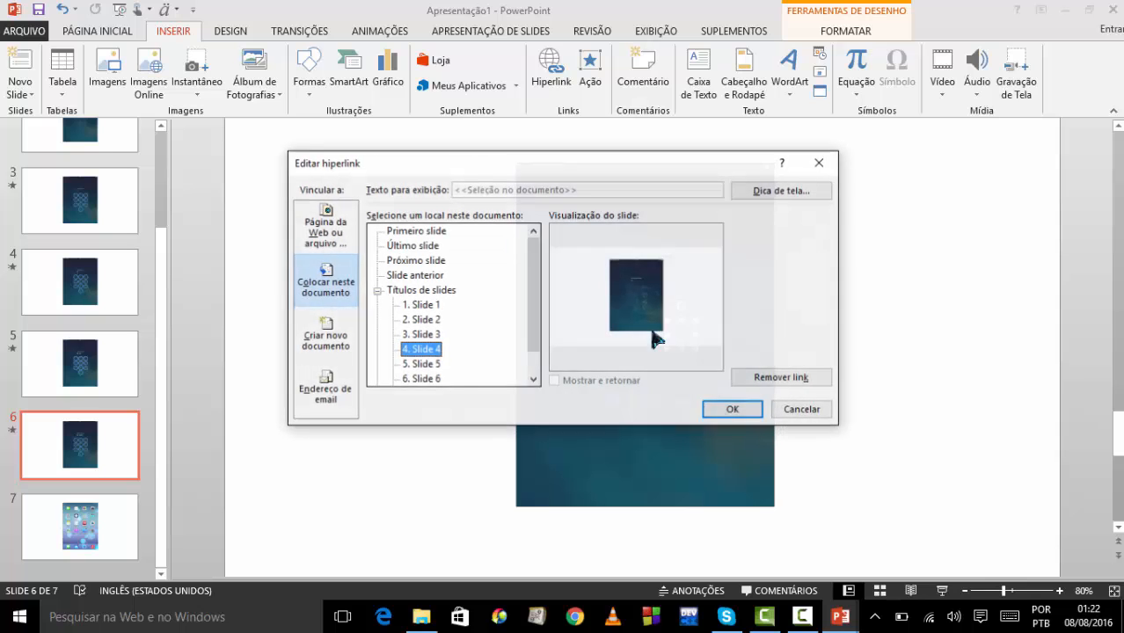
{"action": "scroll", "coordinate": [535, 333], "scroll_direction": "down", "scroll_amount": 1}
{"action": "left_click", "coordinate": [422, 365]}
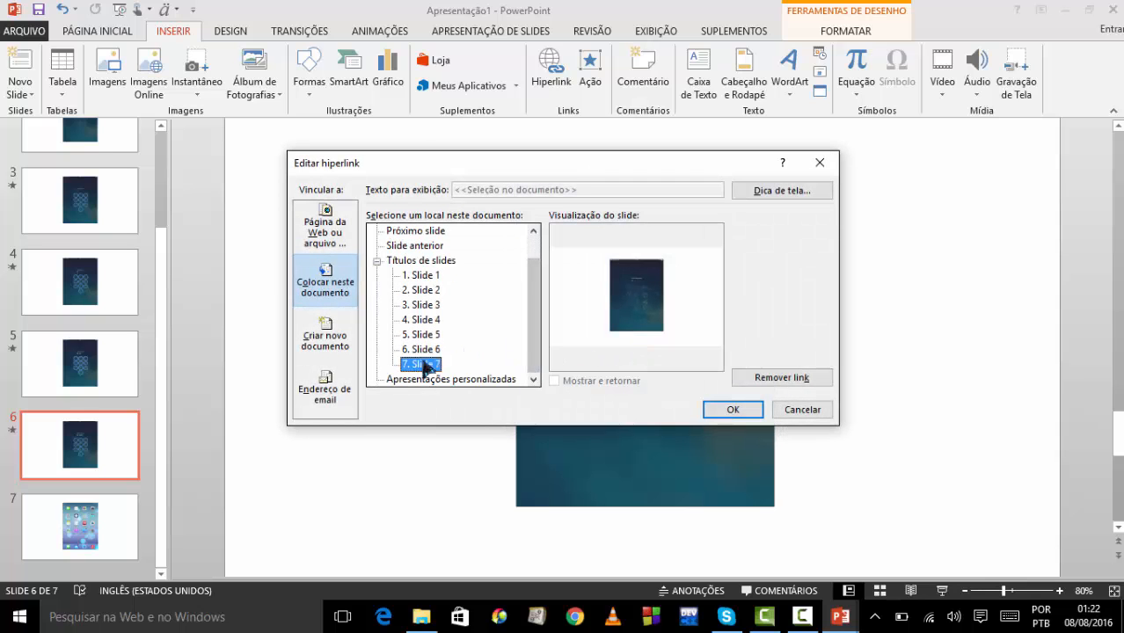
{"action": "left_click", "coordinate": [739, 411]}
- Change the hyperlink of the keypad circle 9 on slide 6 so it points to slide 7
{"action": "left_click", "coordinate": [676, 376]}
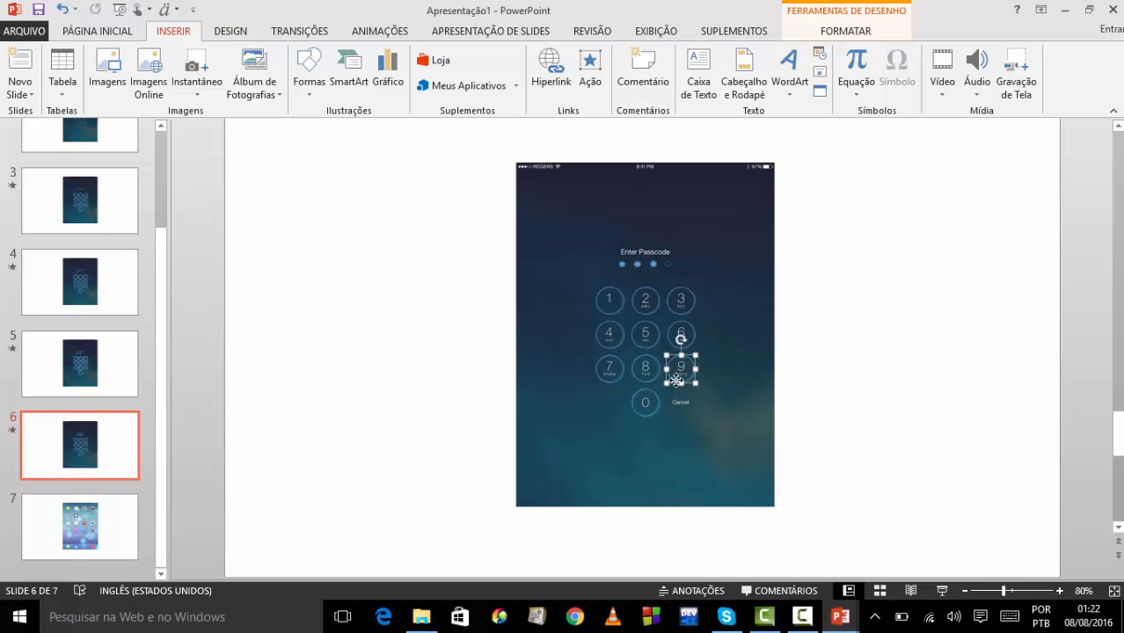
{"action": "key", "text": "ctrl+k"}
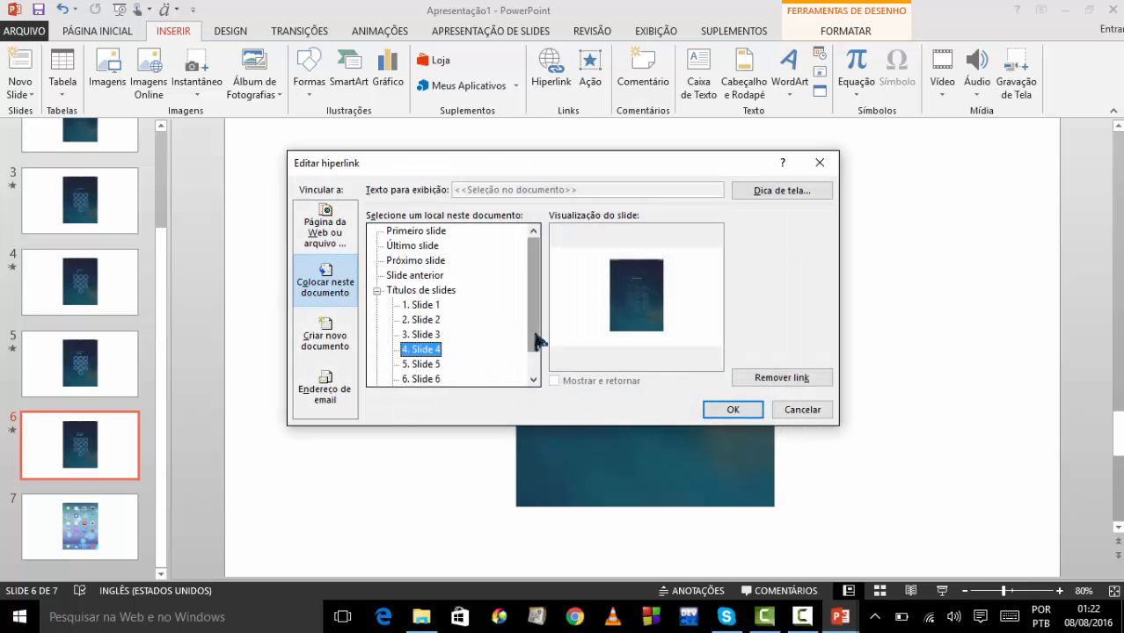
{"action": "scroll", "coordinate": [532, 339], "scroll_direction": "down", "scroll_amount": 1}
{"action": "left_click", "coordinate": [431, 364]}
{"action": "left_click", "coordinate": [734, 410]}
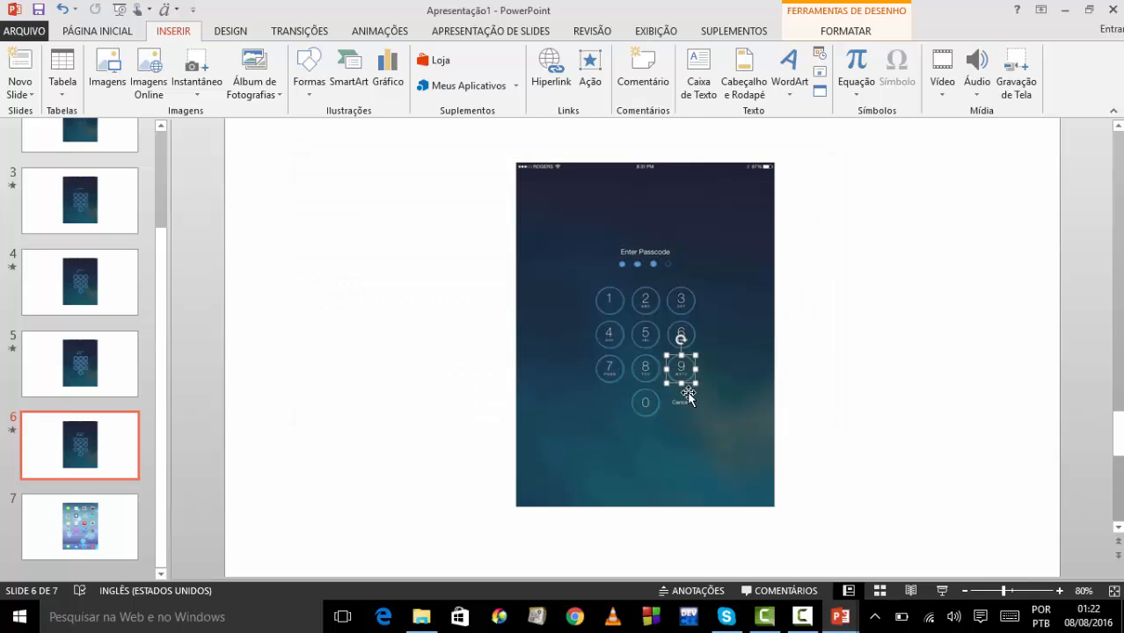
- Change the hyperlink of the keypad circle 5 on slide 6 so it points to slide 7
{"action": "left_click", "coordinate": [648, 347]}
{"action": "key", "text": "ctrl+k"}
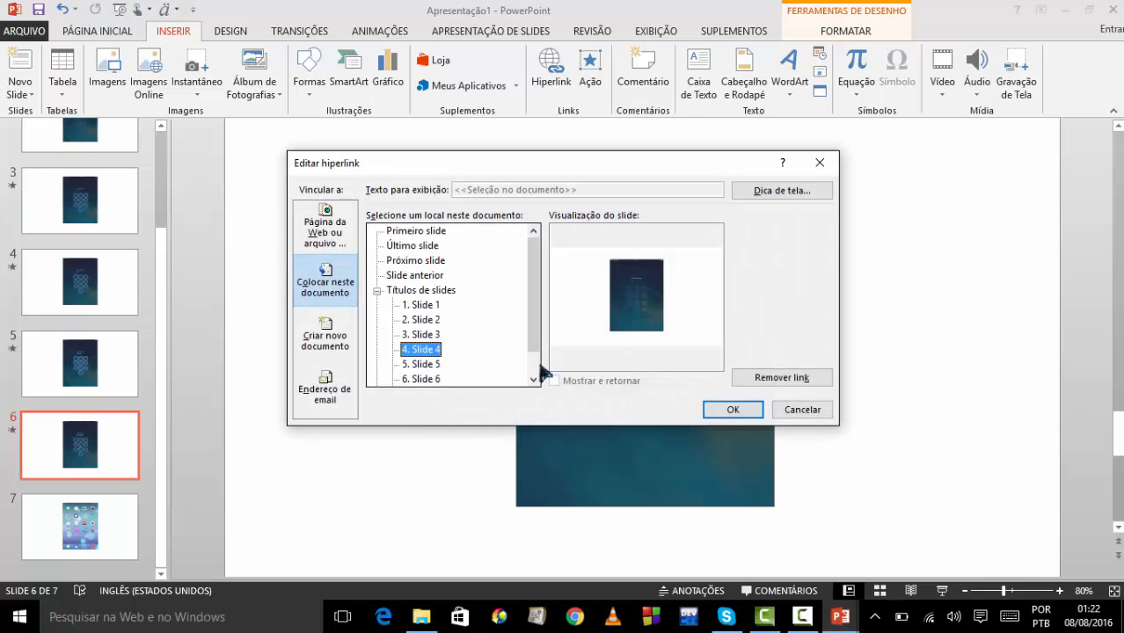
{"action": "scroll", "coordinate": [535, 364], "scroll_direction": "down", "scroll_amount": 1}
{"action": "left_click", "coordinate": [423, 364]}
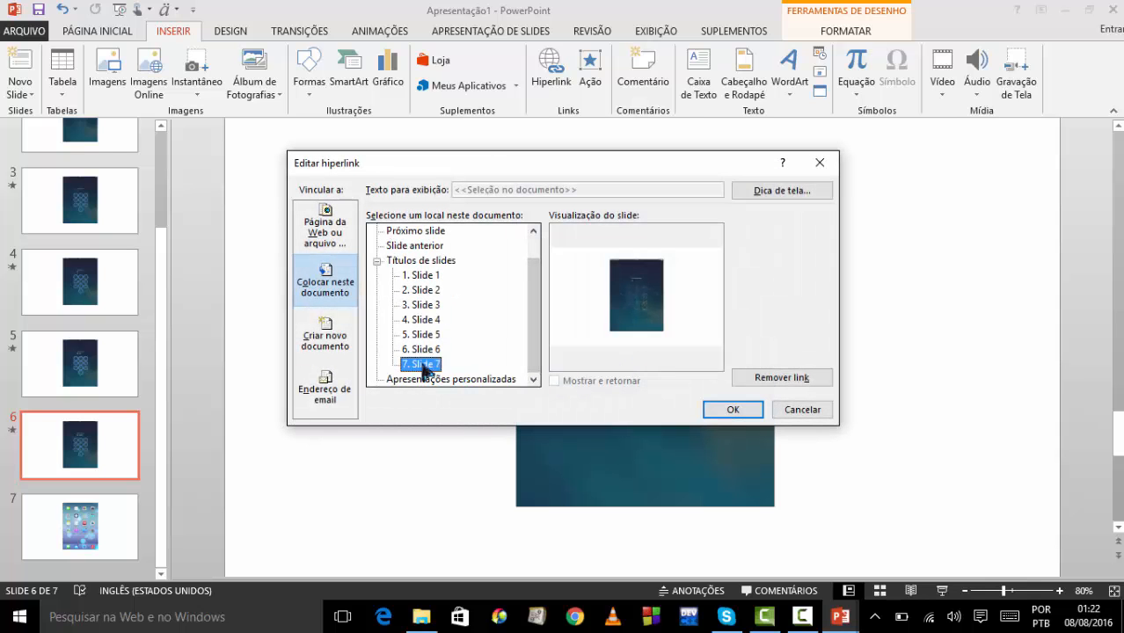
{"action": "left_click", "coordinate": [732, 410]}
- Change the hyperlink of the keypad circle 4 on slide 6 so it points to slide 7
{"action": "left_click", "coordinate": [613, 343]}
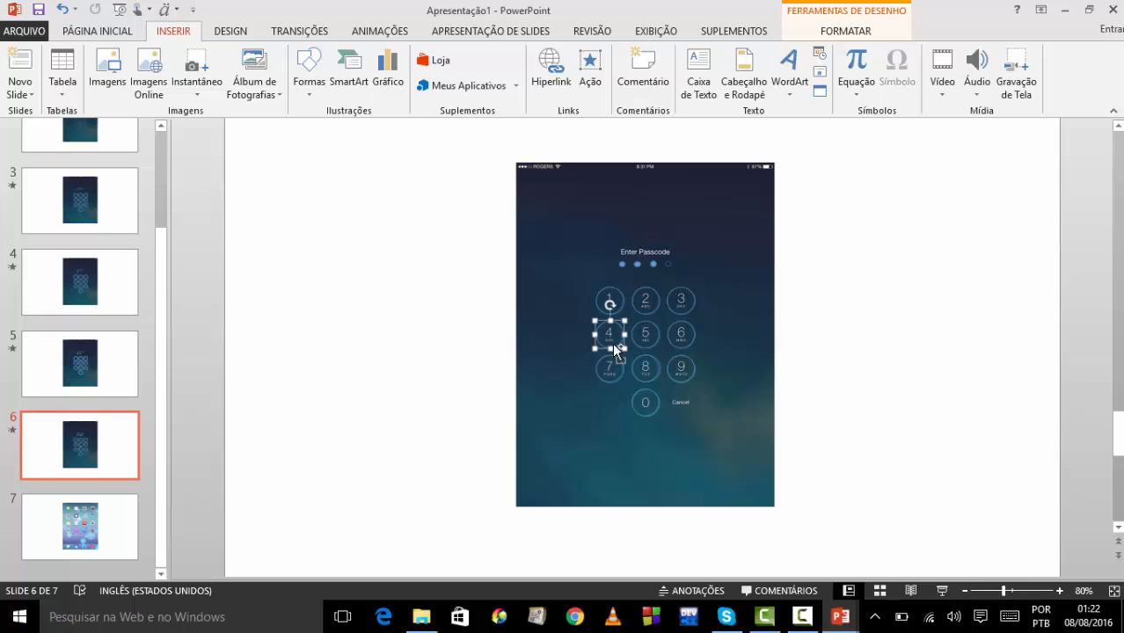
{"action": "key", "text": "ctrl+k"}
{"action": "scroll", "coordinate": [533, 343], "scroll_direction": "down", "scroll_amount": 1}
{"action": "left_click", "coordinate": [413, 364]}
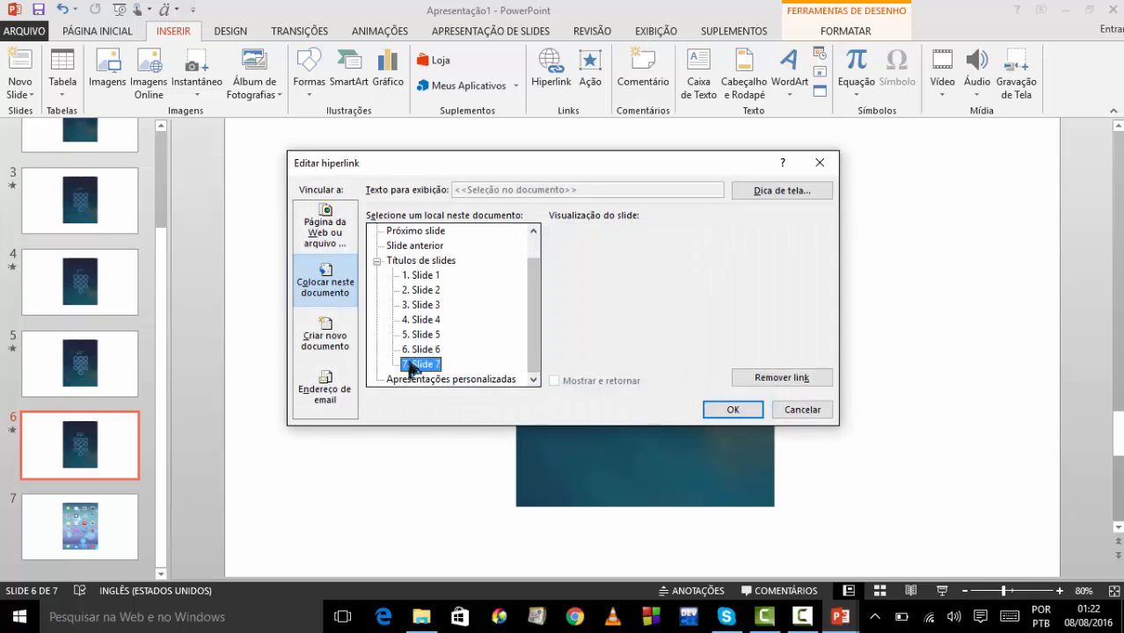
{"action": "left_click", "coordinate": [732, 410]}
- Change the hyperlink of the keypad circle 7 on slide 6 so it points to slide 7
{"action": "left_click", "coordinate": [608, 374]}
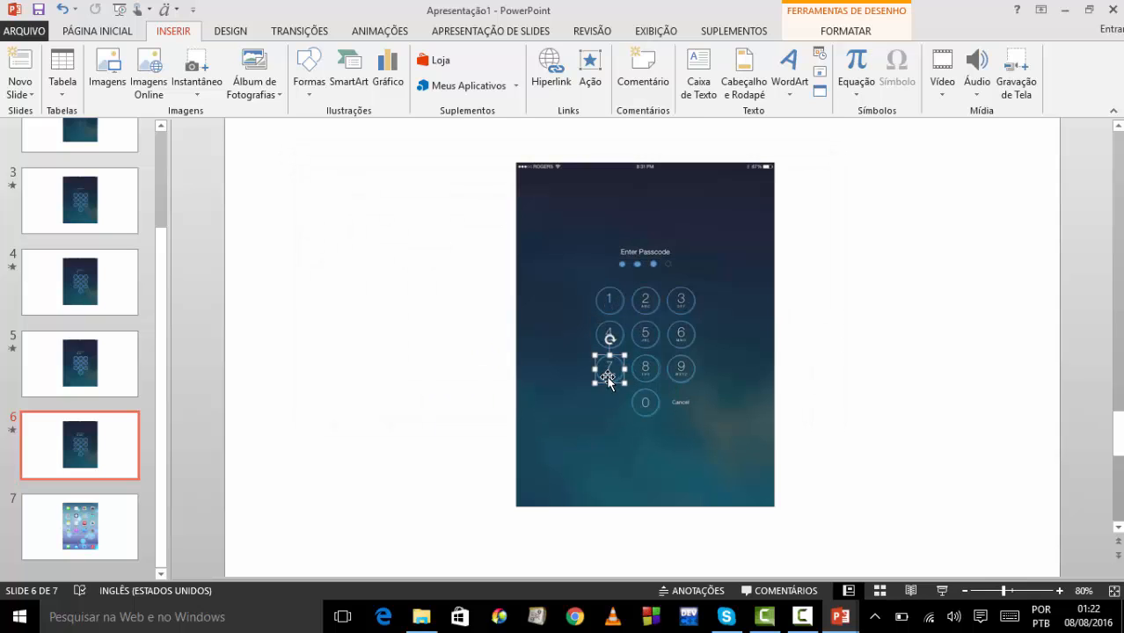
{"action": "key", "text": "ctrl+k"}
{"action": "scroll", "coordinate": [532, 340], "scroll_direction": "down", "scroll_amount": 1}
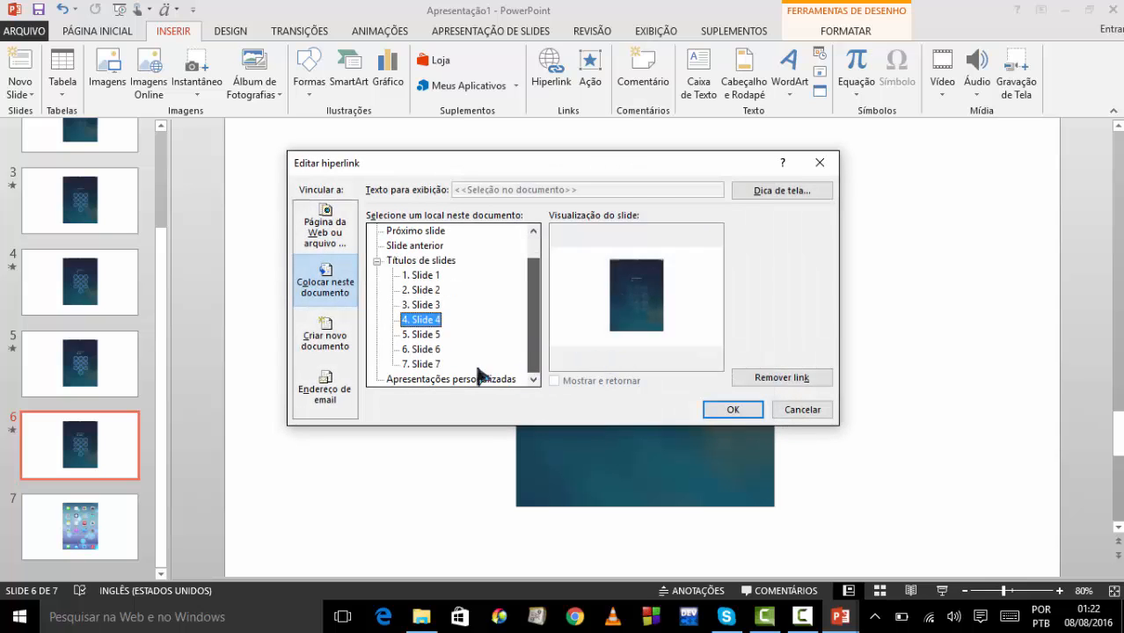
{"action": "left_click", "coordinate": [422, 364]}
{"action": "left_click", "coordinate": [731, 410]}
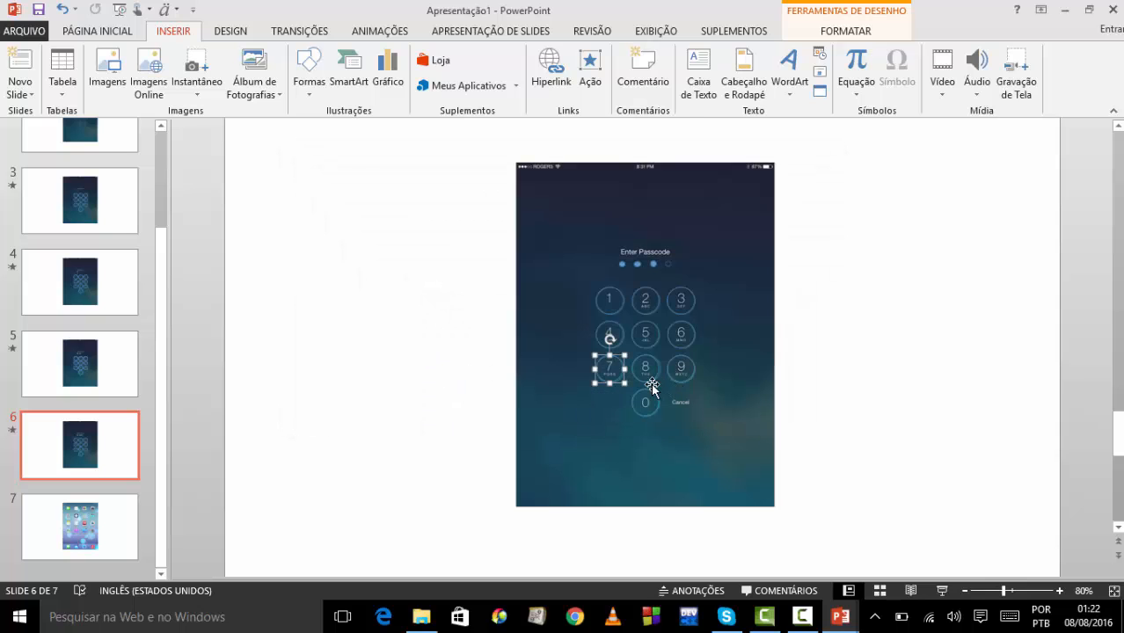
- Change the hyperlink of the keypad circle 8 on slide 6 so it points to slide 7
{"action": "left_click", "coordinate": [646, 374]}
{"action": "key", "text": "ctrl+k"}
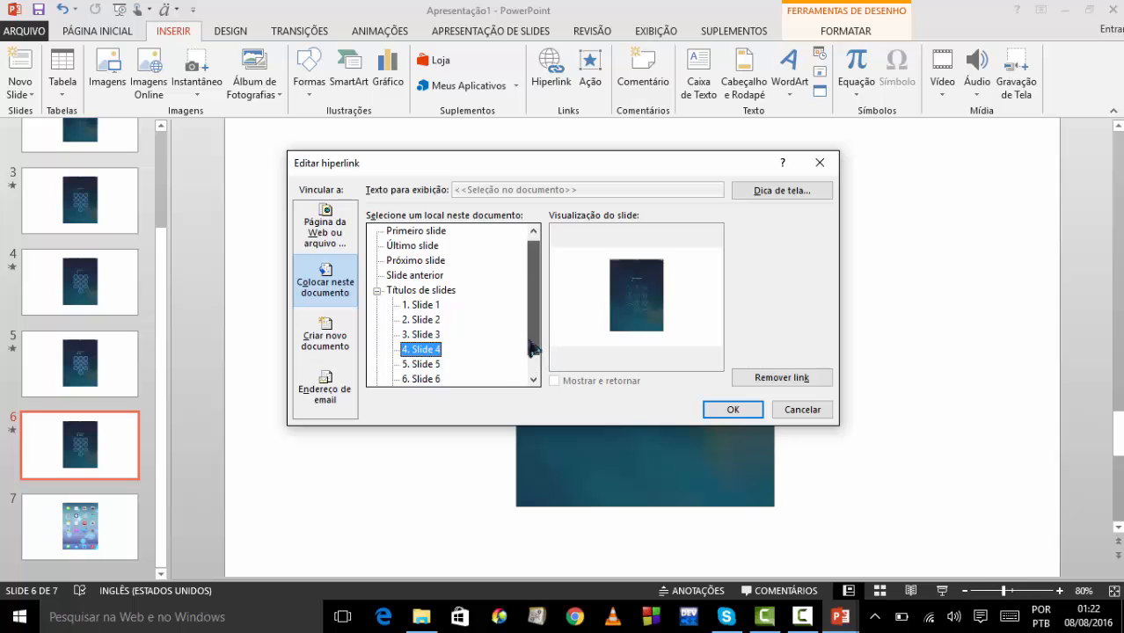
{"action": "scroll", "coordinate": [534, 350], "scroll_direction": "down", "scroll_amount": 1}
{"action": "left_click", "coordinate": [433, 364]}
{"action": "left_click", "coordinate": [727, 410]}
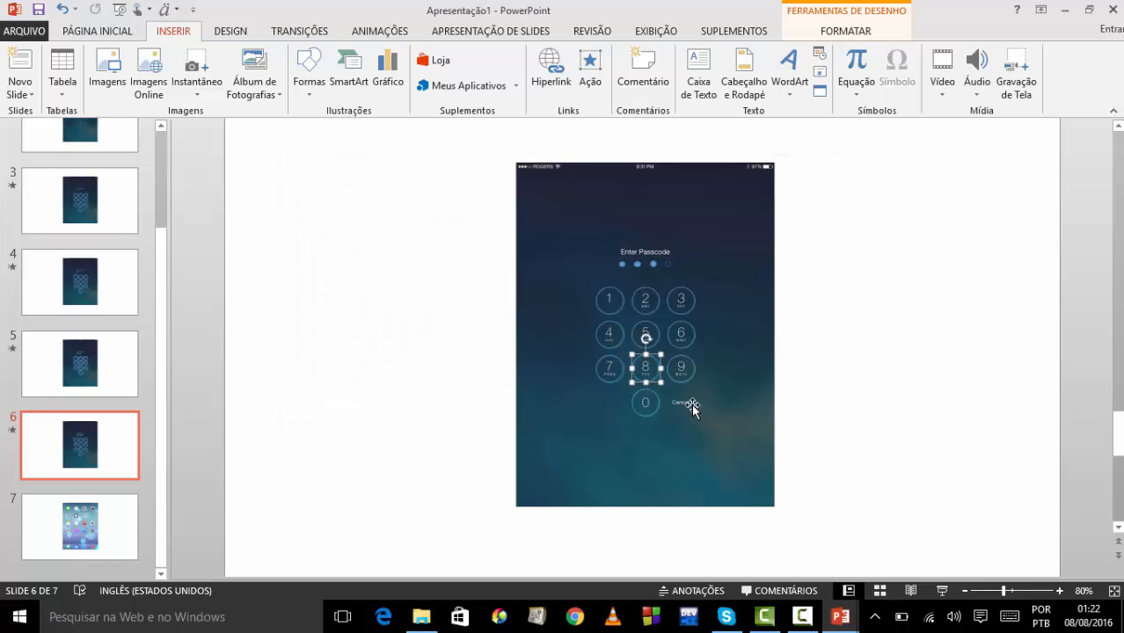
- Change the hyperlink of the keypad circle 0 on slide 6 so it points to slide 7
{"action": "left_click", "coordinate": [654, 411]}
{"action": "key", "text": "ctrl+k"}
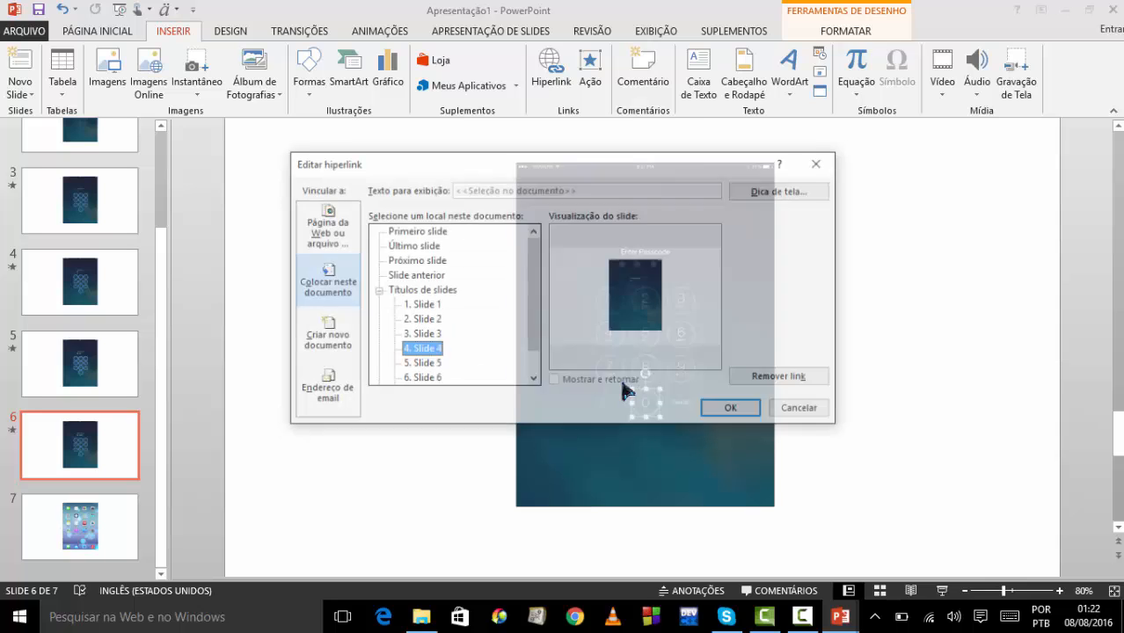
{"action": "scroll", "coordinate": [475, 356], "scroll_direction": "down", "scroll_amount": 1}
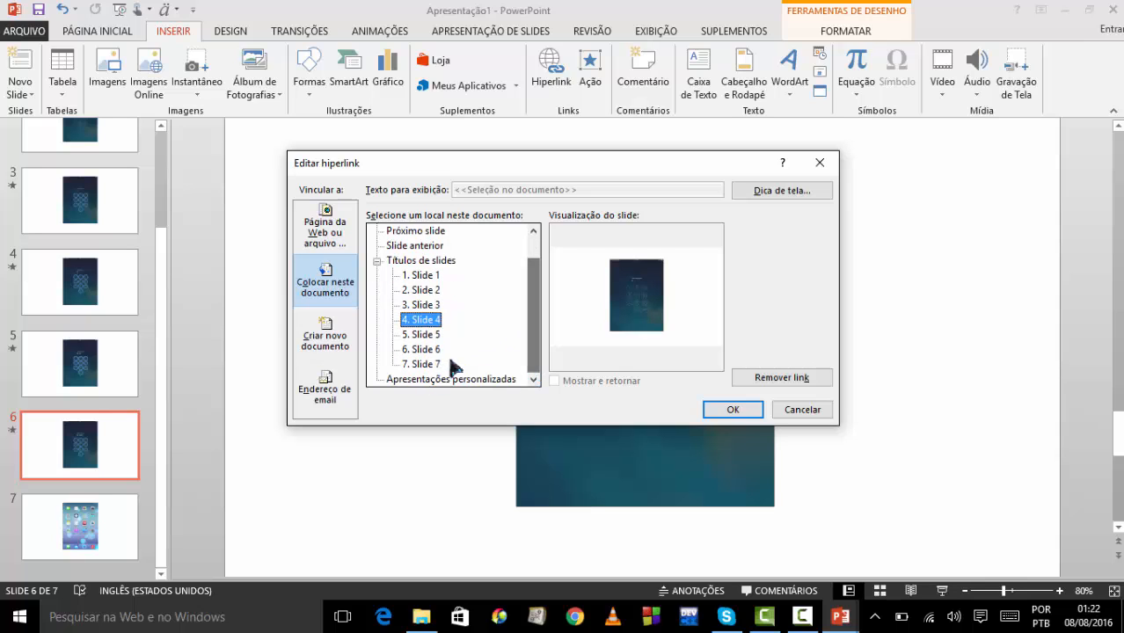
{"action": "left_click", "coordinate": [430, 364]}
{"action": "left_click", "coordinate": [729, 411]}
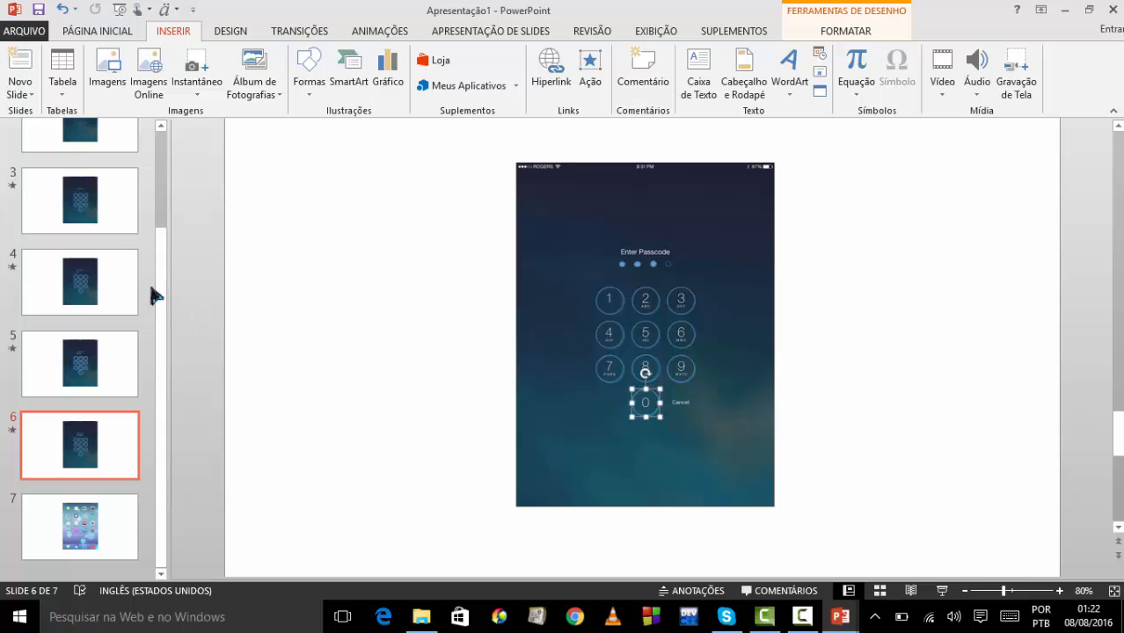
- Compare slides 2 and 3, and delete the redundant slide 2, the passcode screen without the added keypad circles
{"action": "mouse_move", "coordinate": [161, 304]}
{"action": "left_mouse_down"}
{"action": "mouse_move", "coordinate": [176, 268]}
{"action": "mouse_move", "coordinate": [173, 206]}
{"action": "mouse_move", "coordinate": [141, 180]}
{"action": "left_mouse_up"}
{"action": "left_click", "coordinate": [91, 251]}
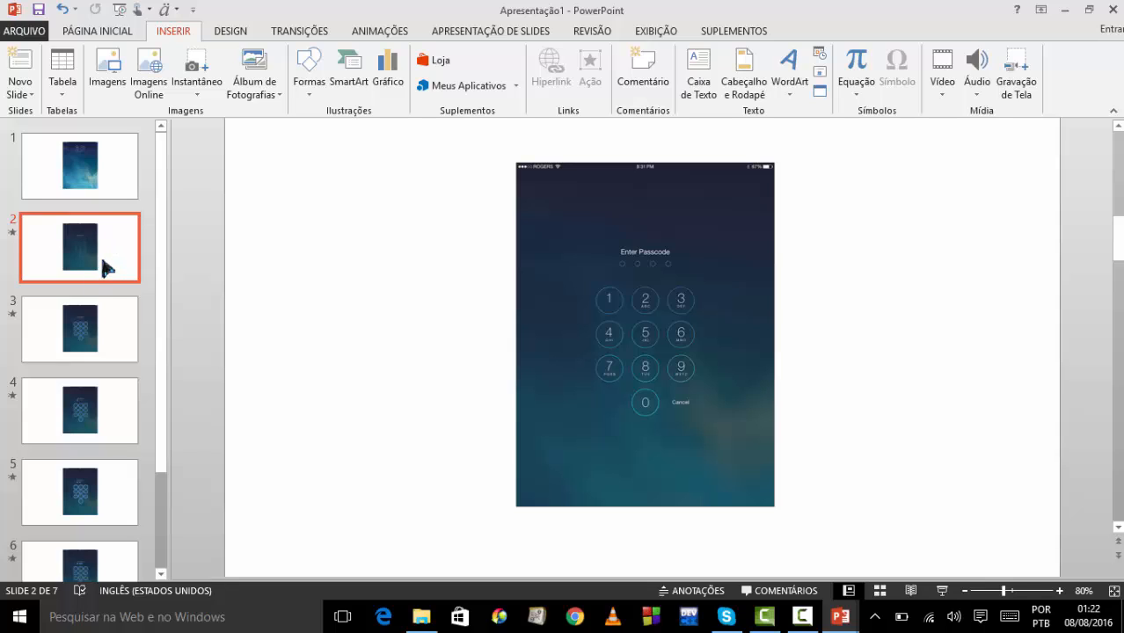
{"action": "left_click", "coordinate": [114, 322]}
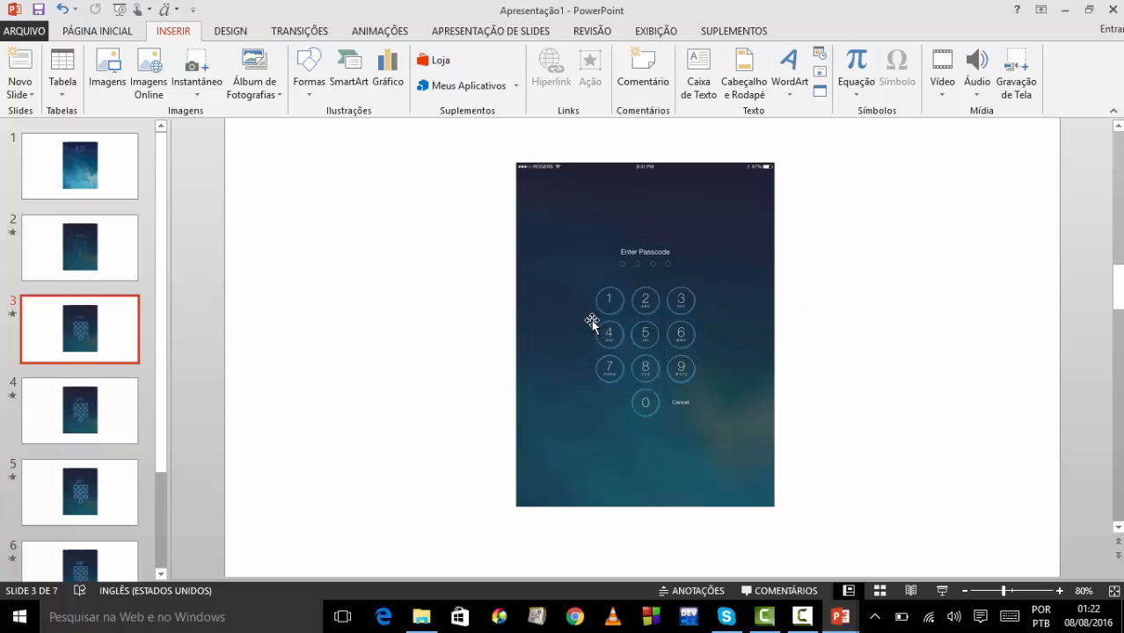
{"action": "left_click", "coordinate": [88, 230]}
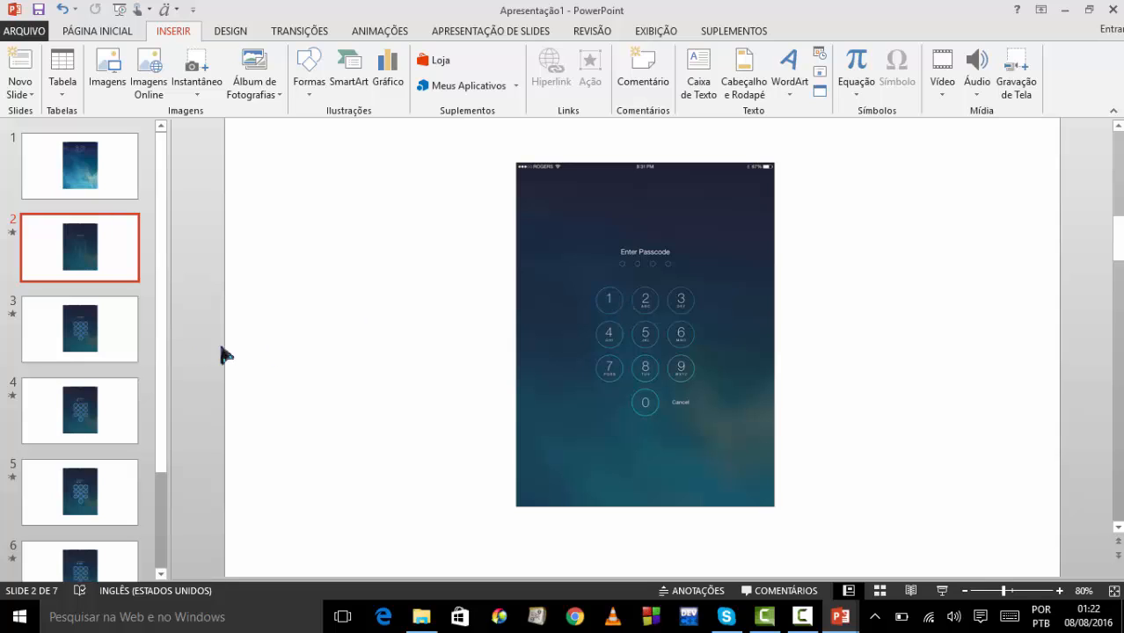
{"action": "left_click", "coordinate": [114, 330]}
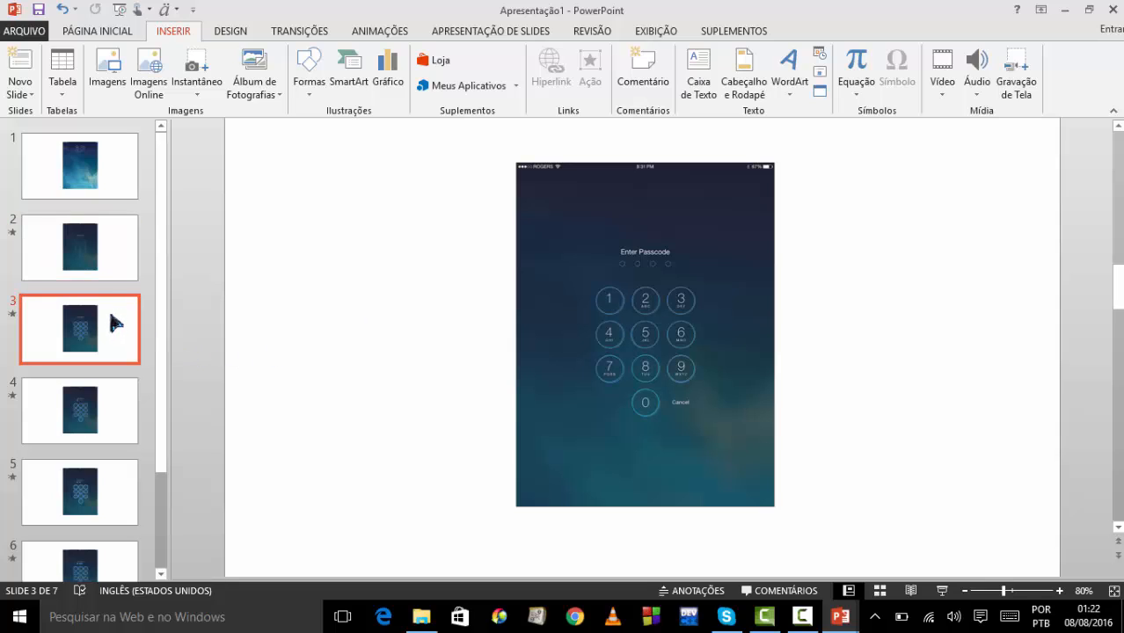
{"action": "left_click", "coordinate": [97, 259]}
{"action": "left_click", "coordinate": [87, 341]}
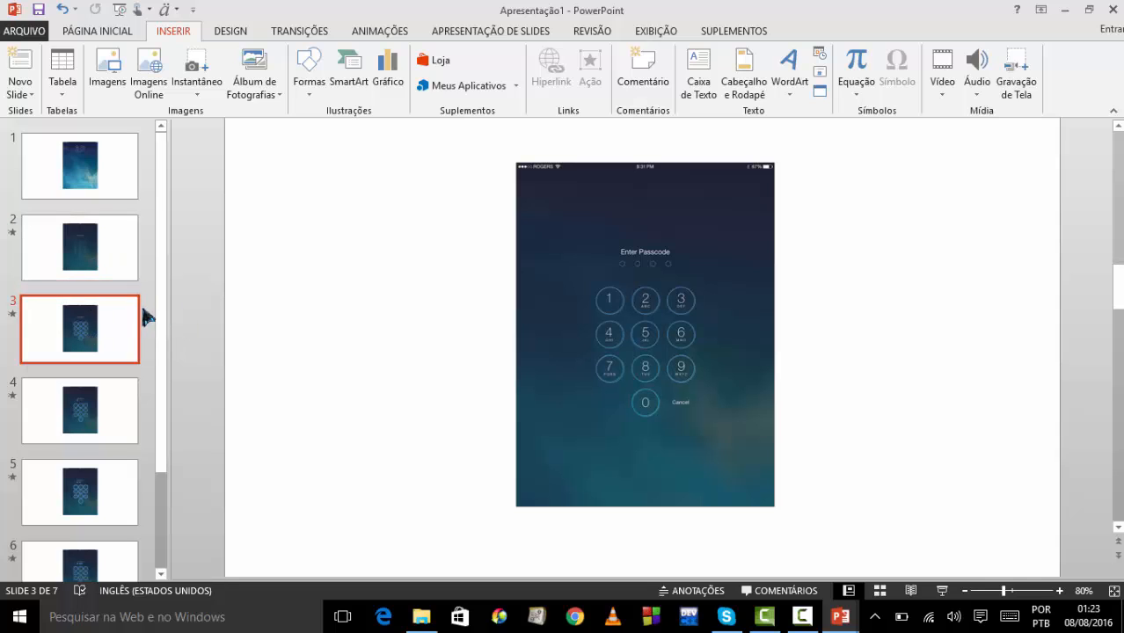
{"action": "left_click", "coordinate": [132, 274]}
{"action": "key", "text": "Delete"}
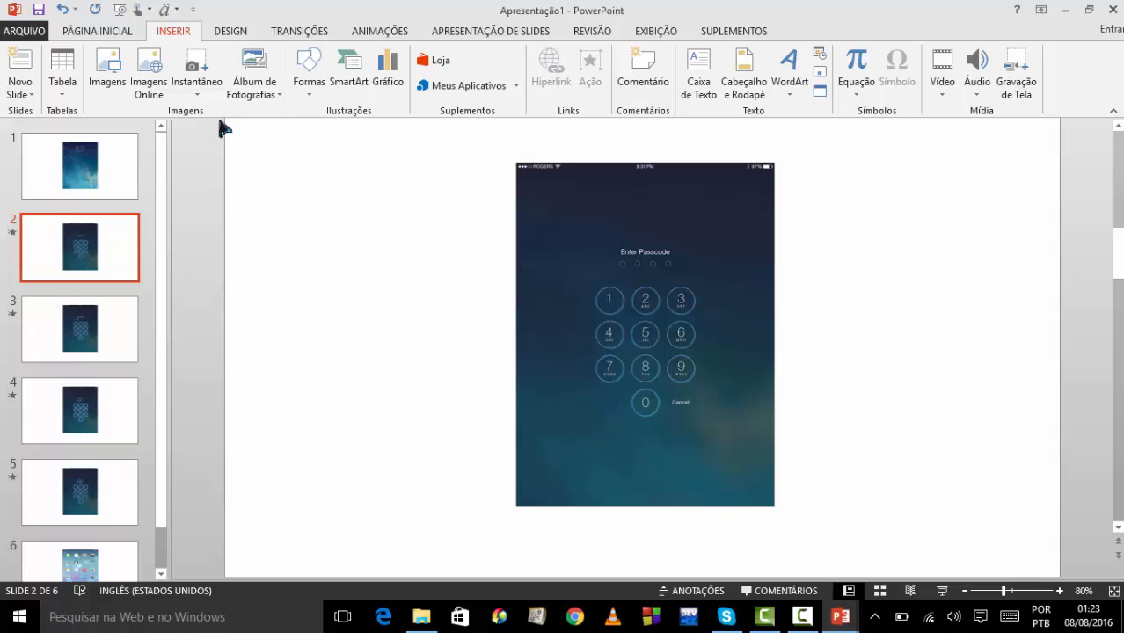
- Draw an oval about 1.11 cm high over the Cancel label on slide 2, align it, and narrow it to about 1.72 cm
{"action": "left_click", "coordinate": [312, 88]}
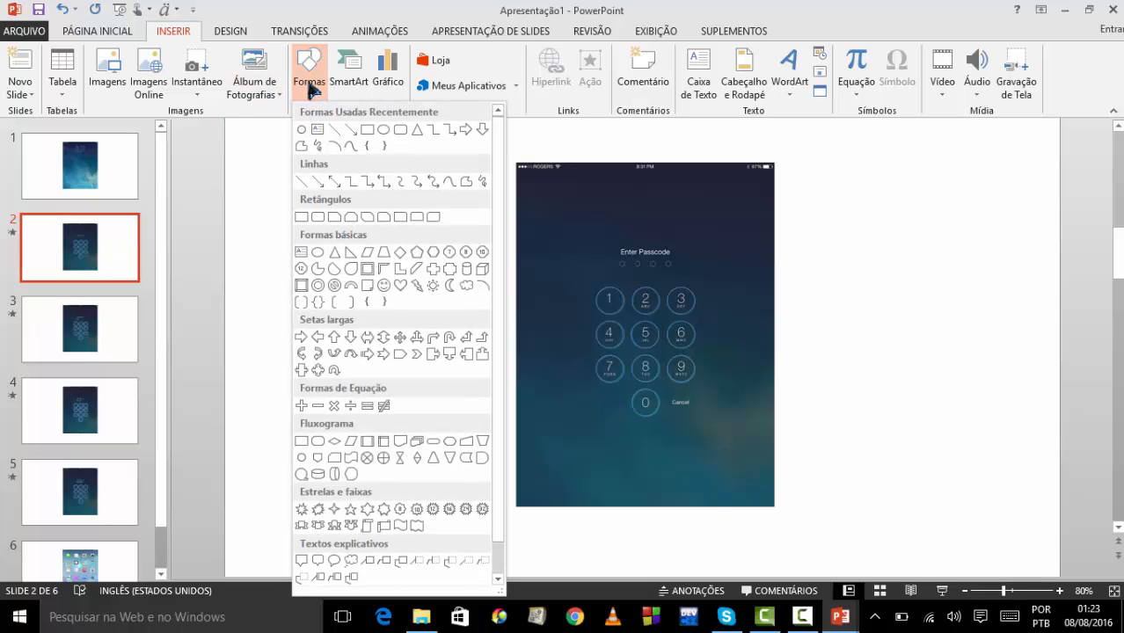
{"action": "left_click", "coordinate": [384, 129]}
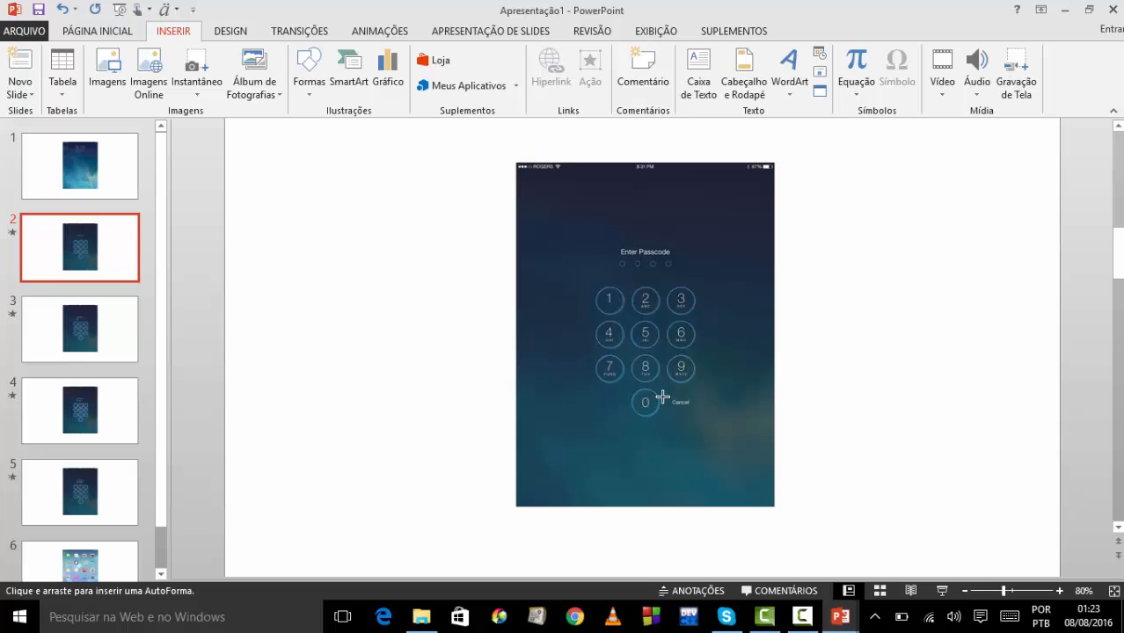
{"action": "left_click_drag", "start_coordinate": [668, 389], "coordinate": [719, 420]}
{"action": "key", "text": "Left"}
{"action": "key", "text": "Left"}
{"action": "key", "text": "Left"}
{"action": "key", "text": "Left"}
{"action": "key", "text": "Left"}
{"action": "key", "text": "Left"}
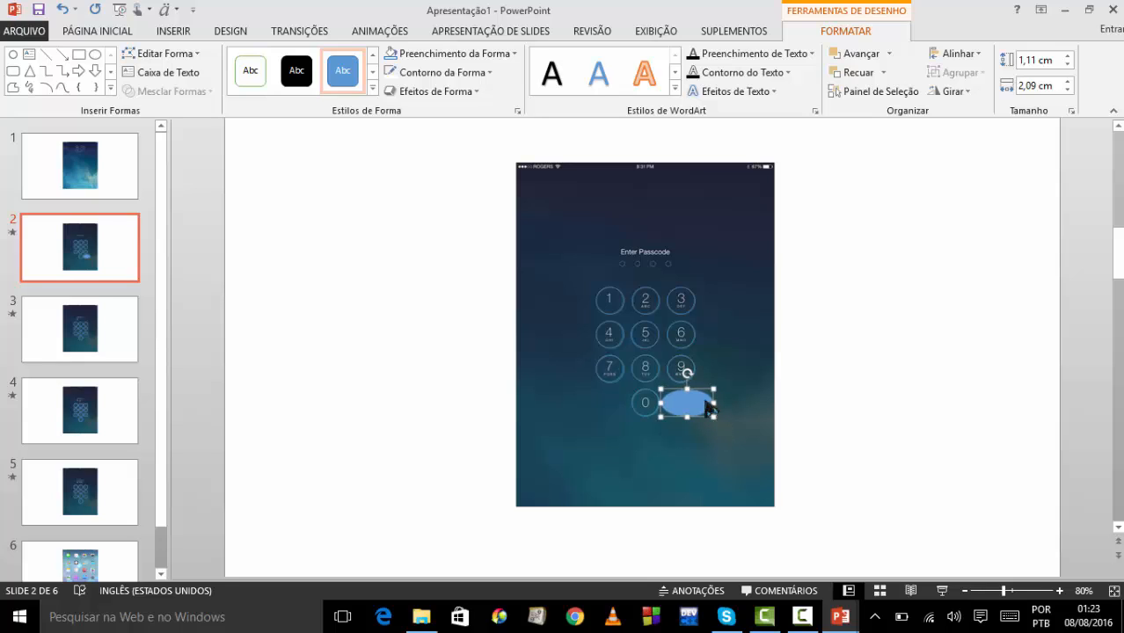
{"action": "left_click_drag", "start_coordinate": [713, 407], "coordinate": [695, 405]}
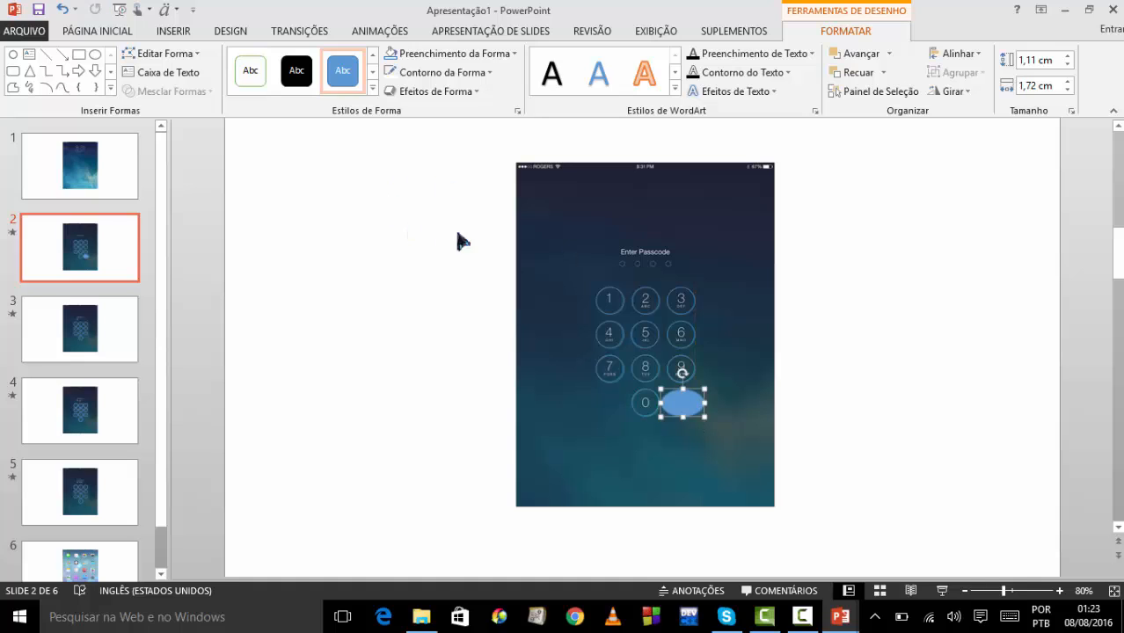
- Remove the fill and outline from the oval covering the Cancel label on slide 2
{"action": "left_click", "coordinate": [456, 54]}
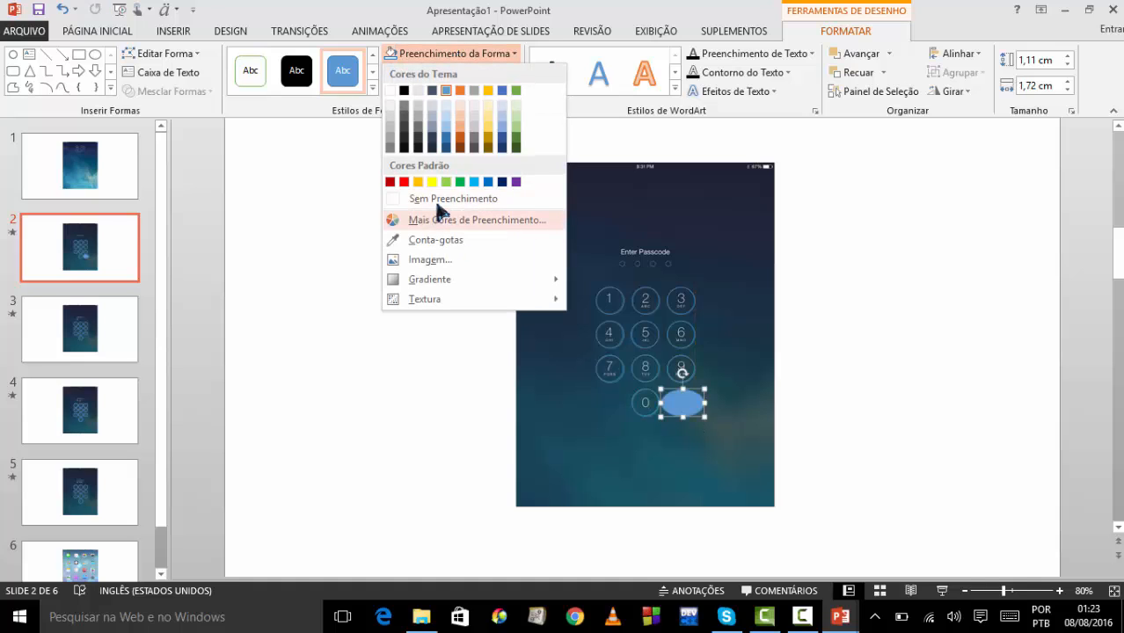
{"action": "left_click", "coordinate": [437, 201]}
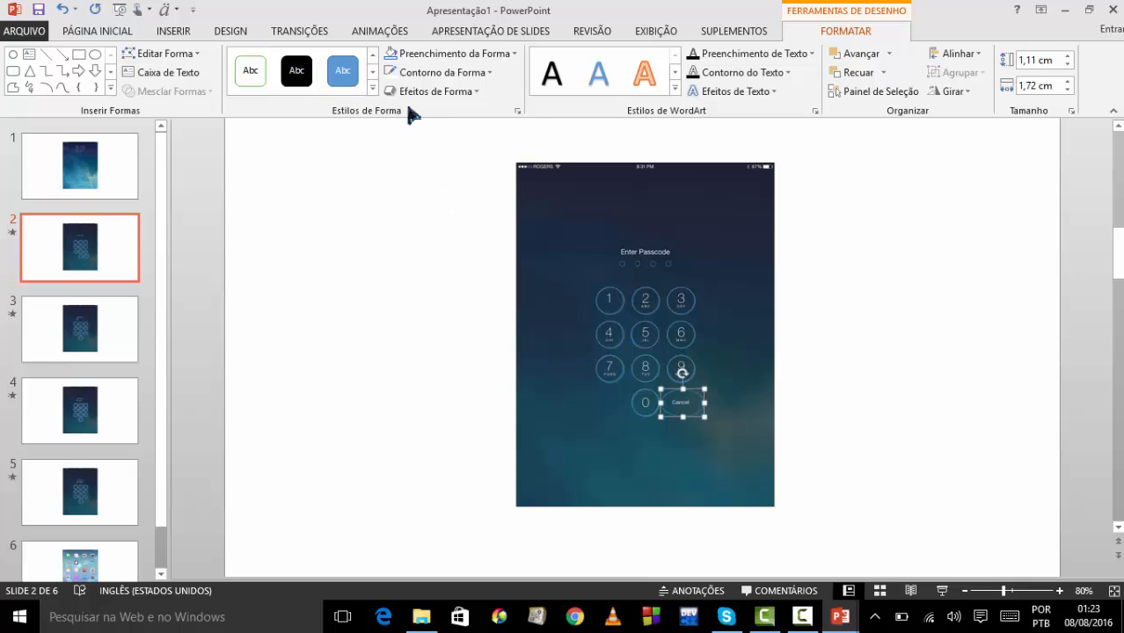
{"action": "left_click", "coordinate": [440, 73]}
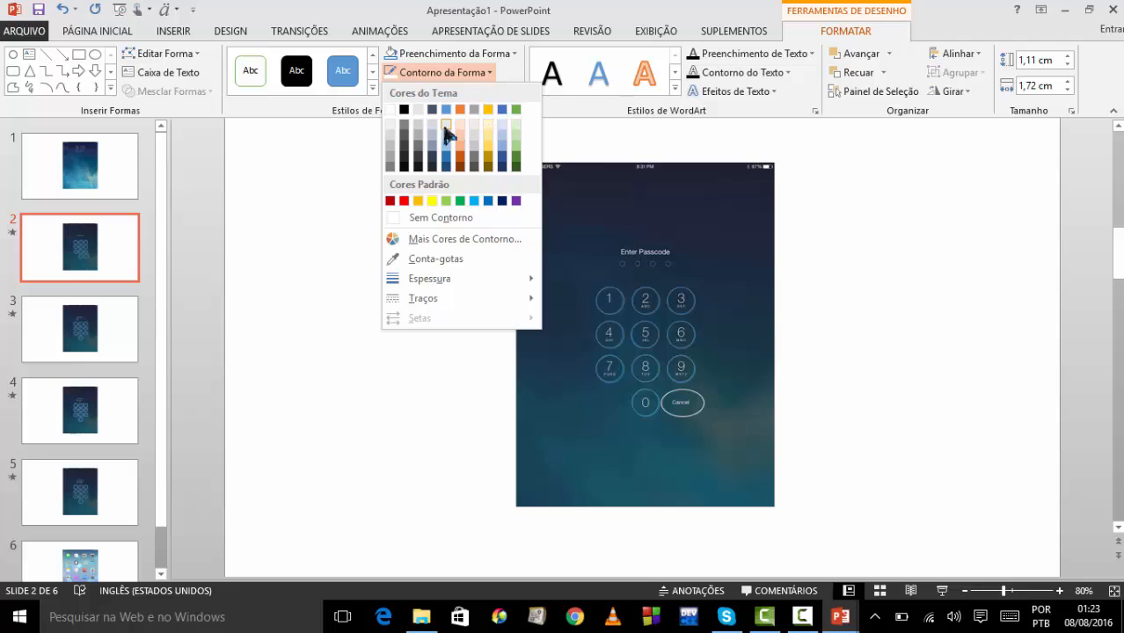
{"action": "left_click", "coordinate": [438, 259]}
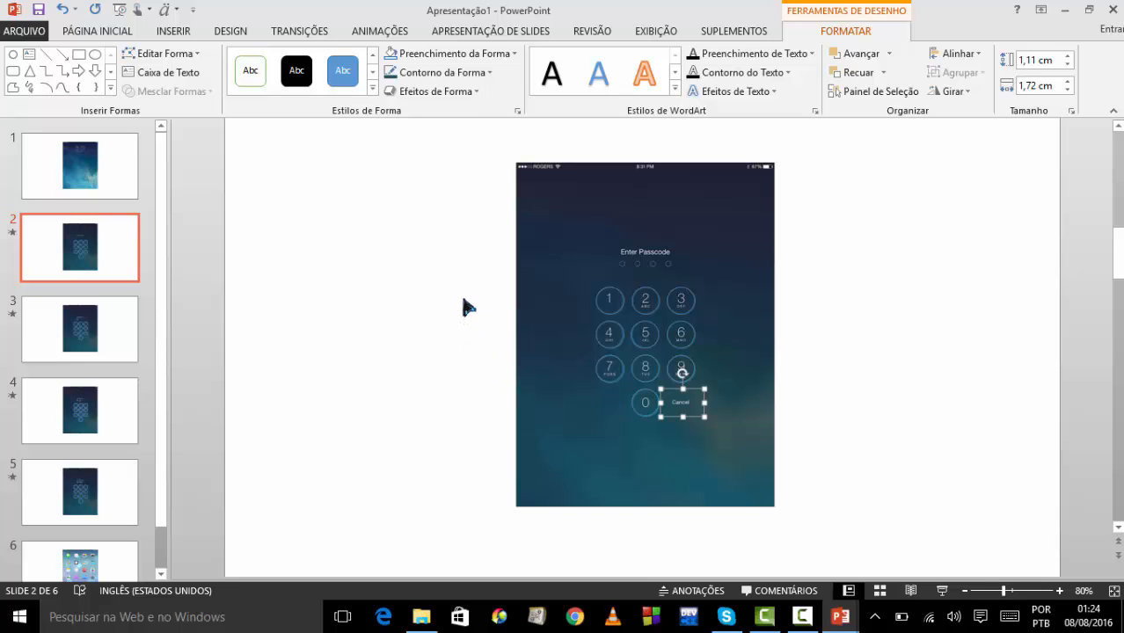
{"action": "left_click", "coordinate": [879, 422]}
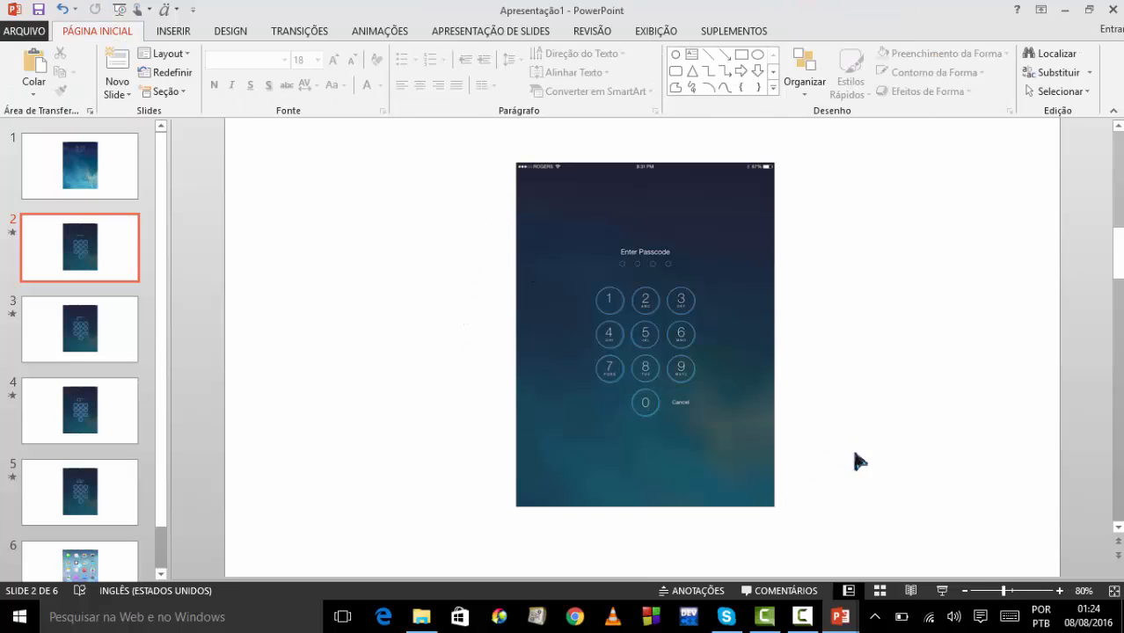
- Link the transparent oval over Cancel on slide 2 to slide 2 of this document
{"action": "left_click", "coordinate": [684, 414]}
{"action": "left_click", "coordinate": [691, 392]}
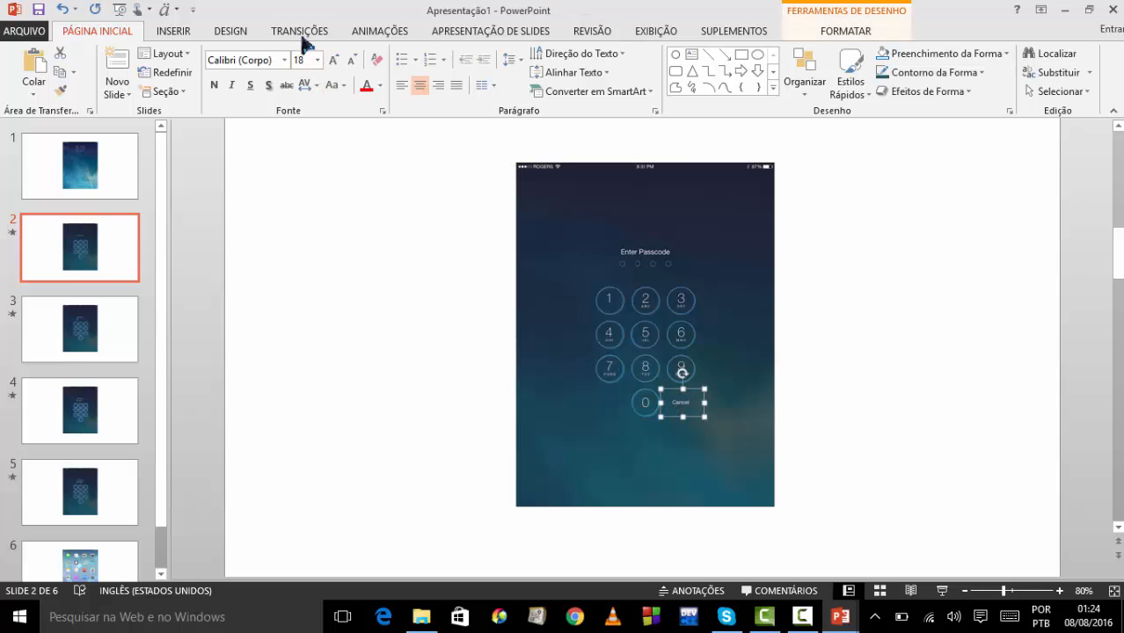
{"action": "left_click", "coordinate": [175, 32]}
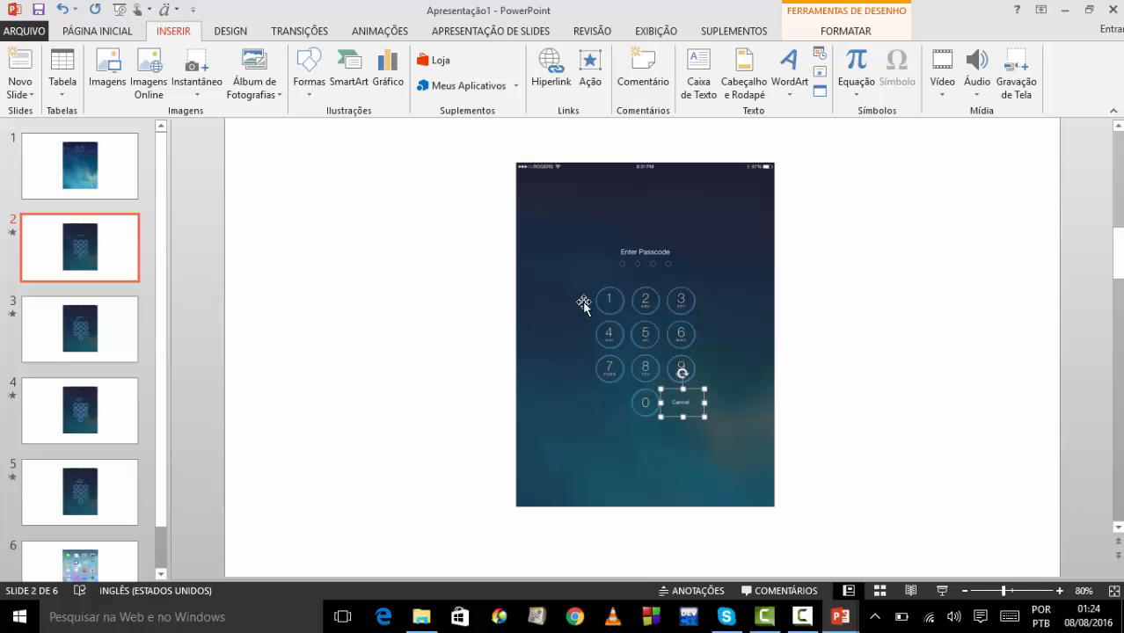
{"action": "left_click", "coordinate": [551, 72]}
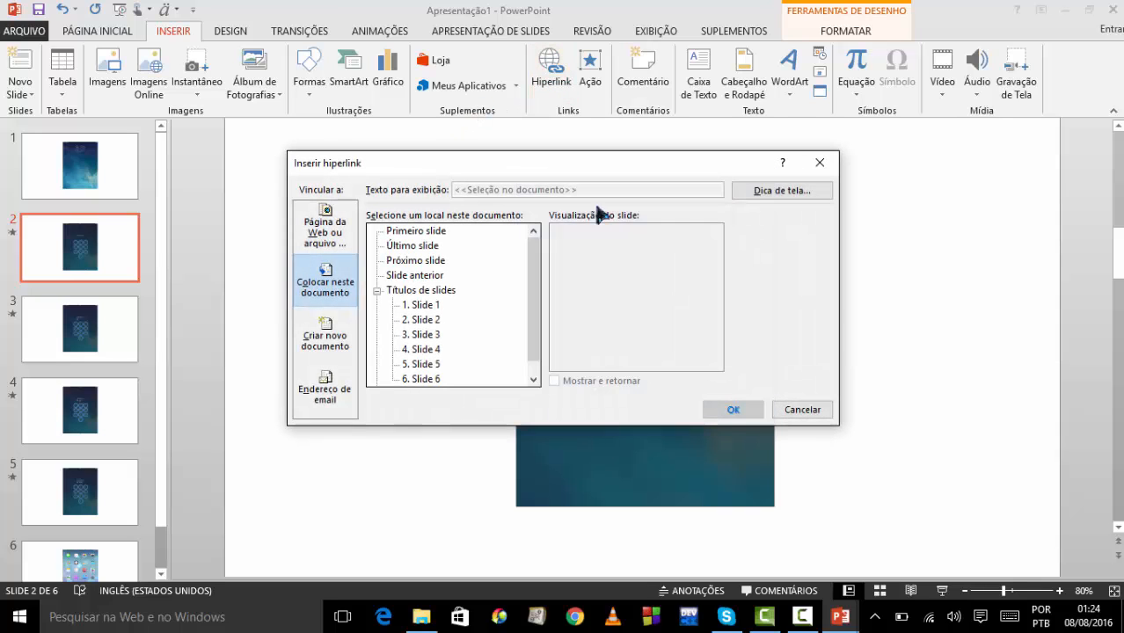
{"action": "left_click", "coordinate": [427, 305]}
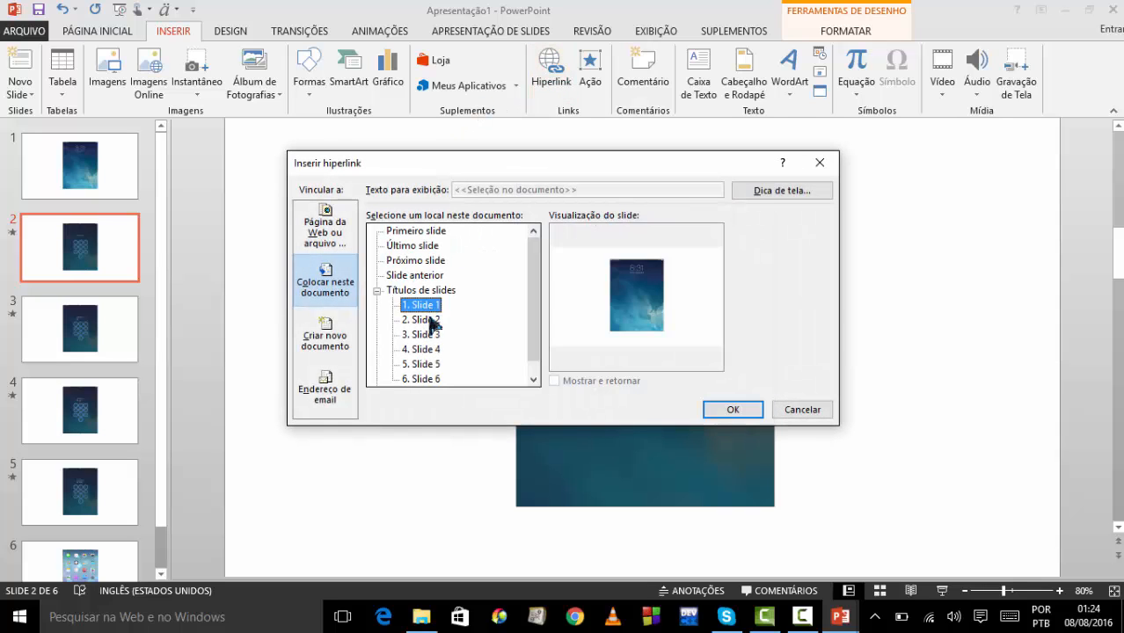
{"action": "left_click", "coordinate": [428, 320]}
{"action": "left_click", "coordinate": [723, 410]}
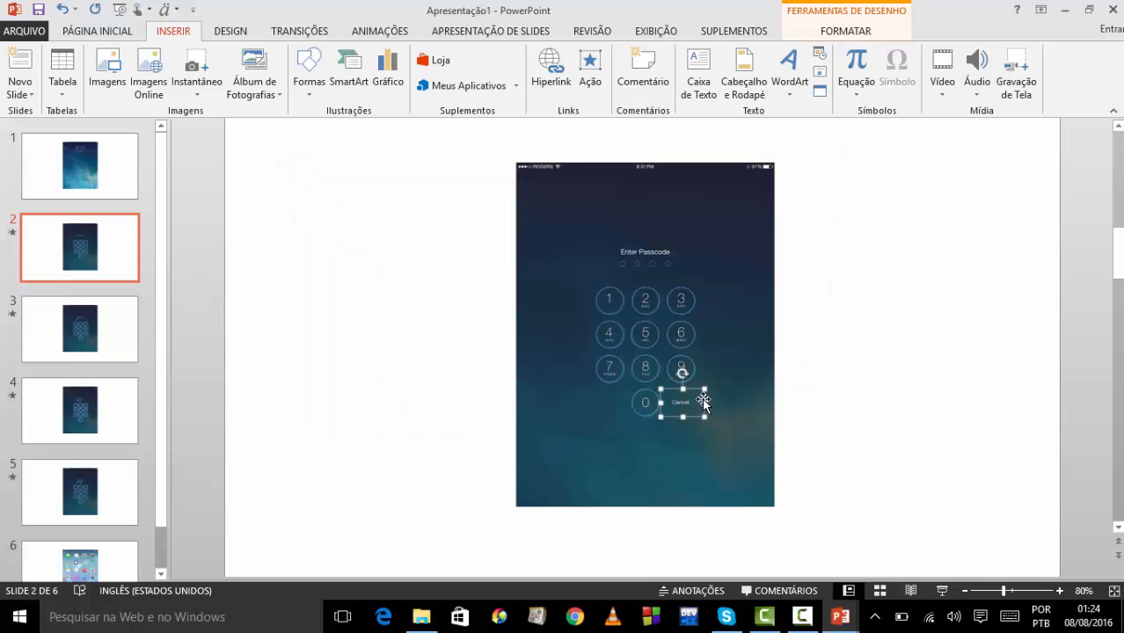
- Copy the linked Cancel oval from slide 2 to the passcode screens on slides 3, 4 and 5
{"action": "key", "text": "ctrl+c"}
{"action": "left_click", "coordinate": [113, 307]}
{"action": "key", "text": "ctrl+v"}
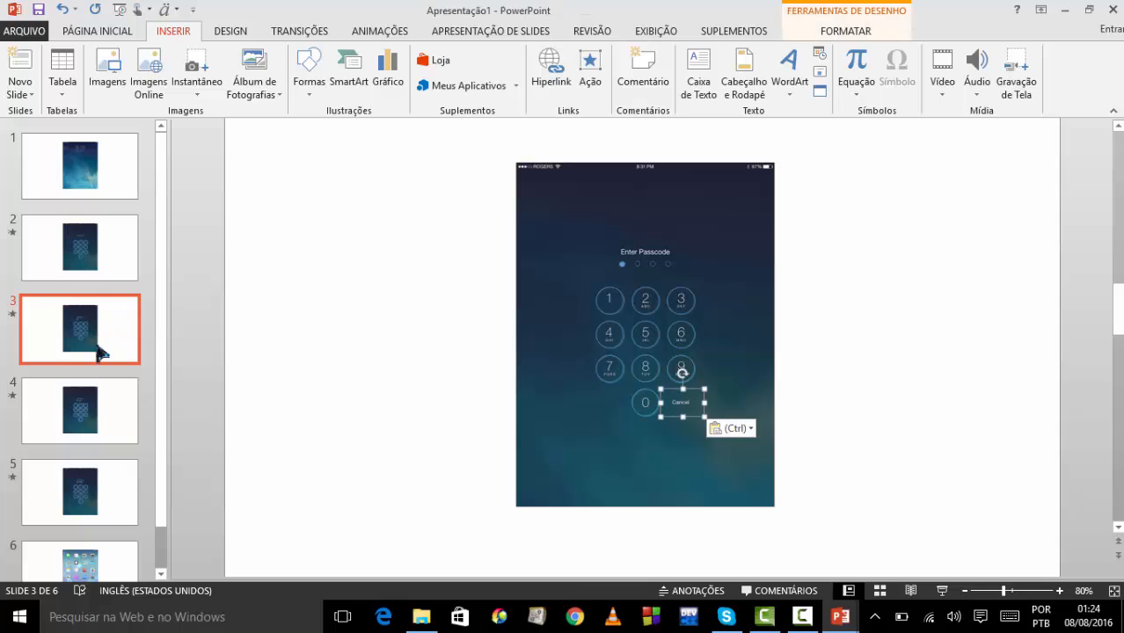
{"action": "left_click", "coordinate": [93, 396]}
{"action": "key", "text": "ctrl+v"}
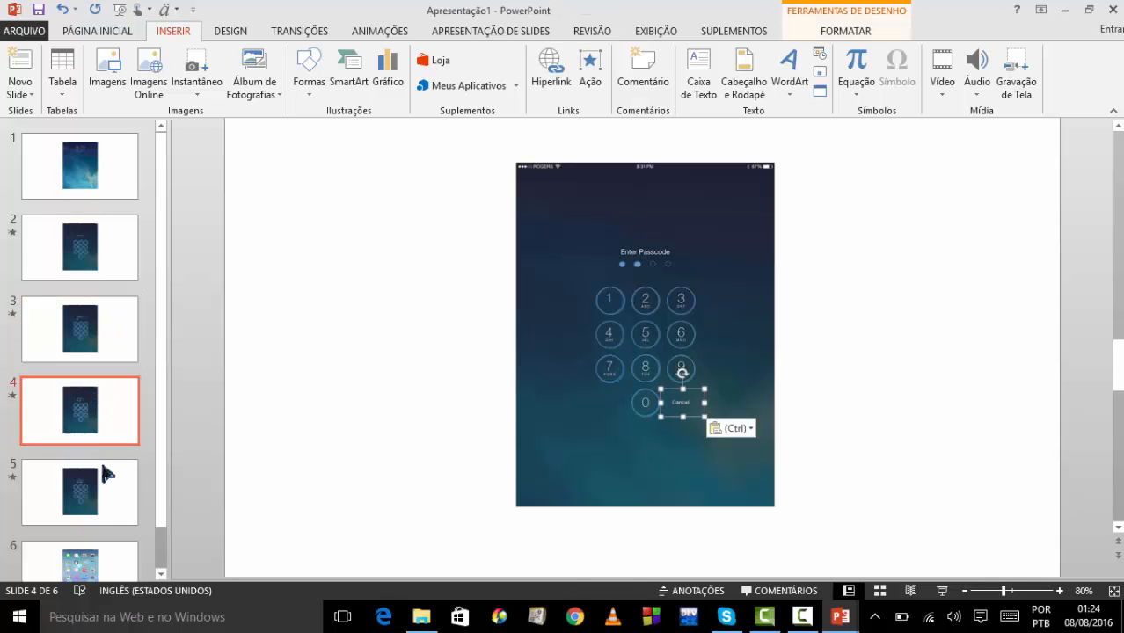
{"action": "left_click", "coordinate": [108, 490]}
{"action": "key", "text": "ctrl+v"}
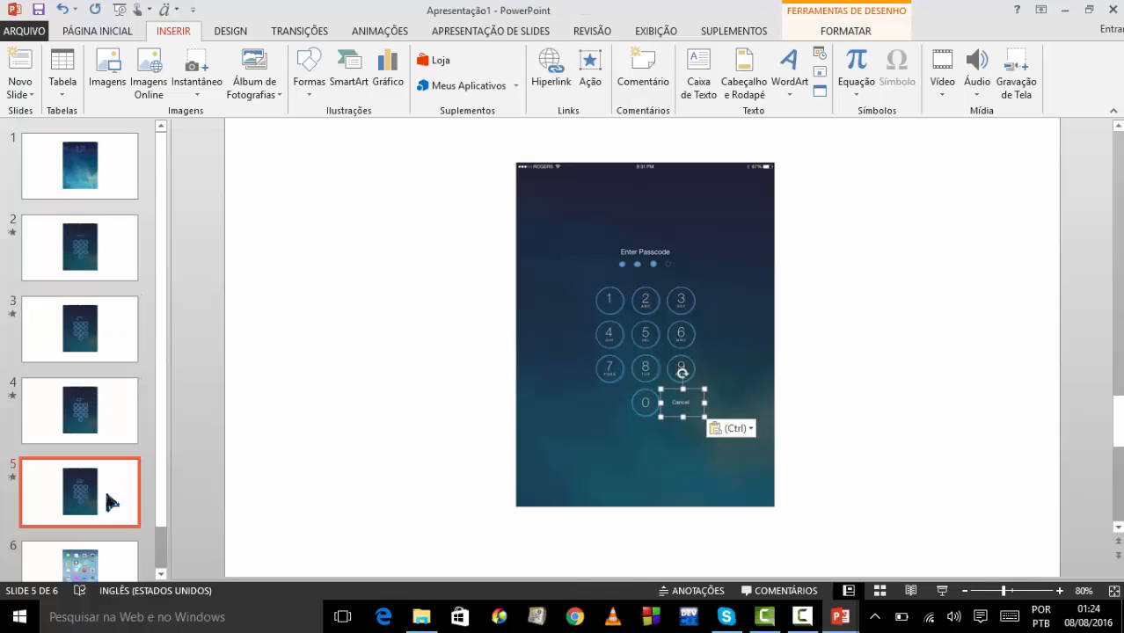
- Look over slides 5 and 6, and preview the lock screen on slide 1 in a slide show
{"action": "left_click", "coordinate": [110, 563]}
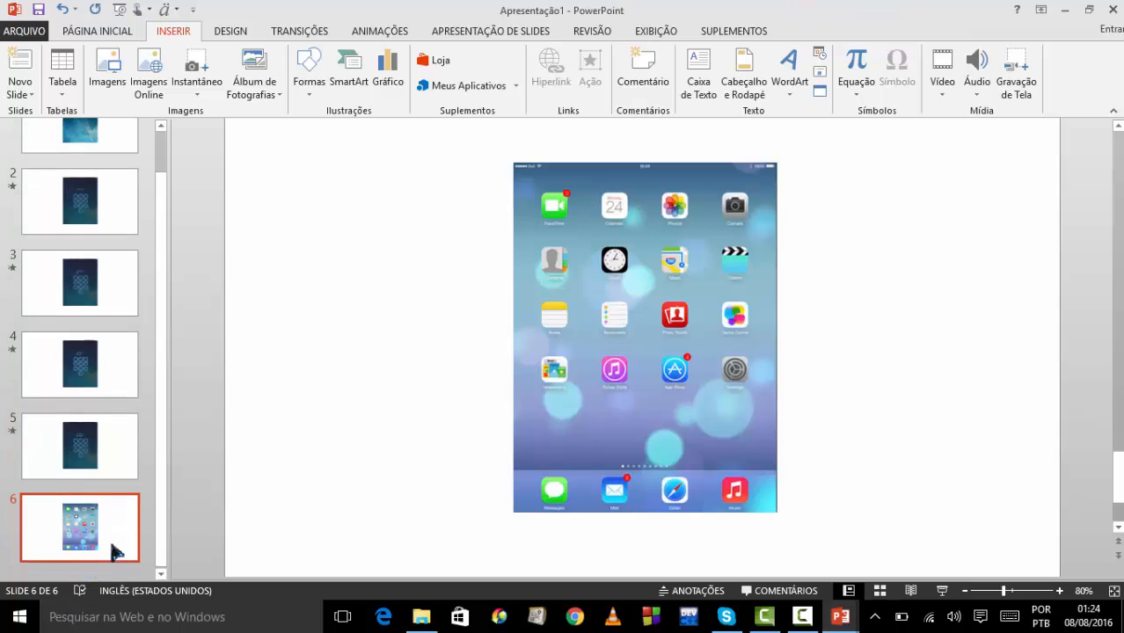
{"action": "left_click", "coordinate": [115, 444]}
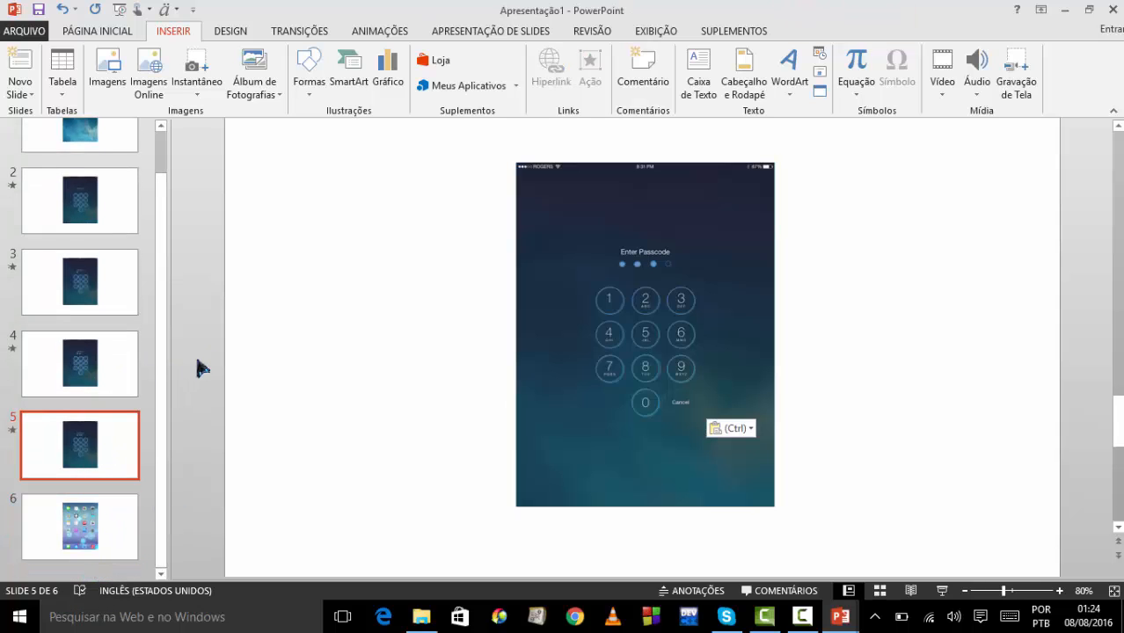
{"action": "left_click", "coordinate": [110, 531]}
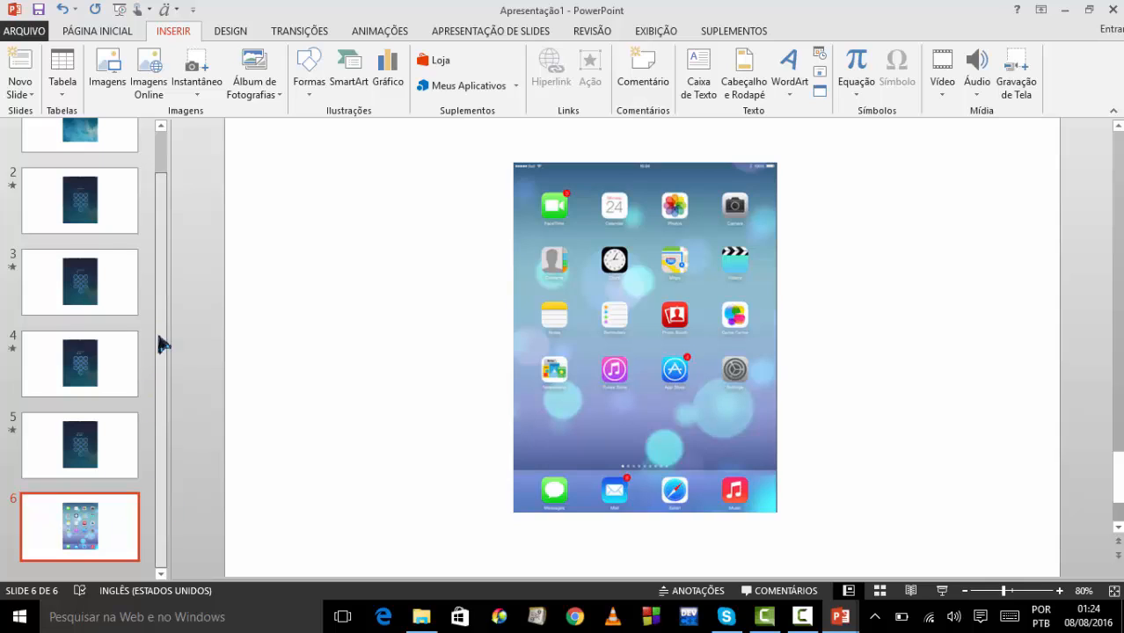
{"action": "scroll", "coordinate": [161, 220], "scroll_direction": "up", "scroll_amount": 1}
{"action": "left_click", "coordinate": [80, 166]}
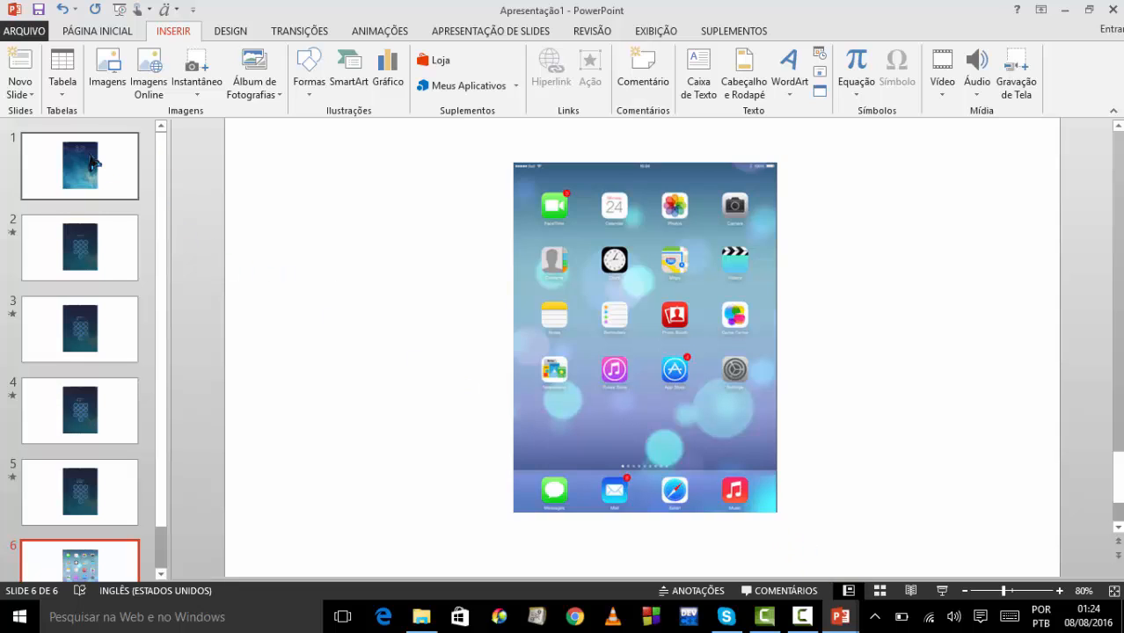
{"action": "left_click", "coordinate": [941, 591]}
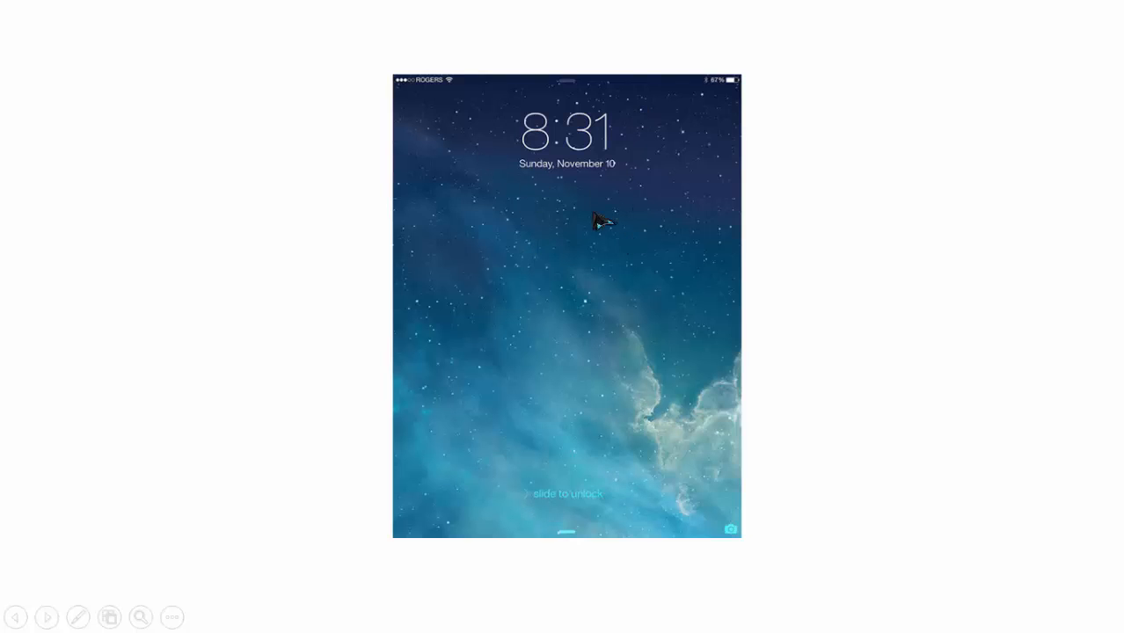
{"action": "key", "text": "Escape"}
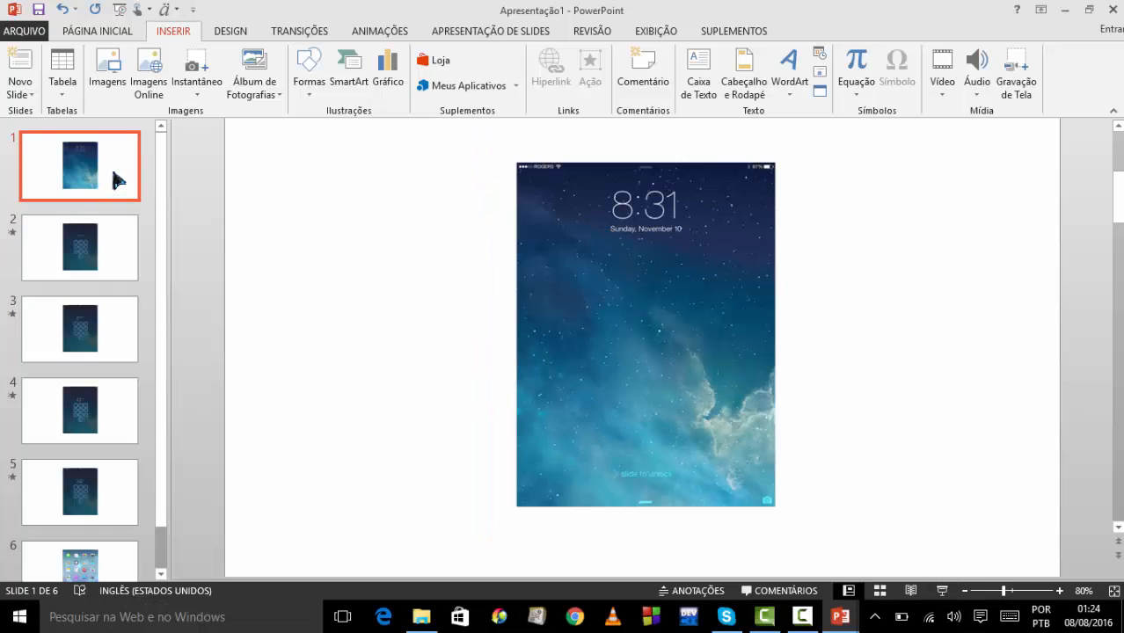
- Set the hyperlink of the lock-screen picture on slide 1 to slide 2
{"action": "left_click", "coordinate": [635, 326]}
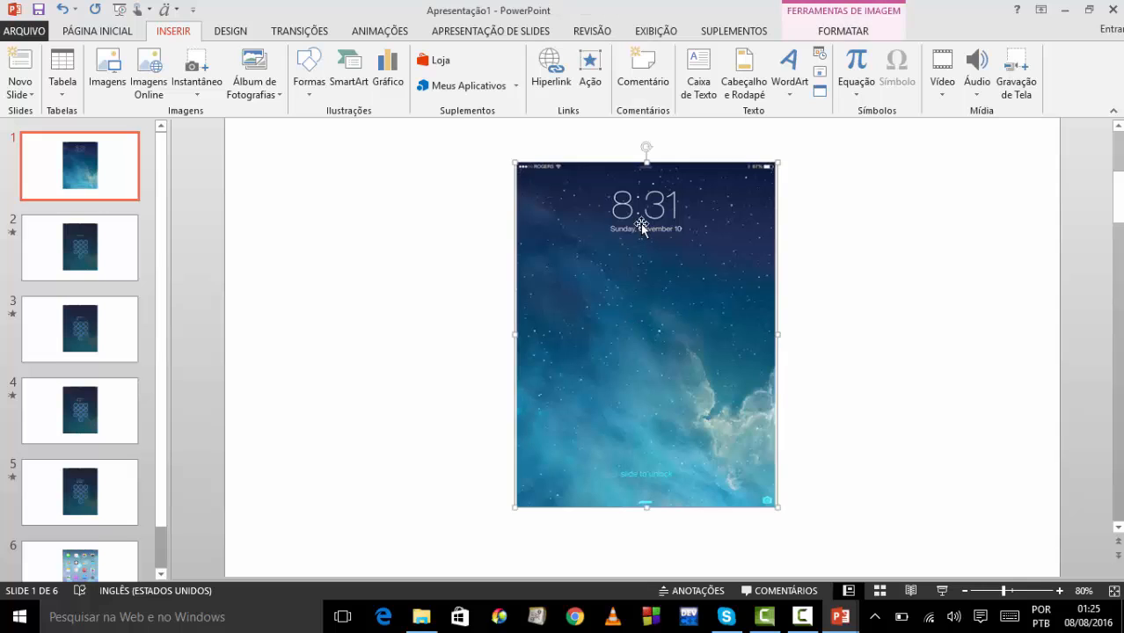
{"action": "left_click", "coordinate": [538, 63]}
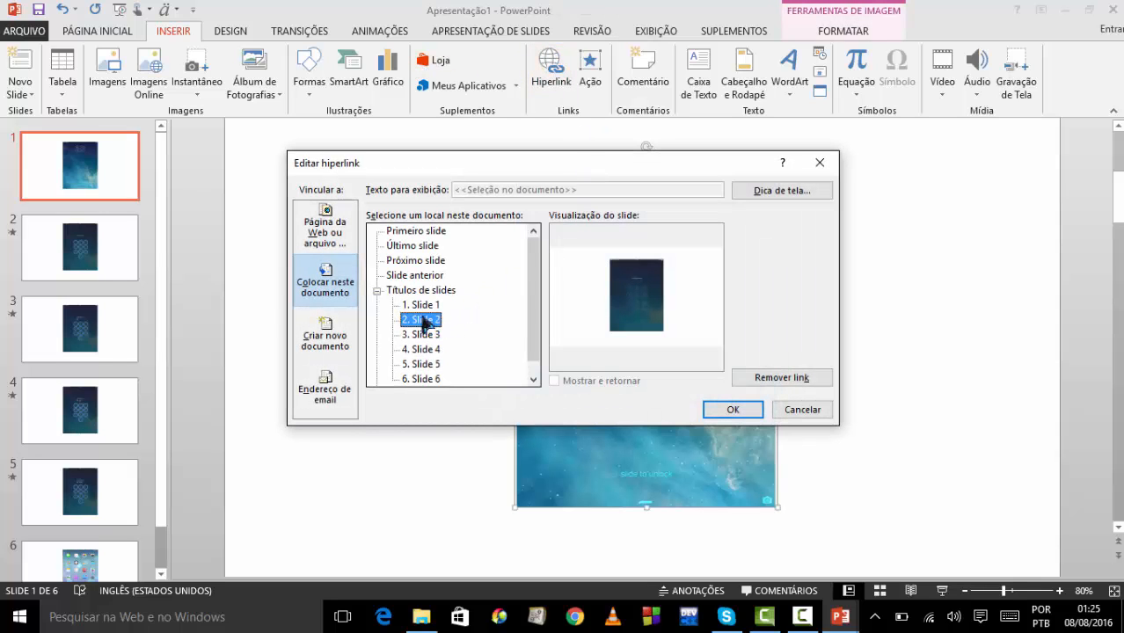
{"action": "left_click", "coordinate": [736, 409]}
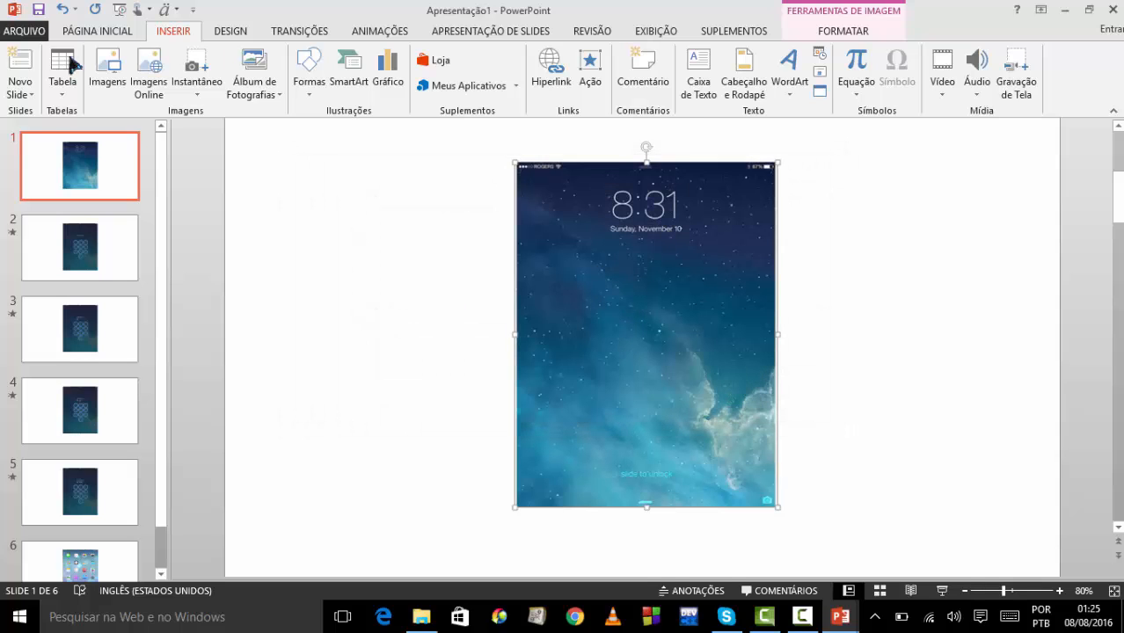
- Run the slide show from slide 1, unlock the lock screen, enter the four-digit passcode on the keypad, and exit at the home screen
{"action": "left_click", "coordinate": [110, 158]}
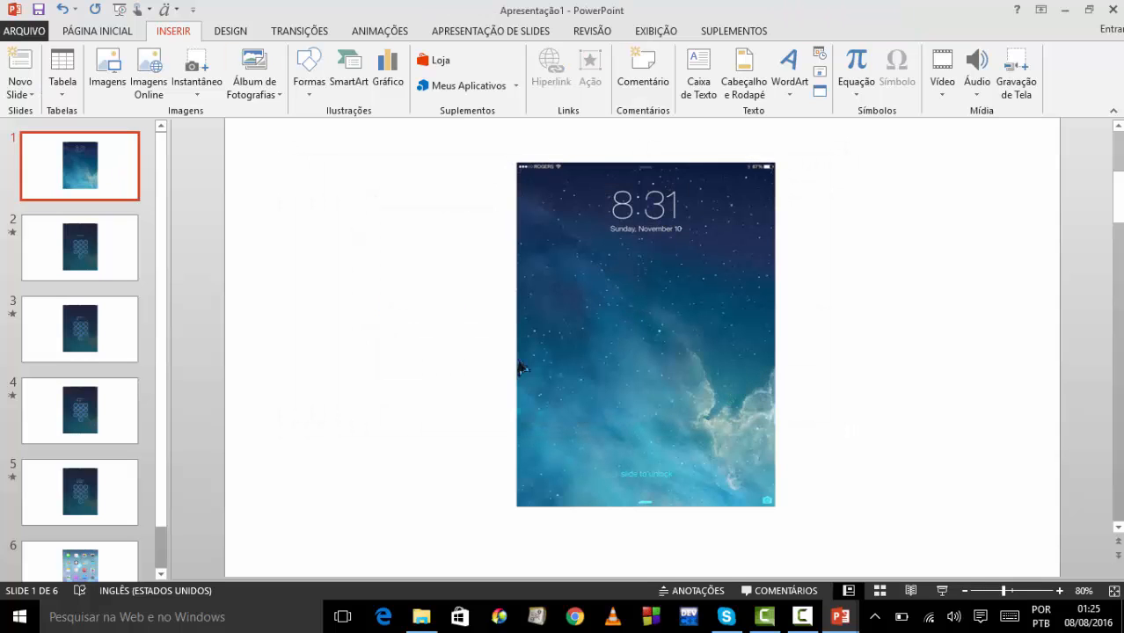
{"action": "left_click", "coordinate": [941, 591]}
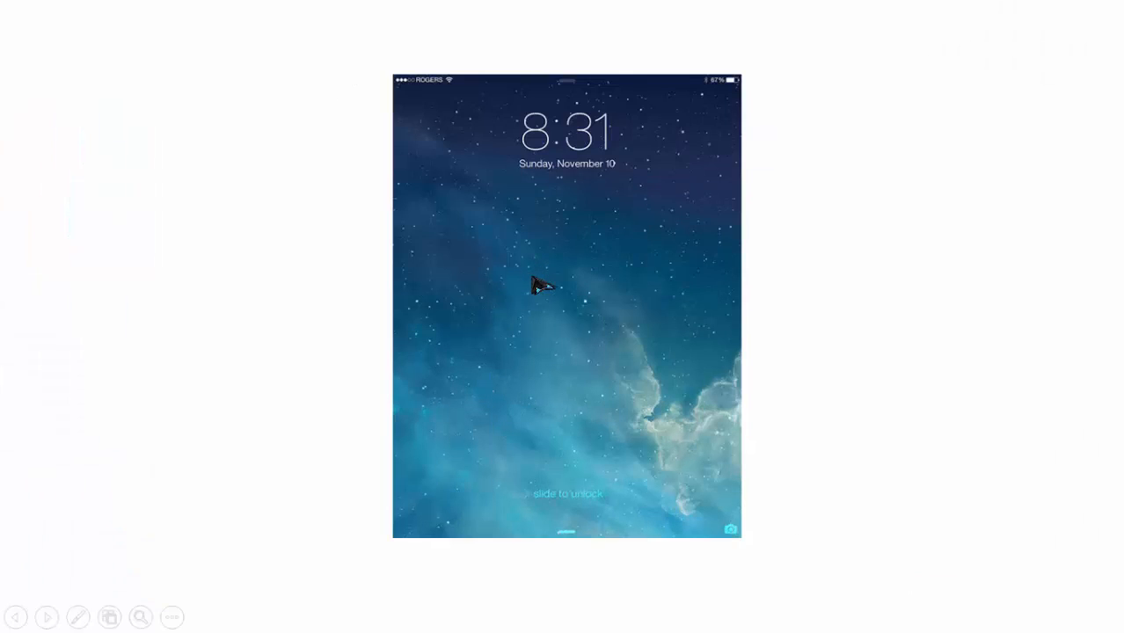
{"action": "left_click", "coordinate": [537, 286]}
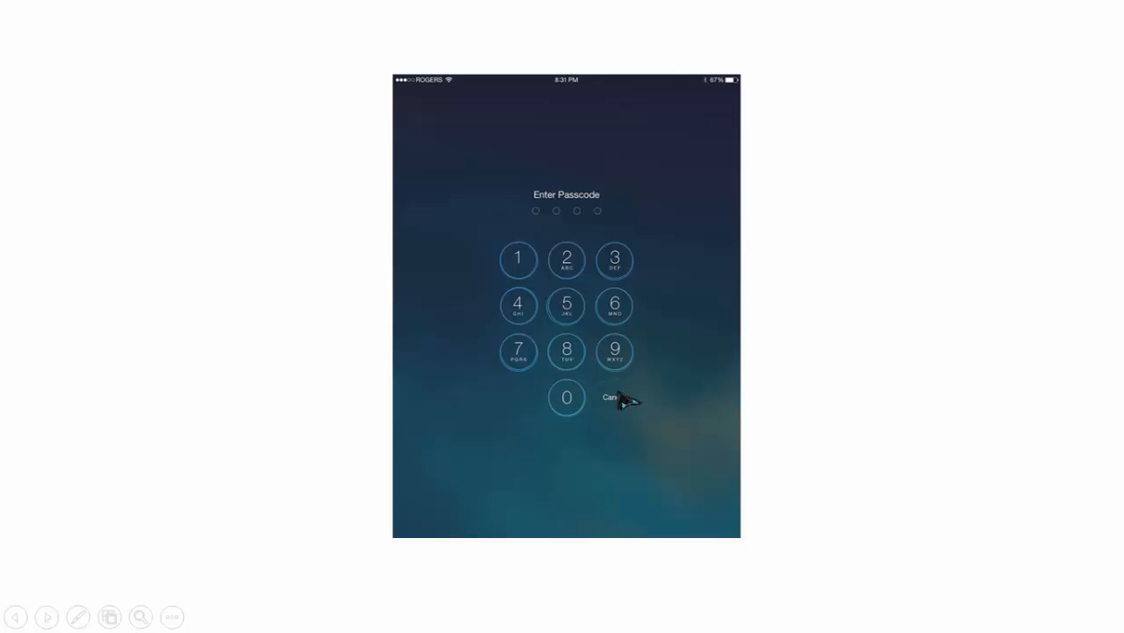
{"action": "left_click", "coordinate": [518, 280]}
{"action": "left_click", "coordinate": [574, 266]}
{"action": "left_click", "coordinate": [617, 257]}
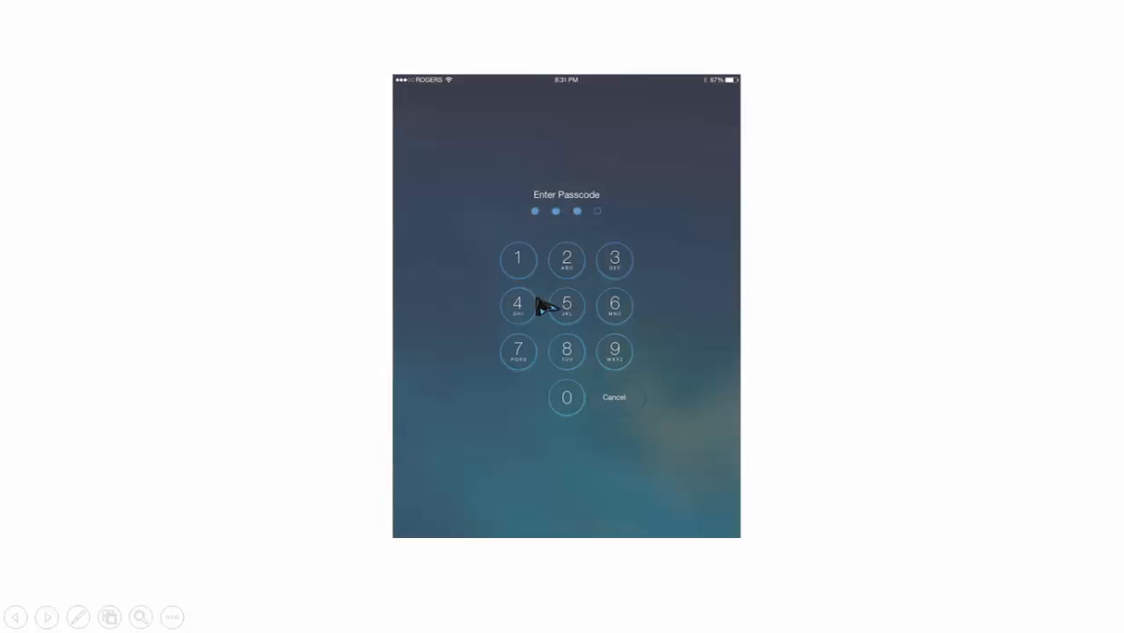
{"action": "left_click", "coordinate": [530, 305]}
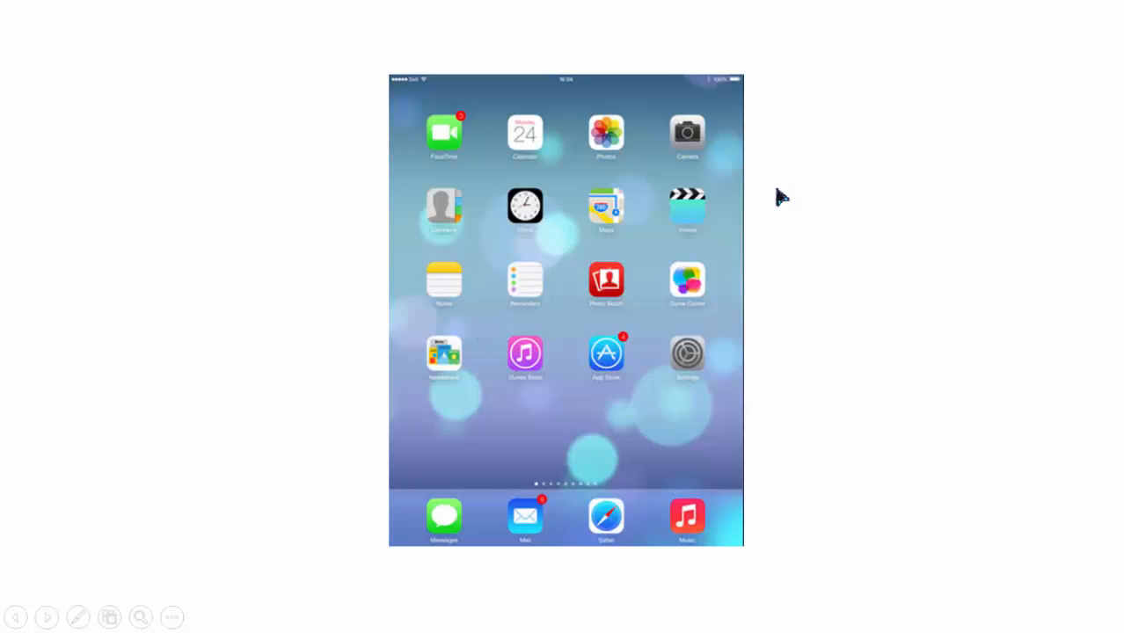
{"action": "key", "text": "Escape"}
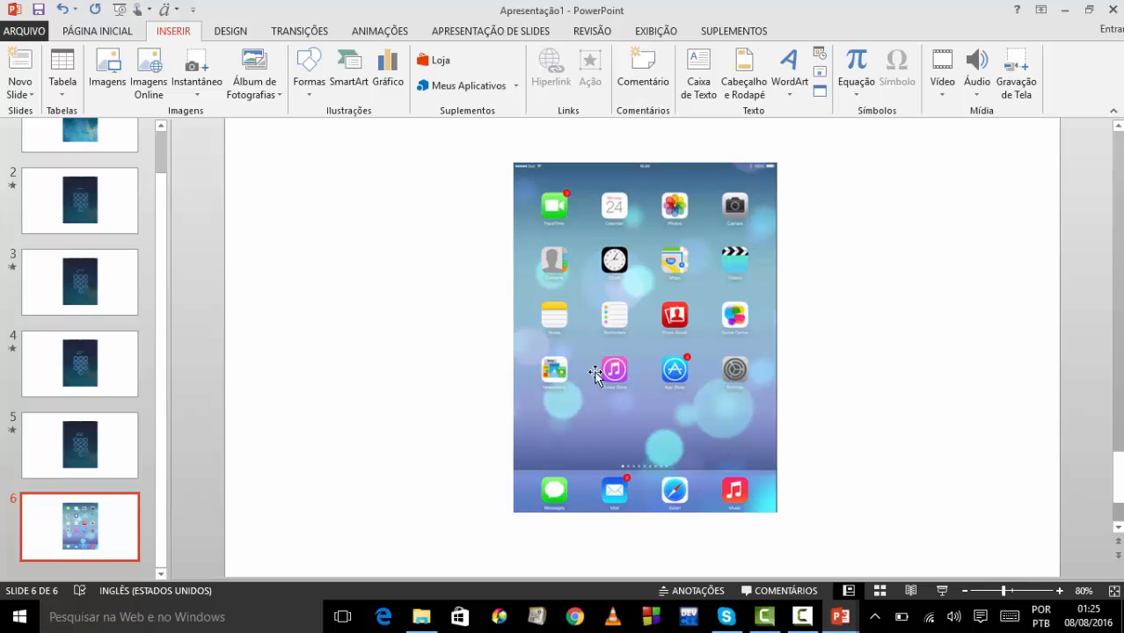
- Draw an oval about 2.67 cm wide and 1.4 cm high on slide 6, and nudge it just above the dock's Music icon
{"action": "left_click", "coordinate": [319, 81]}
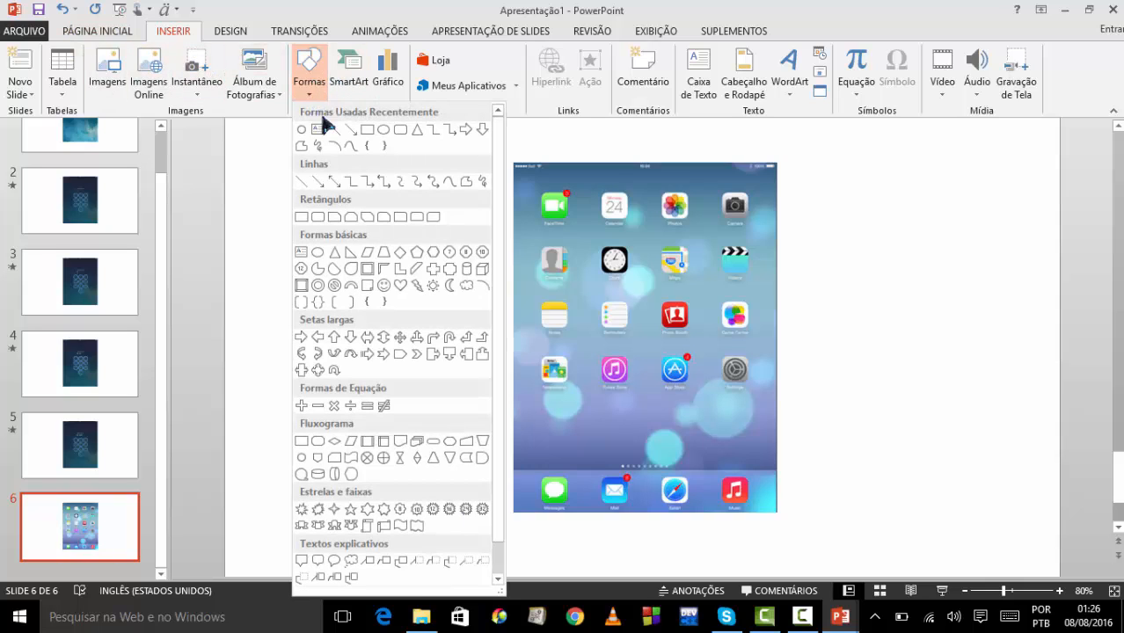
{"action": "left_click", "coordinate": [385, 130]}
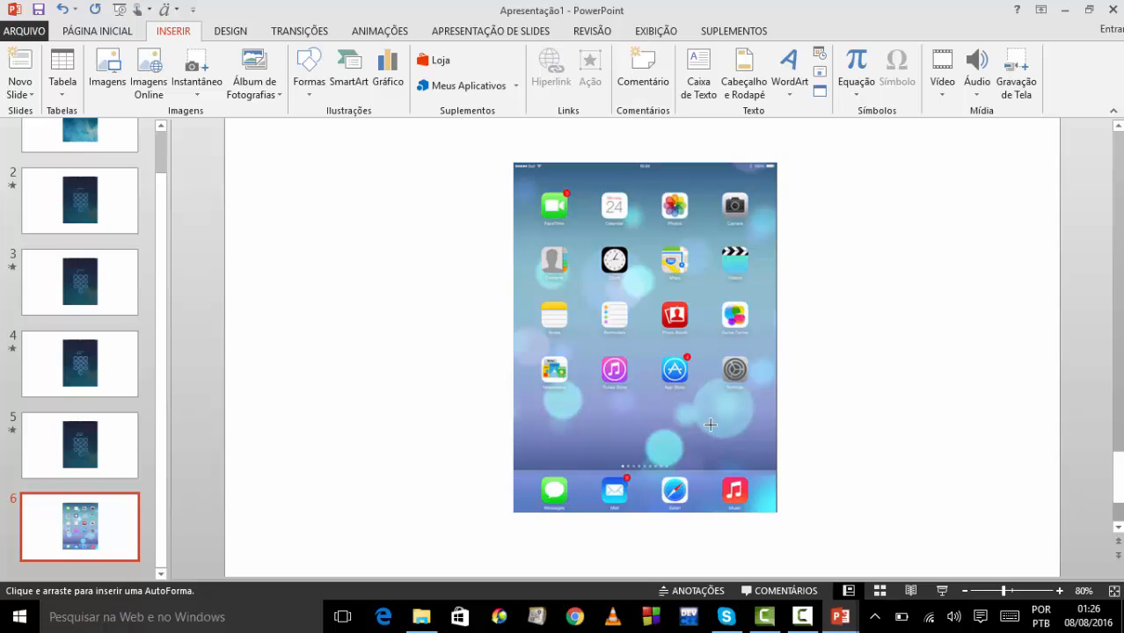
{"action": "left_click", "coordinate": [313, 88]}
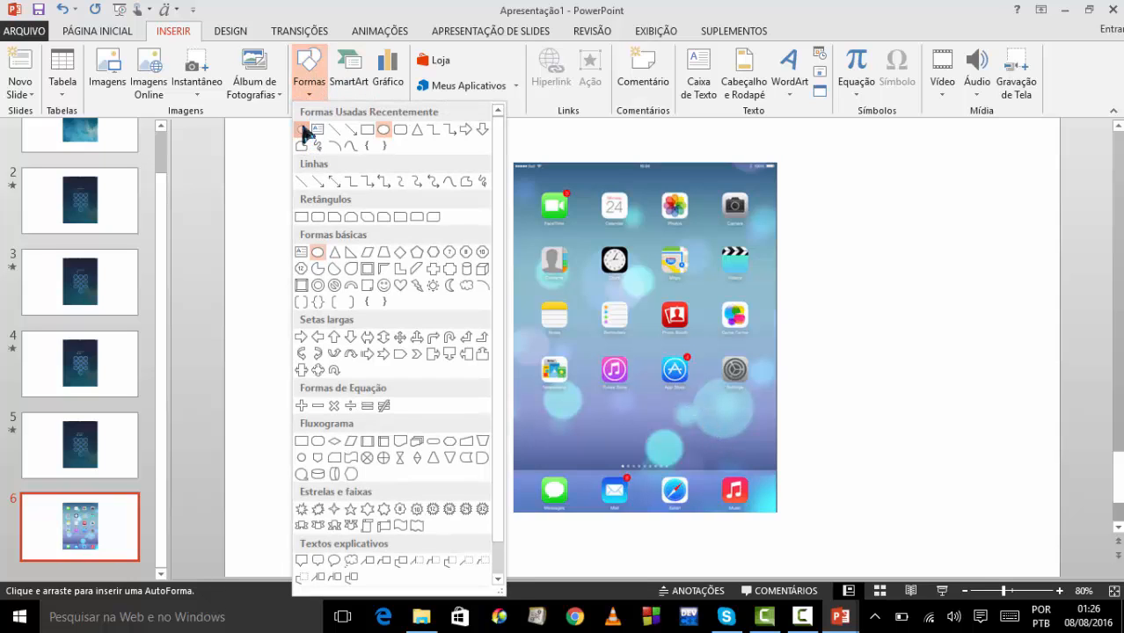
{"action": "left_click", "coordinate": [303, 131]}
{"action": "left_click_drag", "start_coordinate": [697, 416], "coordinate": [763, 452]}
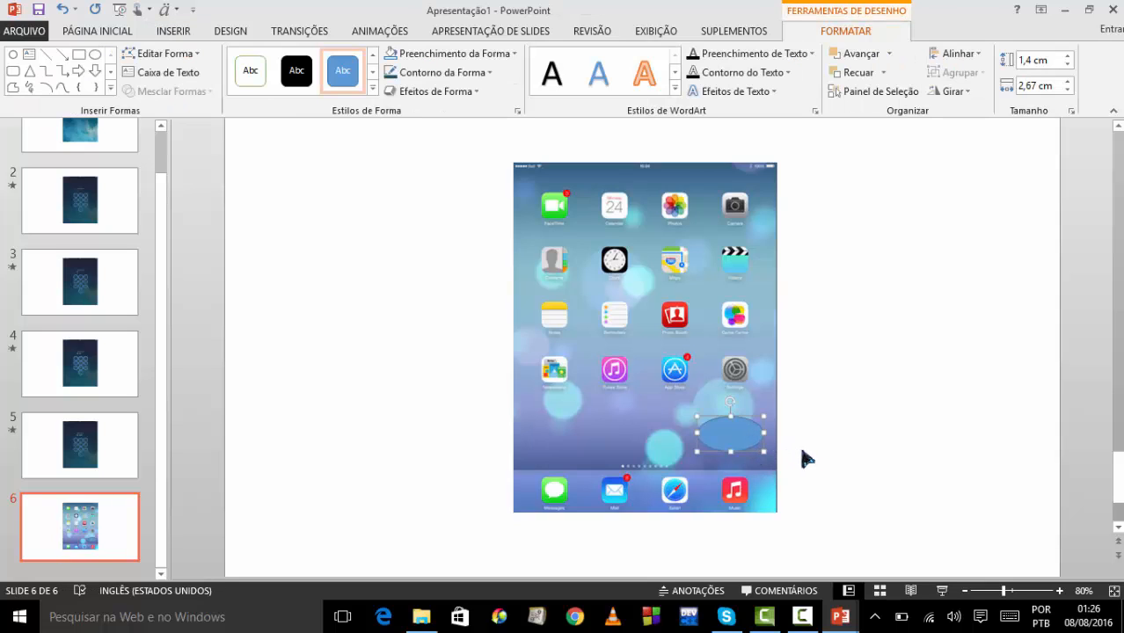
{"action": "key", "text": "Down"}
{"action": "key", "text": "Down"}
{"action": "key", "text": "Down"}
{"action": "key", "text": "Down"}
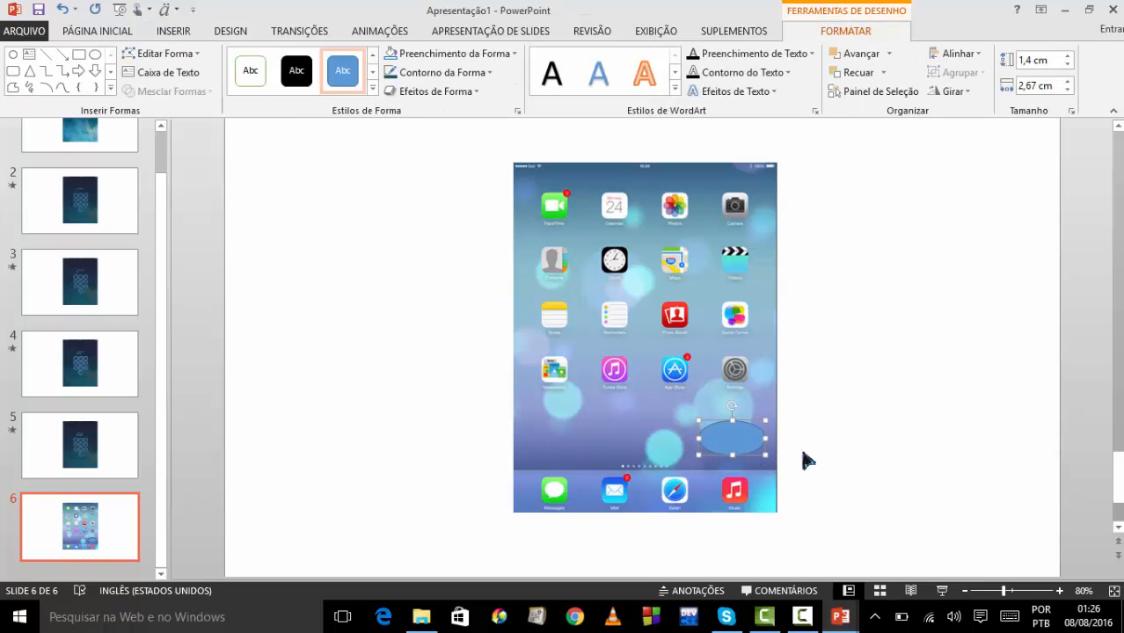
{"action": "key", "text": "Down"}
{"action": "key", "text": "Right"}
{"action": "key", "text": "Right"}
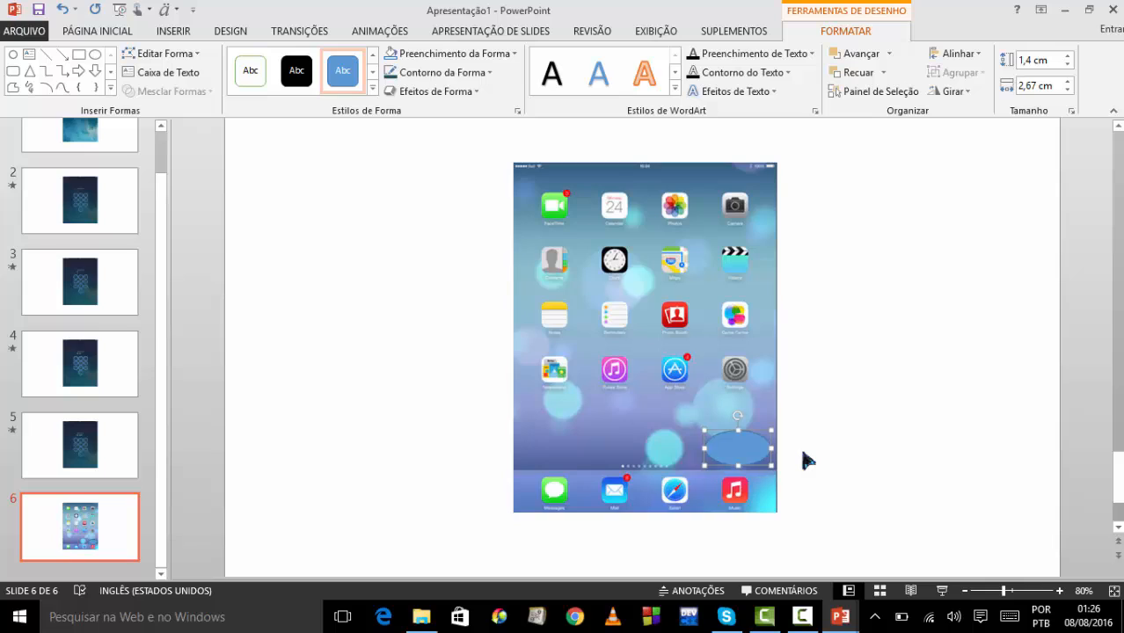
{"action": "key", "text": "Right"}
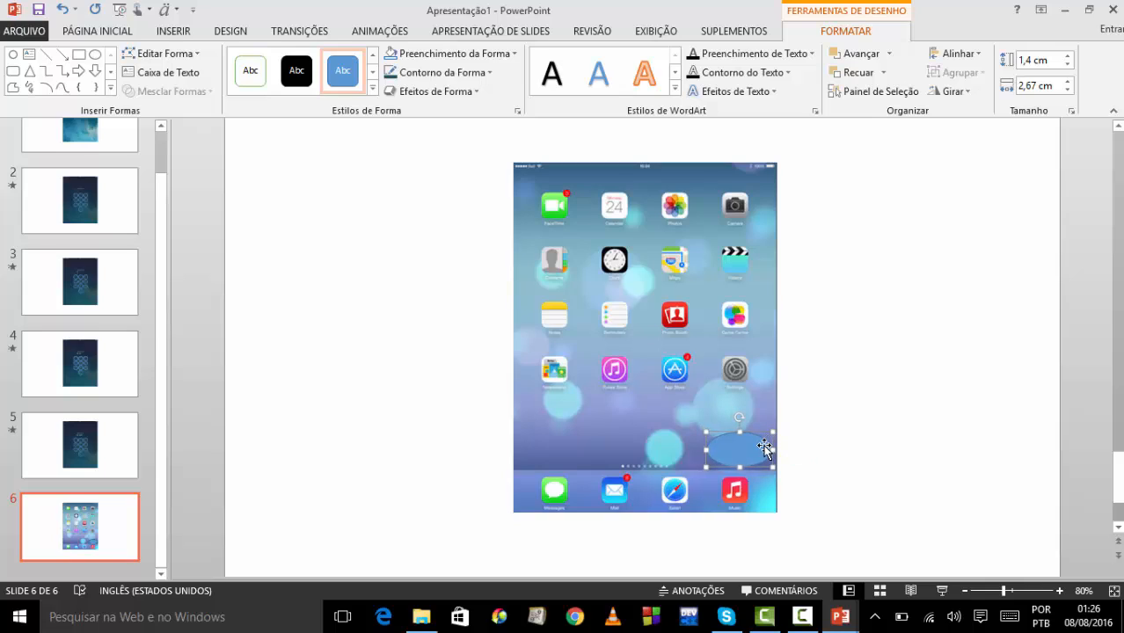
- Label the oval TURN OFF and format its text as bold, 14 pt
{"action": "type", "text": "t"}
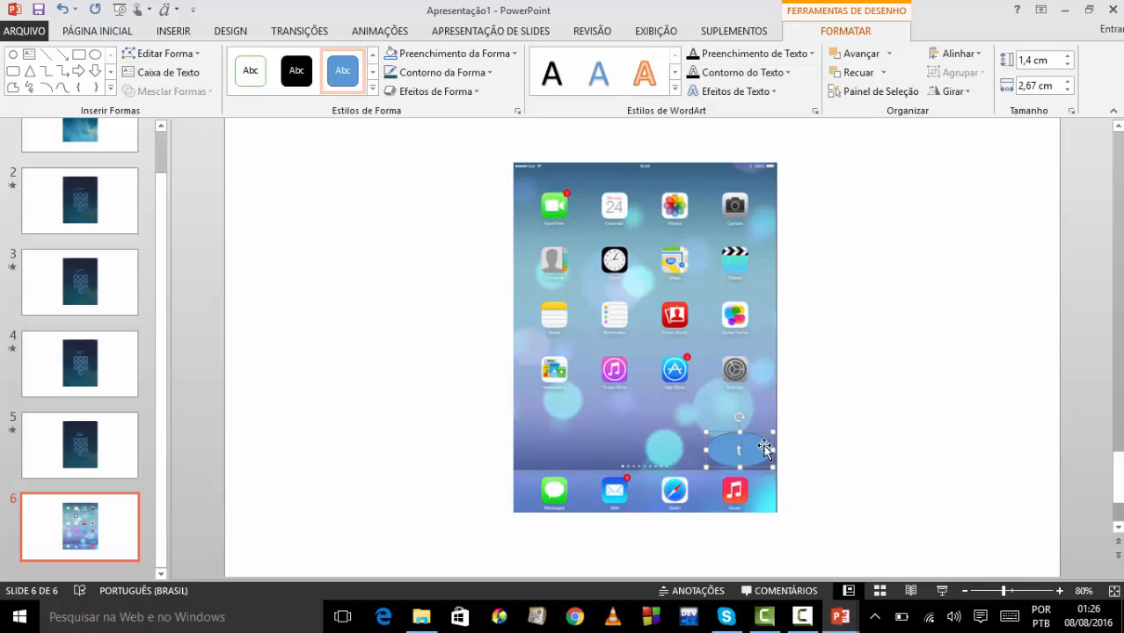
{"action": "key", "text": "BackSpace"}
{"action": "key", "text": "BackSpace"}
{"action": "type", "text": "TURN OFF"}
{"action": "left_click", "coordinate": [114, 31]}
{"action": "left_click", "coordinate": [351, 59]}
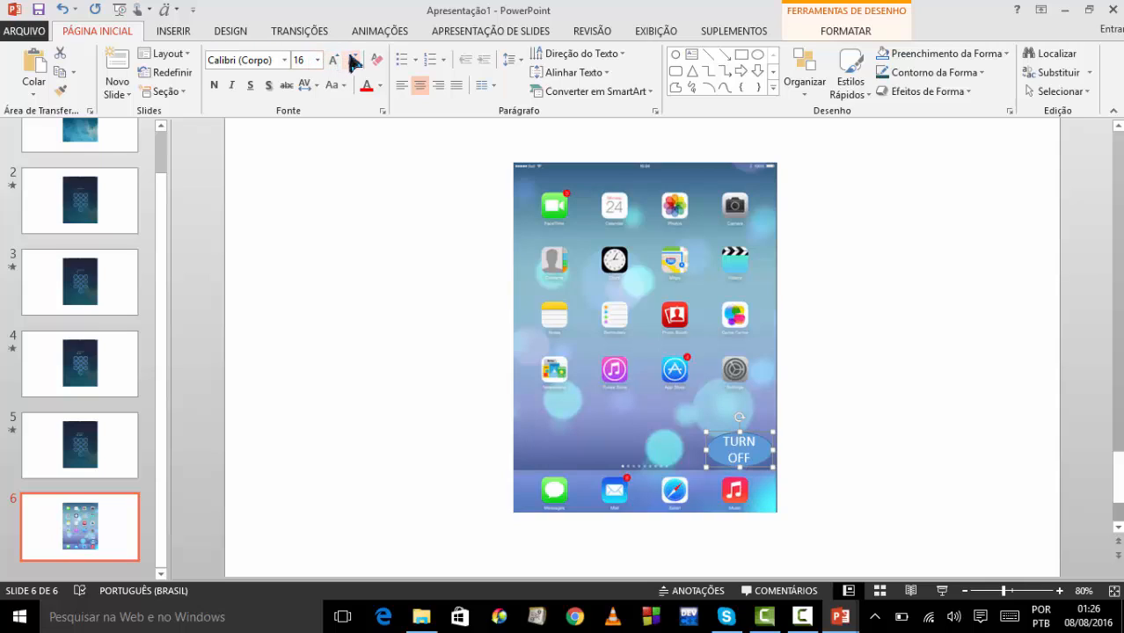
{"action": "left_click", "coordinate": [351, 59]}
{"action": "left_click", "coordinate": [351, 59]}
{"action": "left_click", "coordinate": [334, 61]}
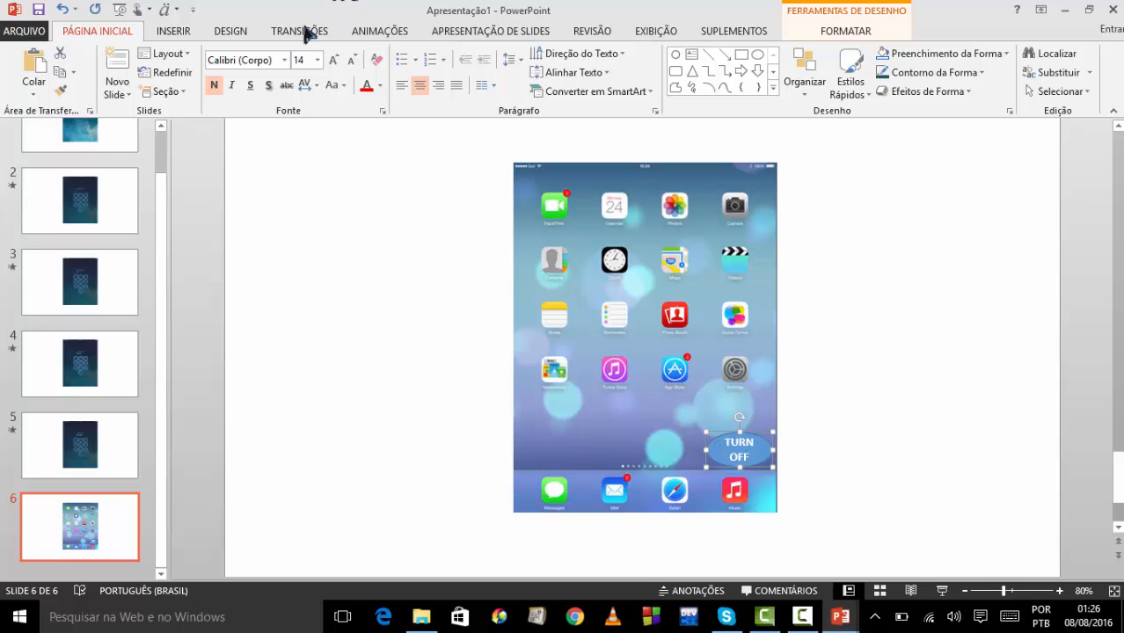
- Match the TURN OFF oval's outline to the home-screen wallpaper with the eyedropper, sampling a spot near the page dots
{"action": "left_click", "coordinate": [845, 31]}
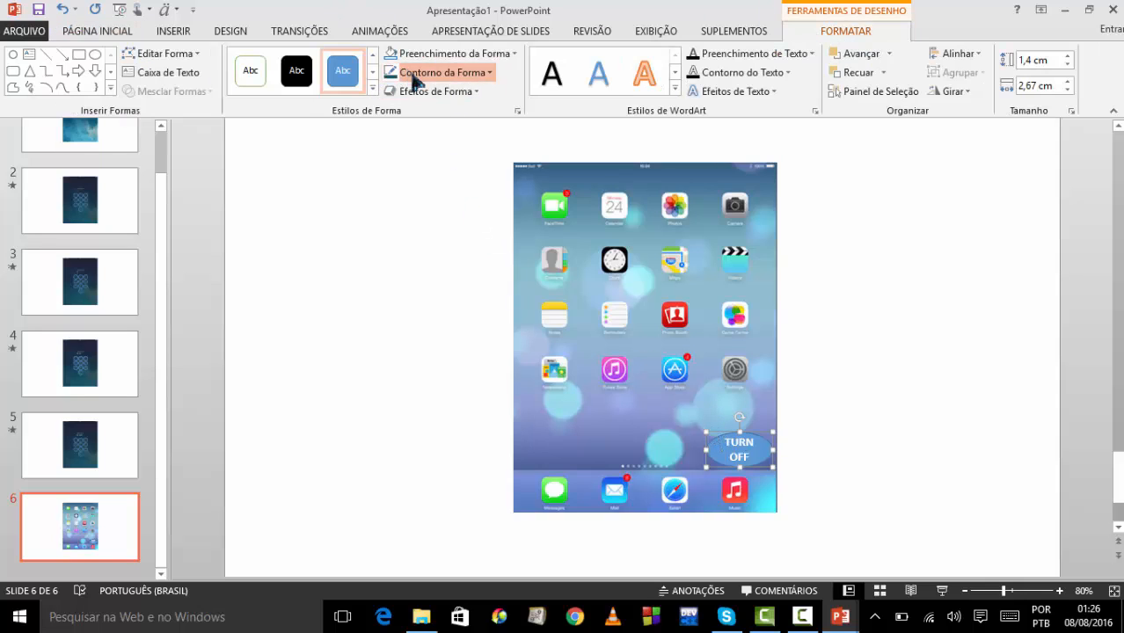
{"action": "left_click", "coordinate": [416, 74]}
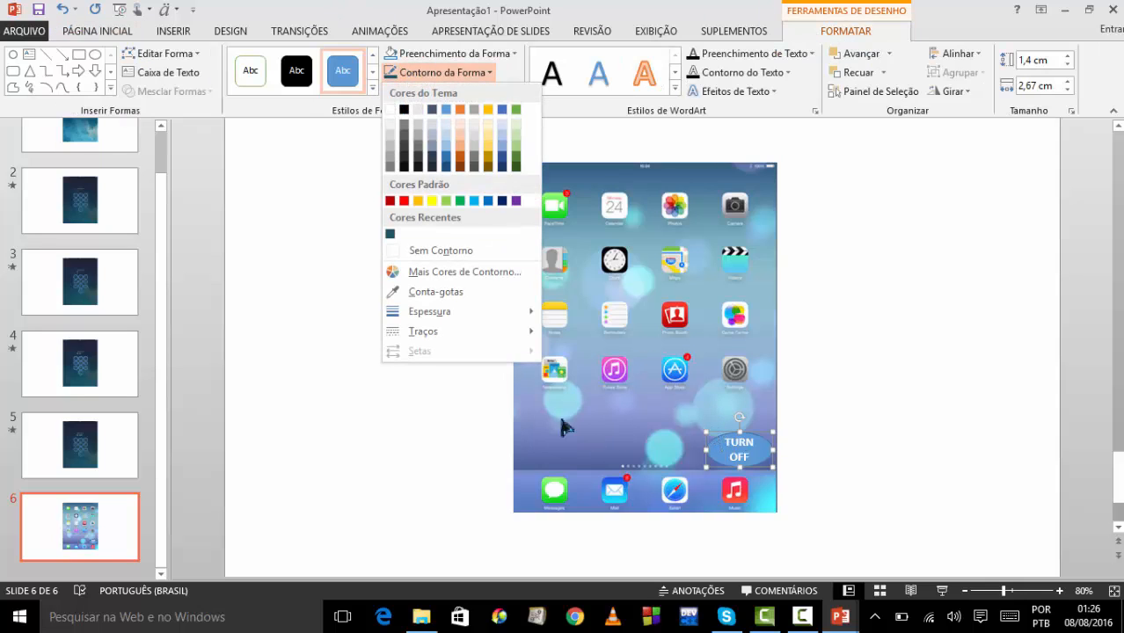
{"action": "left_click", "coordinate": [454, 296]}
{"action": "left_click", "coordinate": [607, 463]}
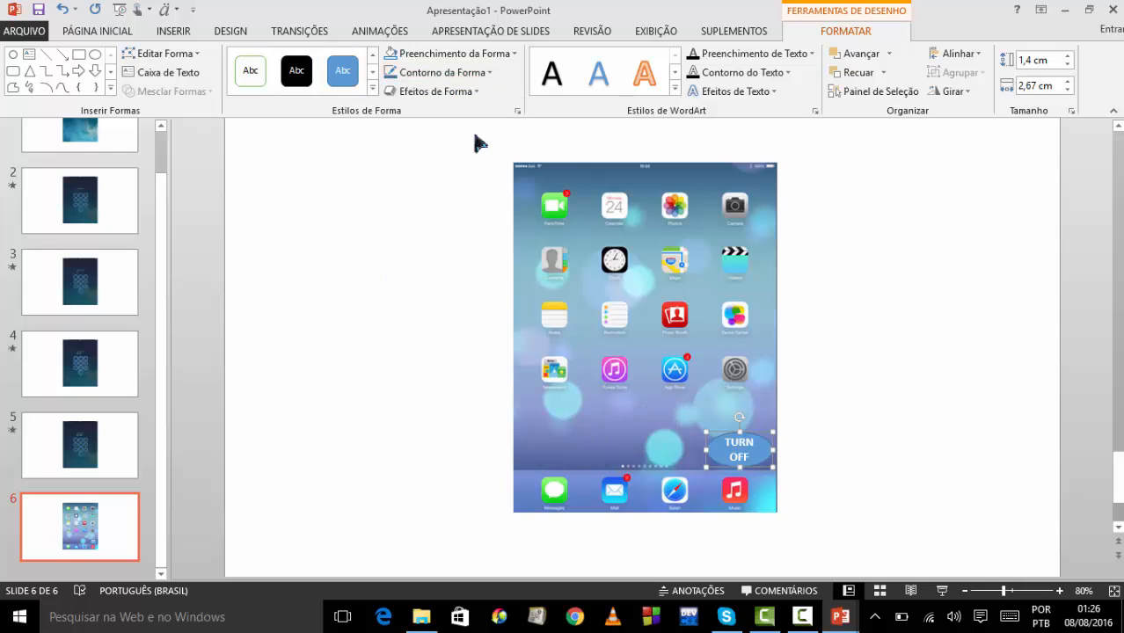
- Fill the TURN OFF oval with a wallpaper color sampled by eyedropper from the area beside it, then deselect it
{"action": "left_click", "coordinate": [422, 57]}
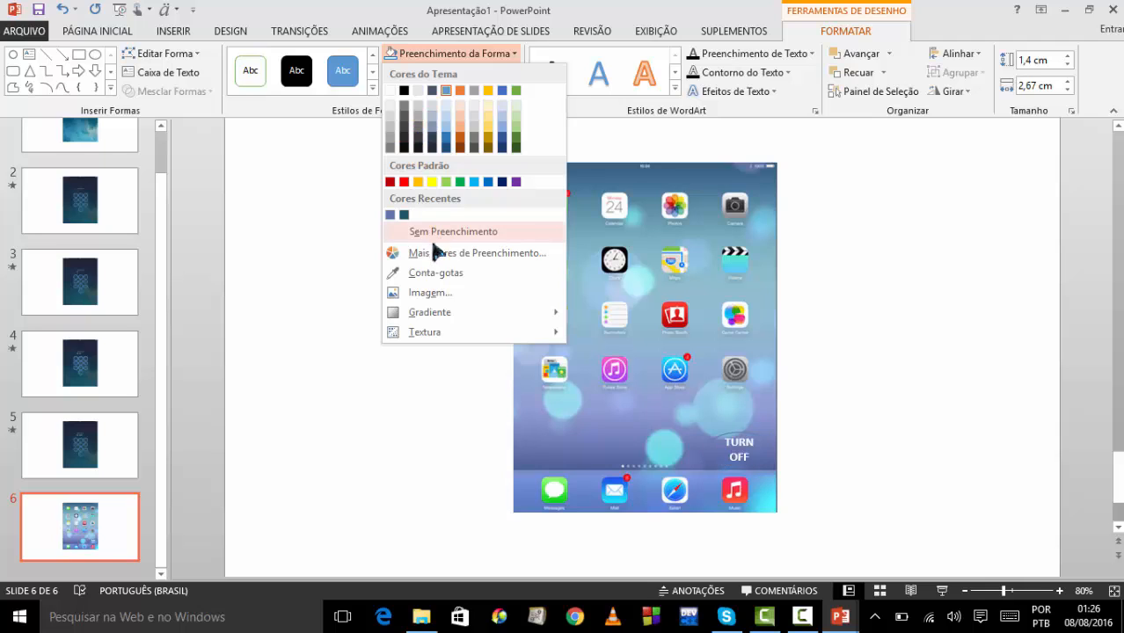
{"action": "left_click", "coordinate": [437, 273]}
{"action": "left_click", "coordinate": [549, 450]}
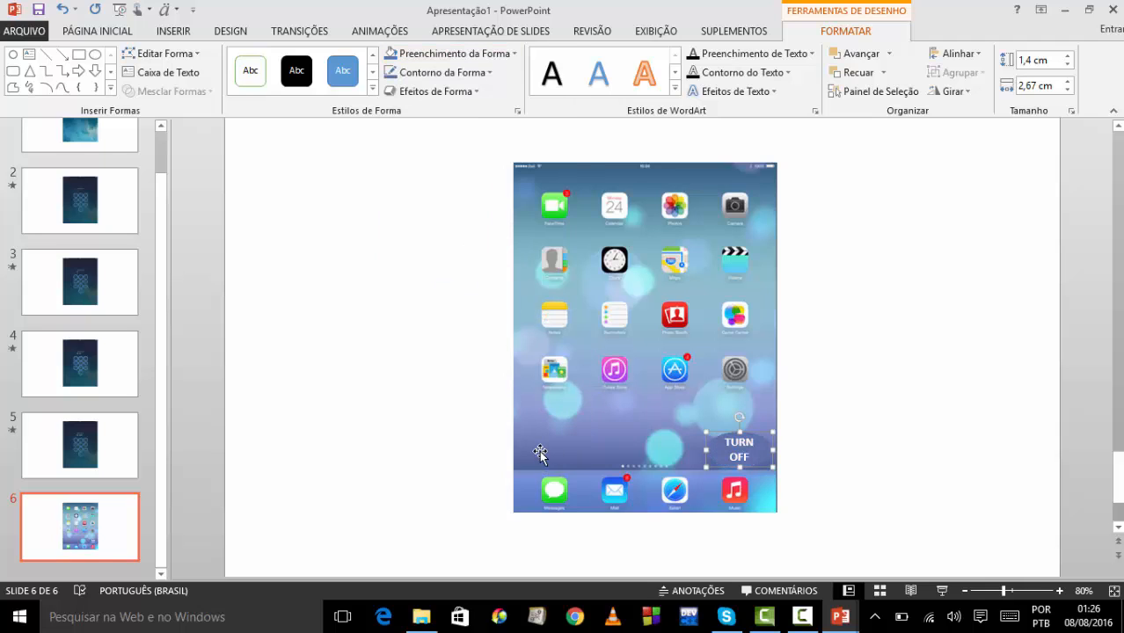
{"action": "left_click", "coordinate": [422, 55]}
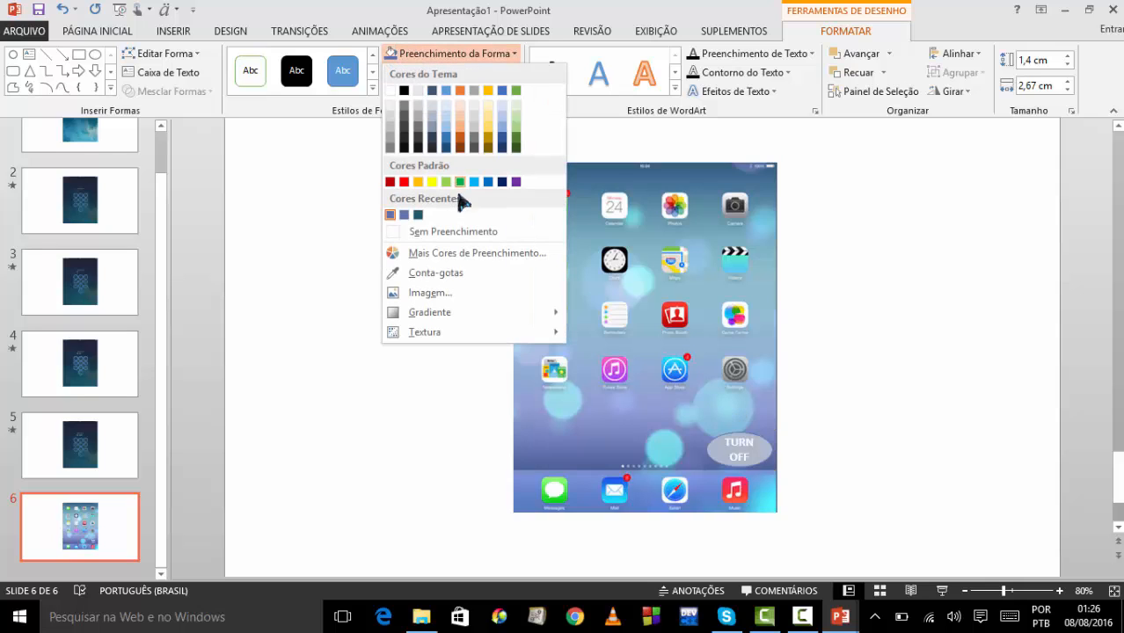
{"action": "left_click", "coordinate": [452, 274]}
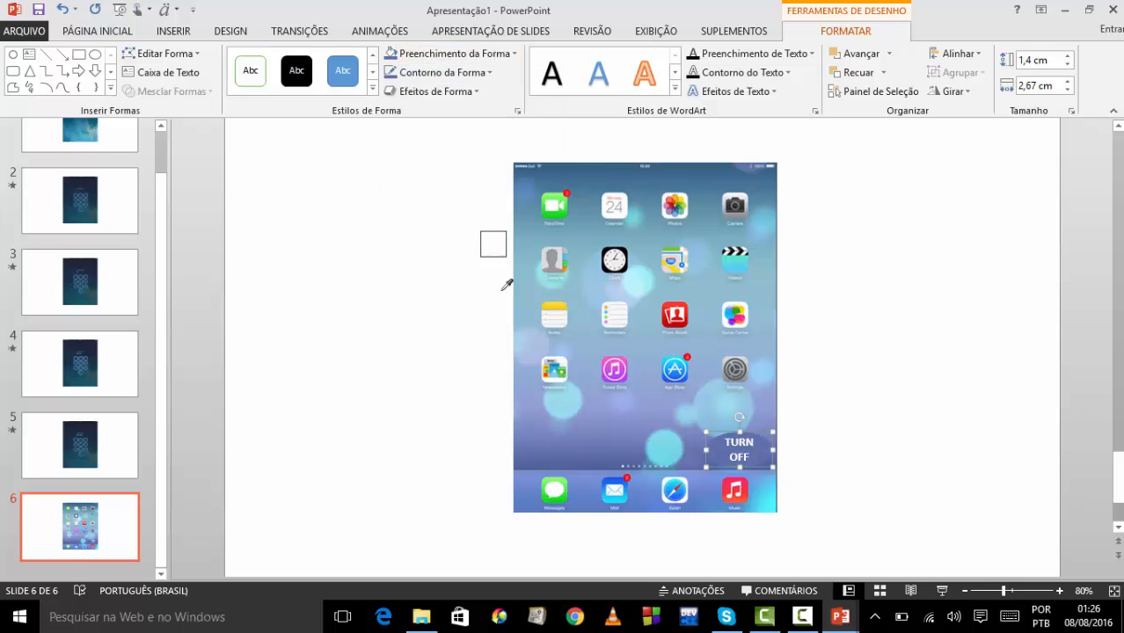
{"action": "left_click", "coordinate": [685, 462]}
{"action": "left_click", "coordinate": [870, 426]}
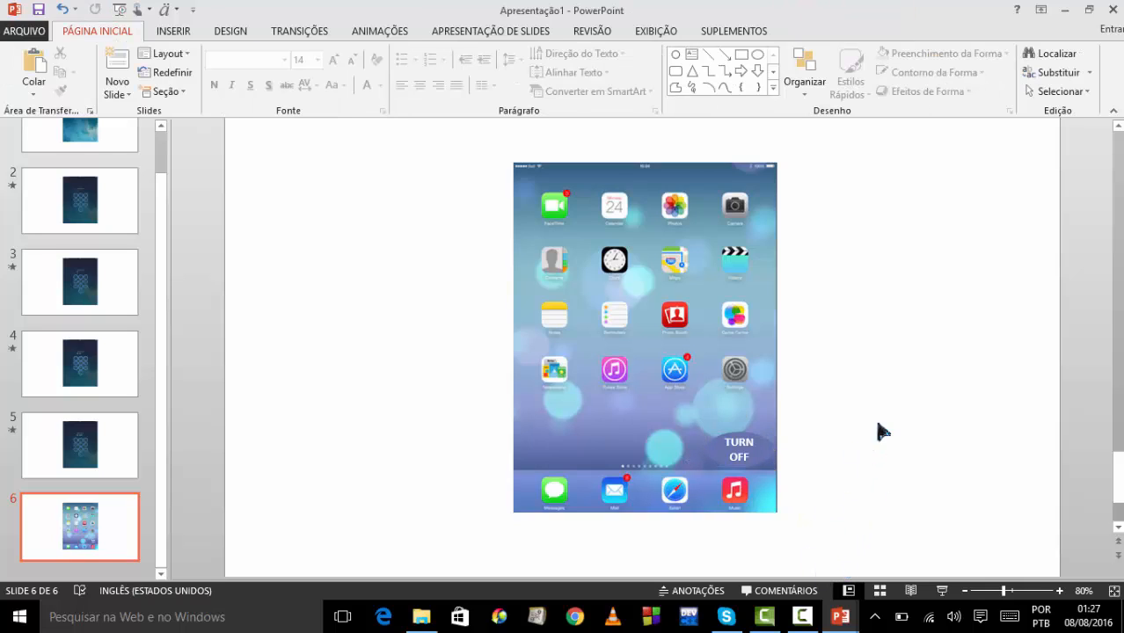
- Hyperlink the TURN OFF oval on the home screen to Slide 1 of this presentation
{"action": "left_click", "coordinate": [741, 445]}
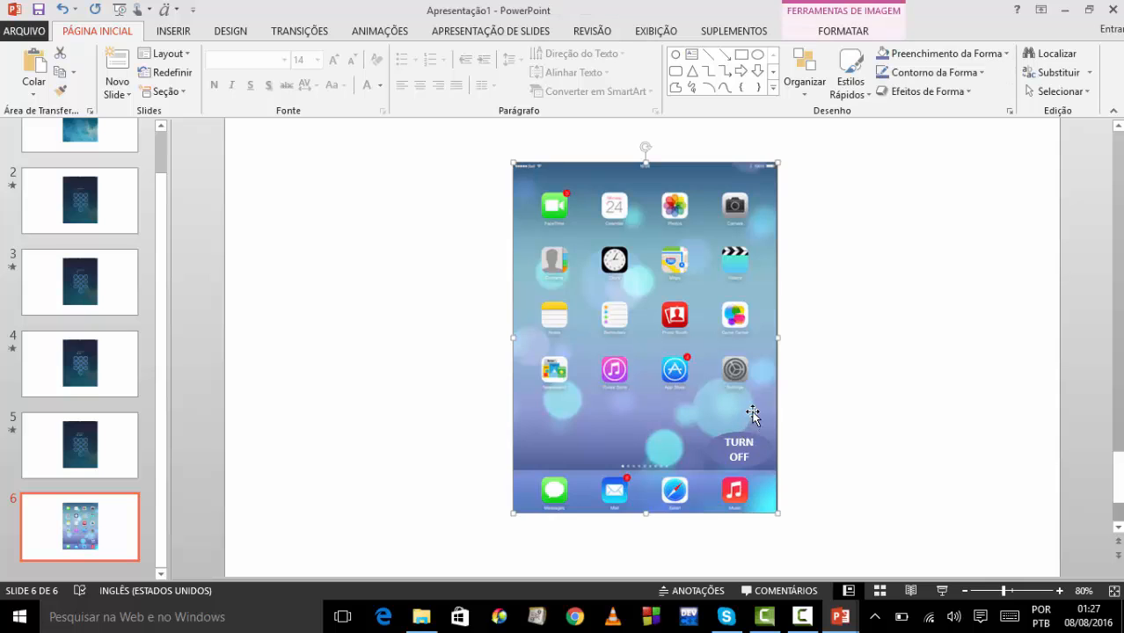
{"action": "left_click", "coordinate": [743, 429]}
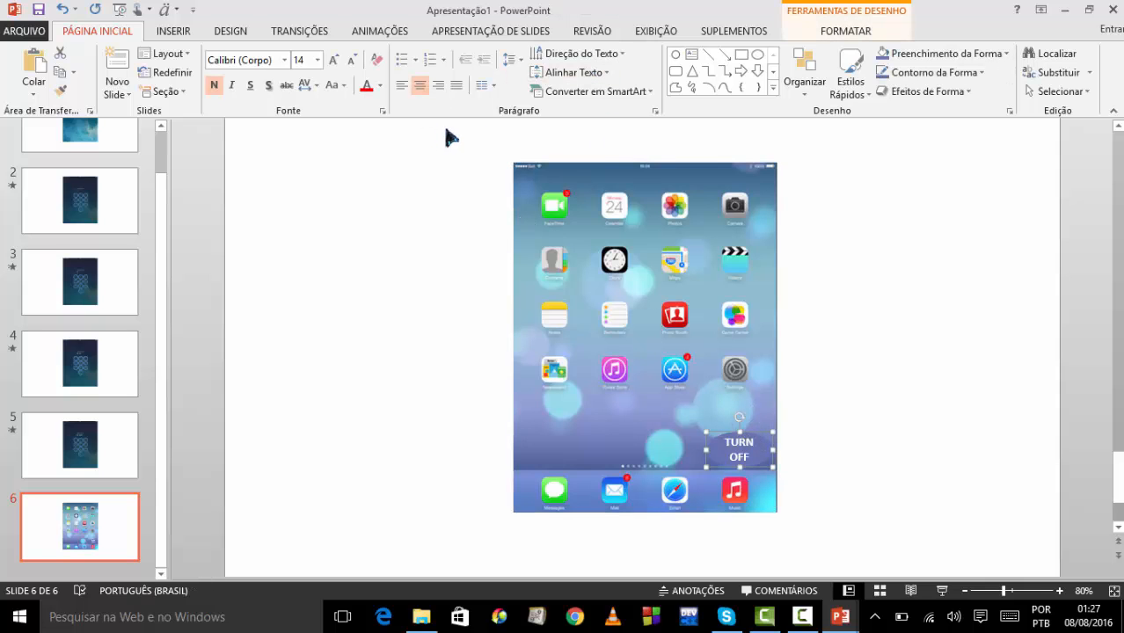
{"action": "left_click", "coordinate": [173, 31]}
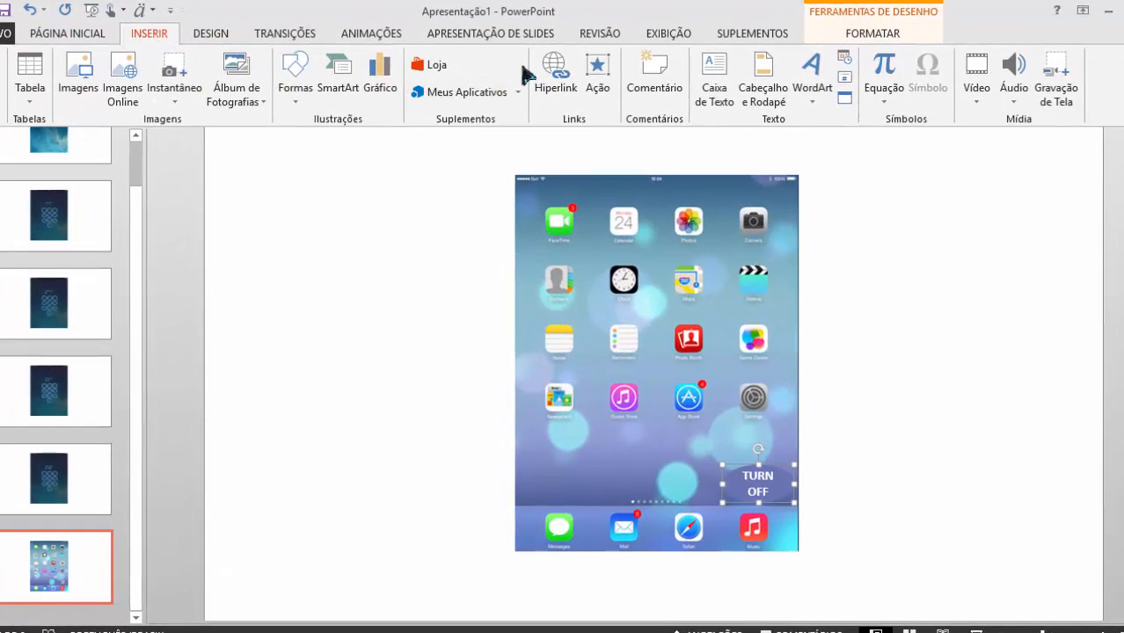
{"action": "left_click", "coordinate": [554, 79]}
{"action": "left_click", "coordinate": [415, 327]}
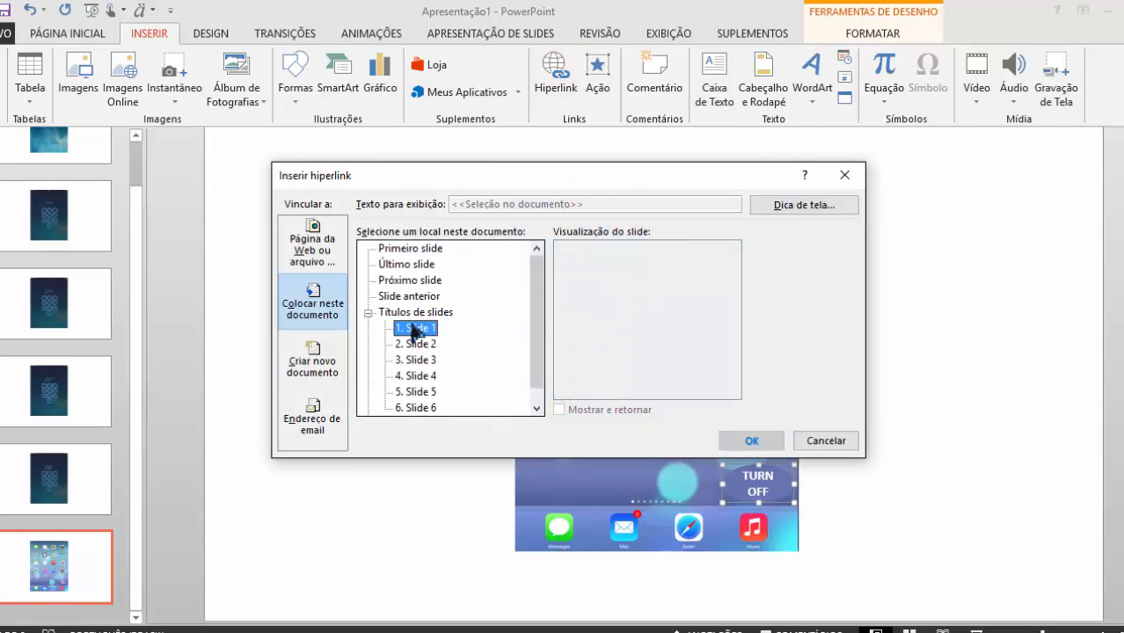
{"action": "left_click", "coordinate": [753, 440]}
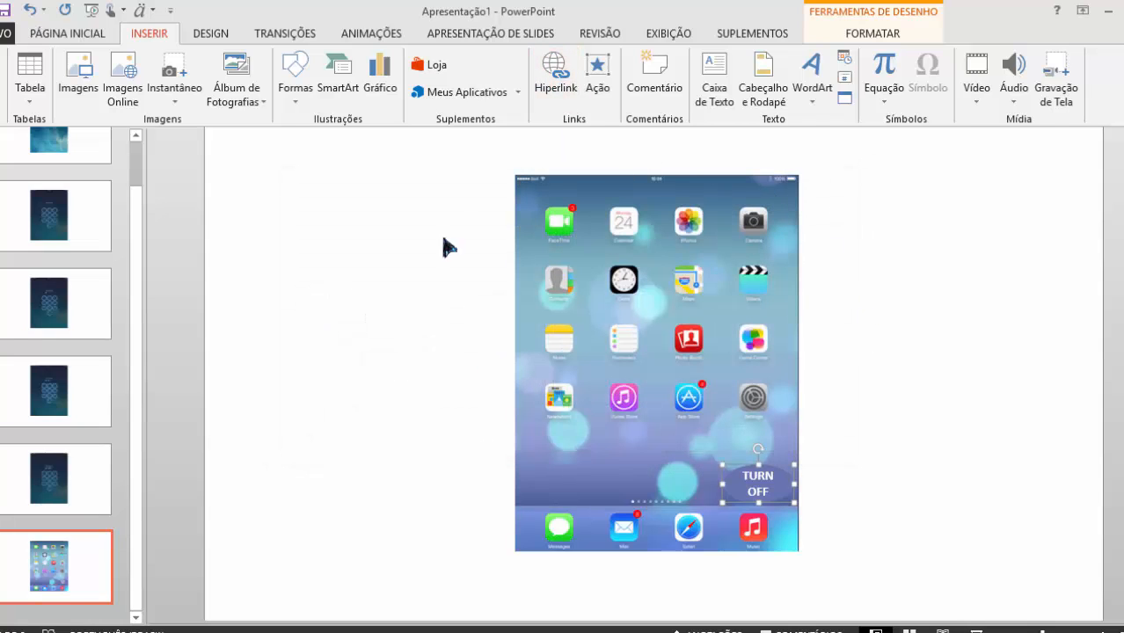
- Run the slide show from slide 1, unlock it, enter the four-digit passcode, and test TURN OFF on the home screen
{"action": "left_click", "coordinate": [51, 149]}
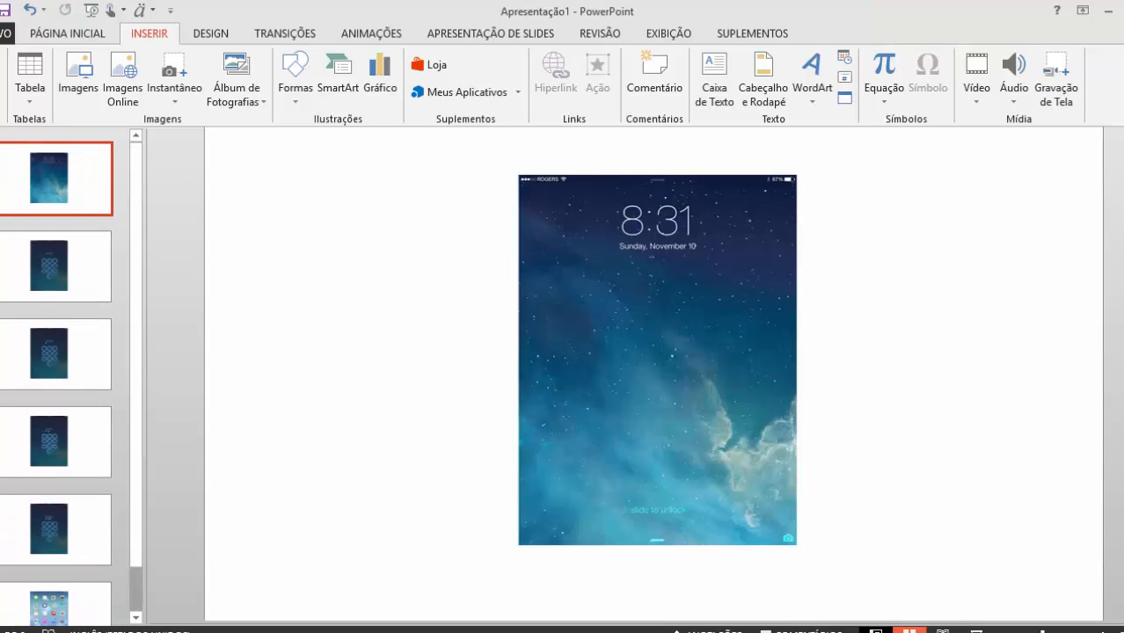
{"action": "left_click", "coordinate": [976, 632]}
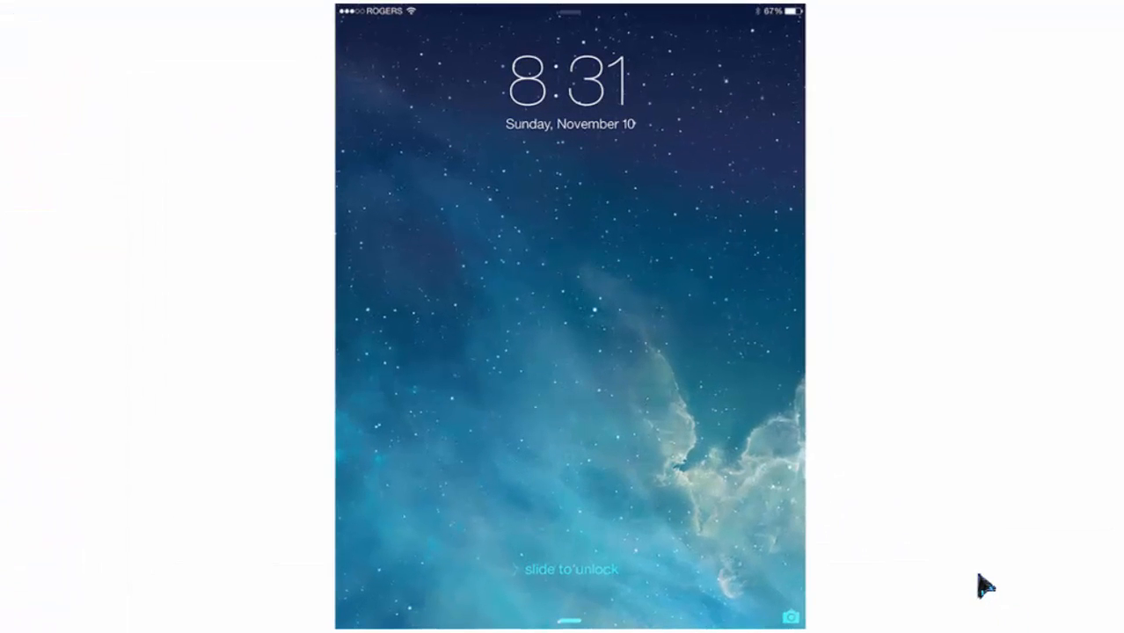
{"action": "left_click", "coordinate": [616, 369]}
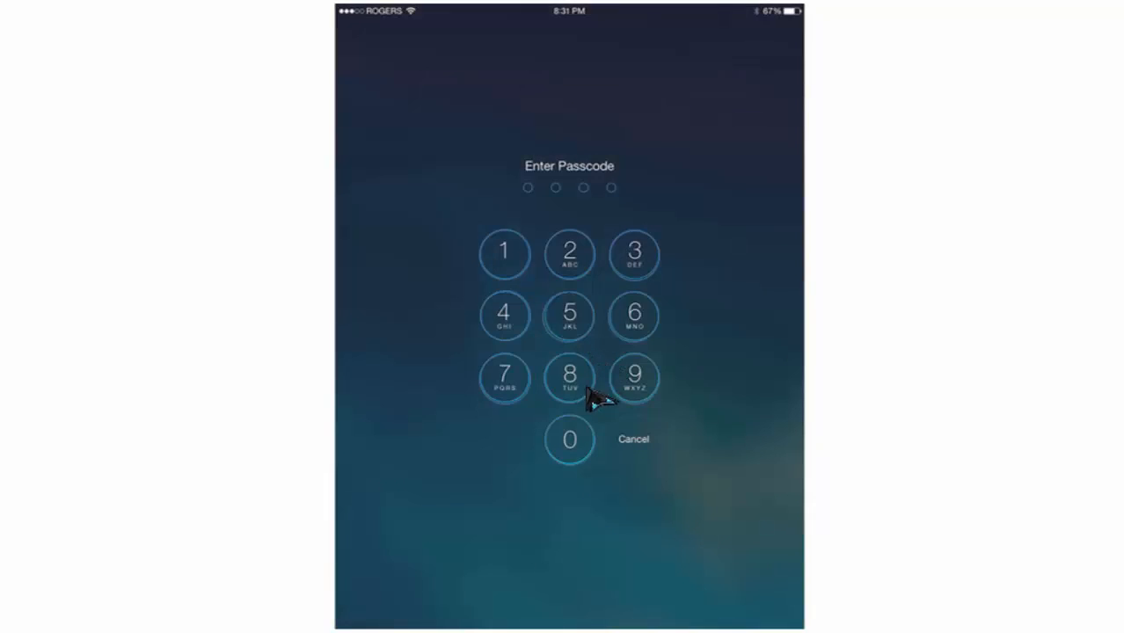
{"action": "left_click", "coordinate": [577, 394]}
{"action": "left_click", "coordinate": [572, 261]}
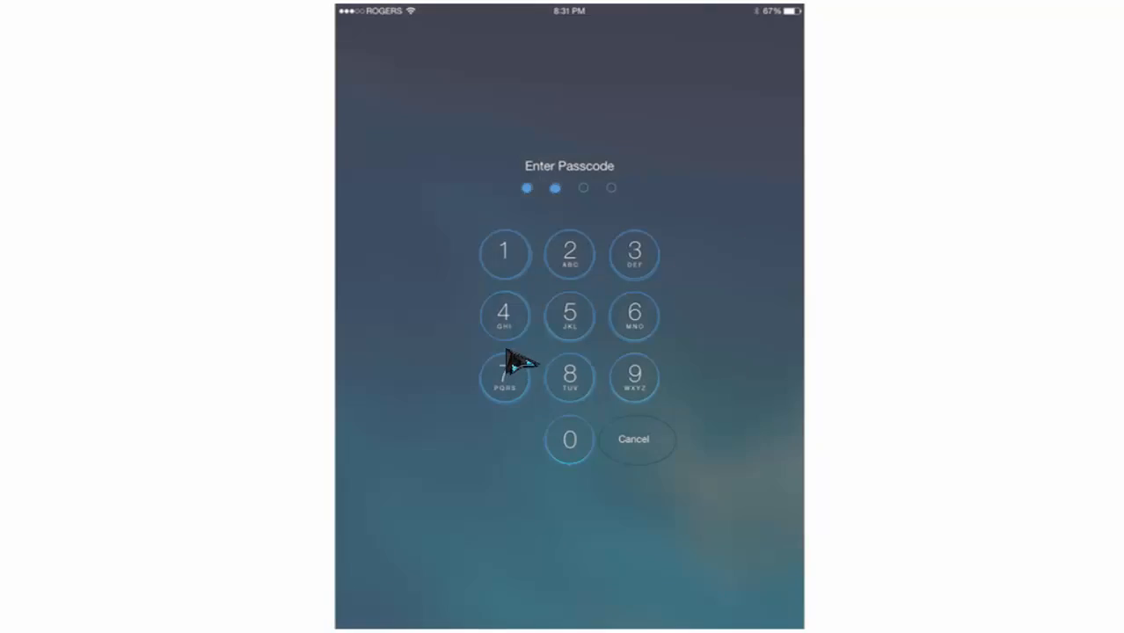
{"action": "left_click", "coordinate": [562, 348]}
{"action": "left_click", "coordinate": [637, 376]}
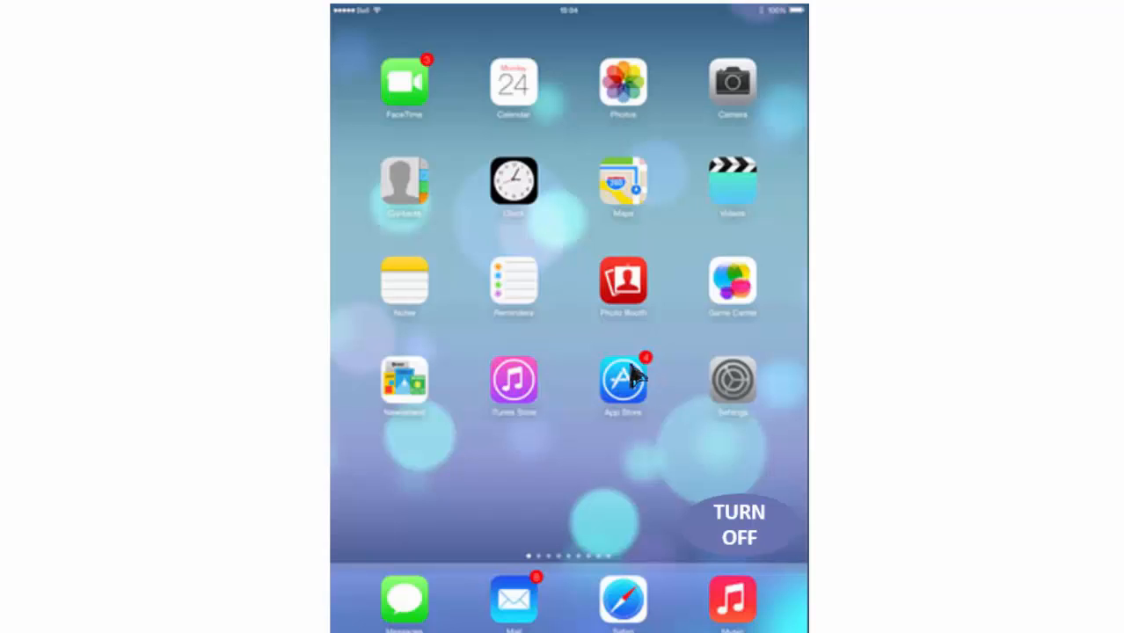
{"action": "left_click", "coordinate": [745, 534]}
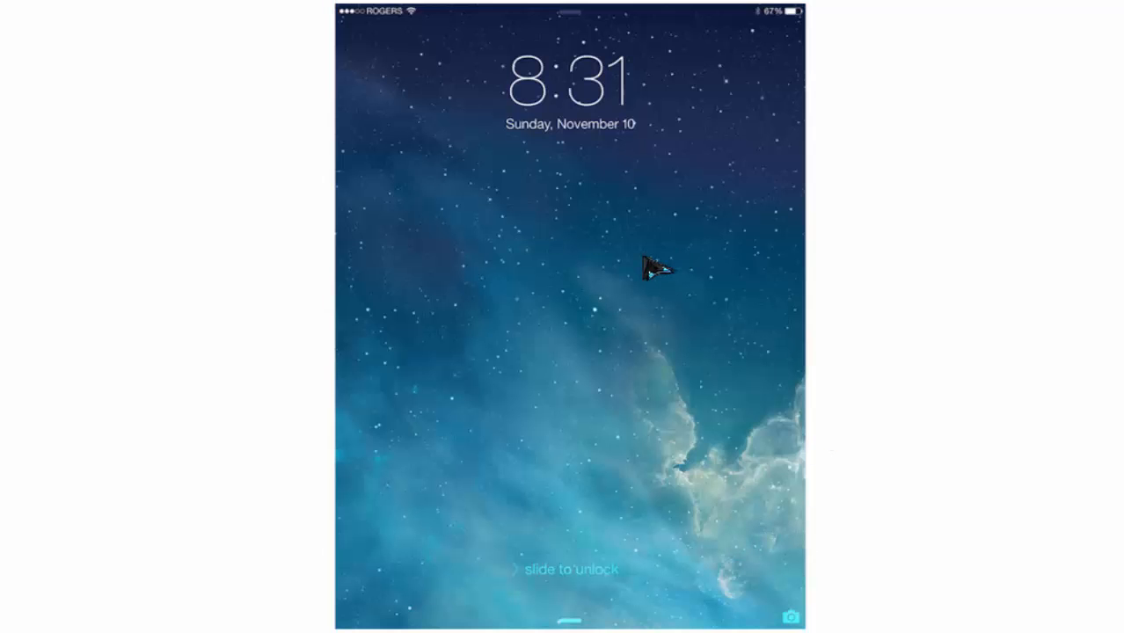
- Unlock the simulation again with a different four-digit passcode, use TURN OFF, and end the slide show
{"action": "left_click", "coordinate": [616, 251]}
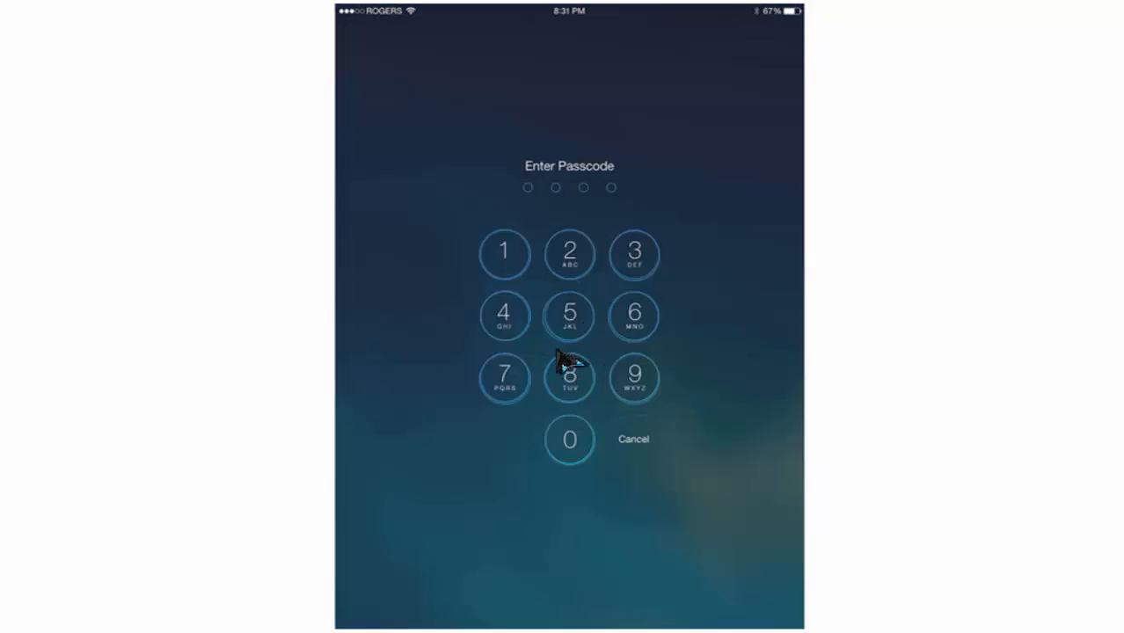
{"action": "left_click", "coordinate": [563, 387]}
{"action": "left_click", "coordinate": [507, 259]}
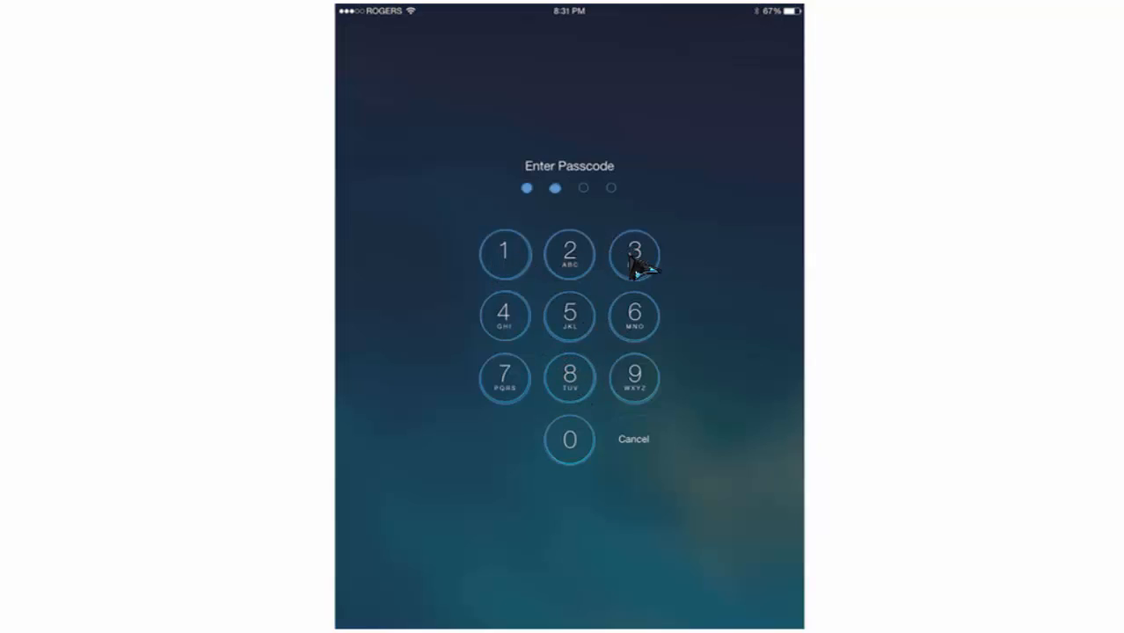
{"action": "left_click", "coordinate": [637, 266]}
{"action": "left_click", "coordinate": [579, 328]}
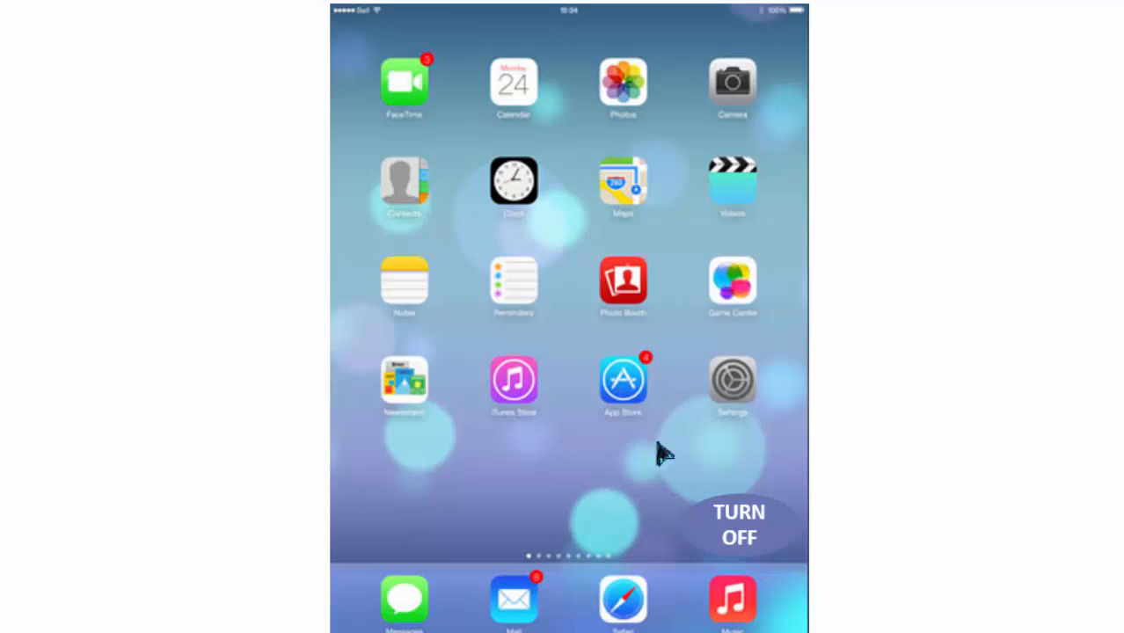
{"action": "left_click", "coordinate": [780, 541]}
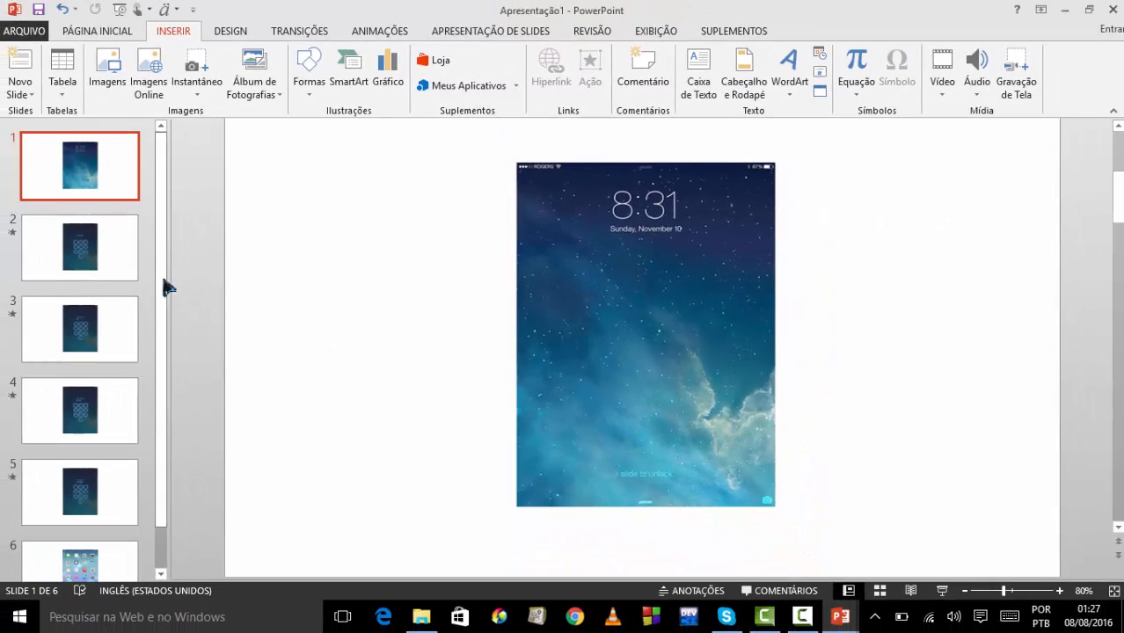
- Look over the slide thumbnails, switch to the open sample presentation, and select the background picture on its slide 20
{"action": "left_click_drag", "start_coordinate": [22, 271], "coordinate": [22, 410]}
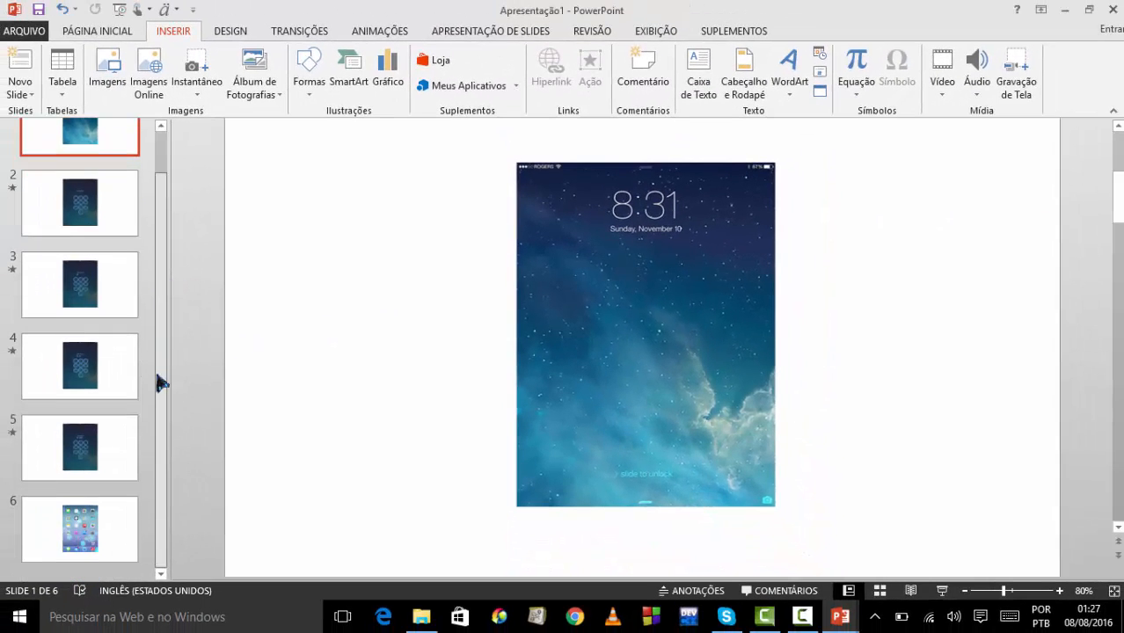
{"action": "left_click_drag", "start_coordinate": [158, 383], "coordinate": [158, 424]}
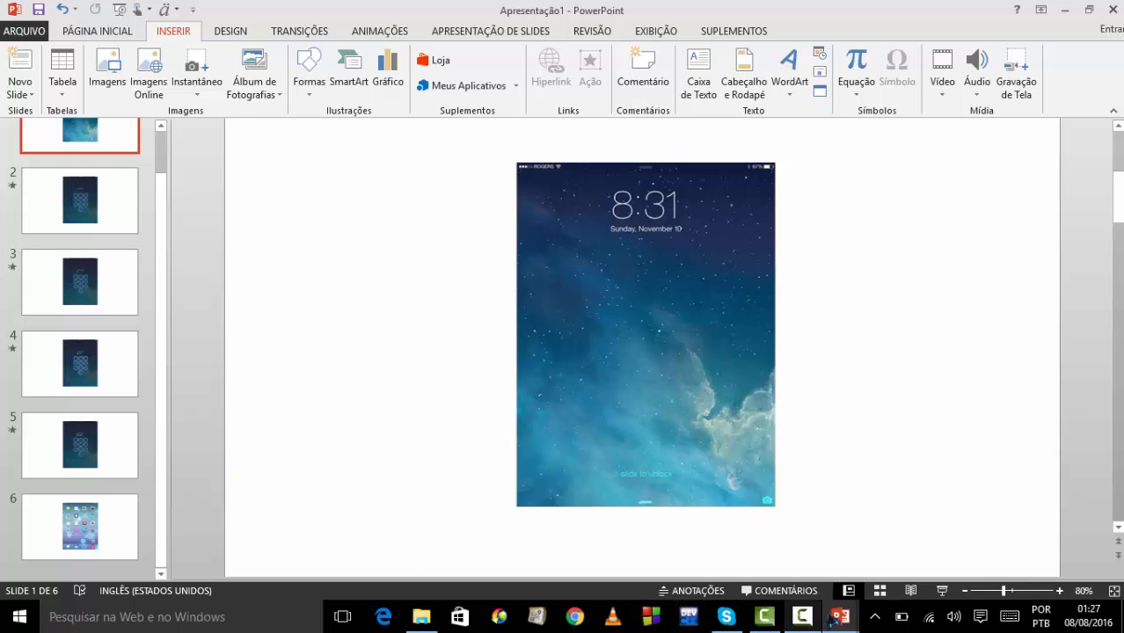
{"action": "mouse_move", "coordinate": [841, 618]}
{"action": "left_click", "coordinate": [748, 548]}
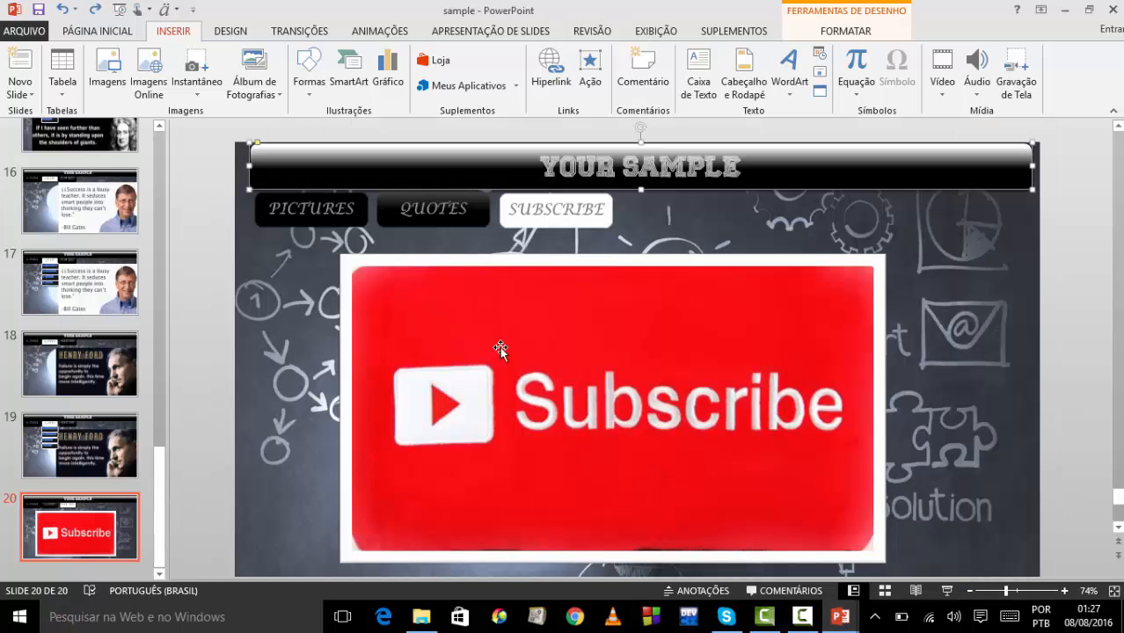
{"action": "left_click", "coordinate": [544, 257]}
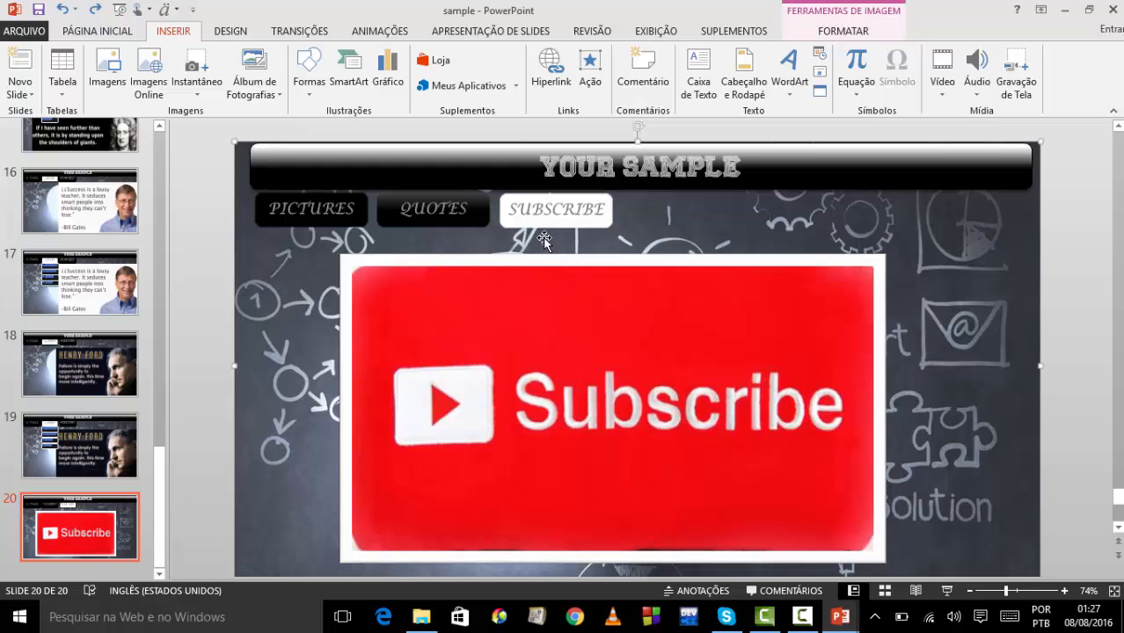